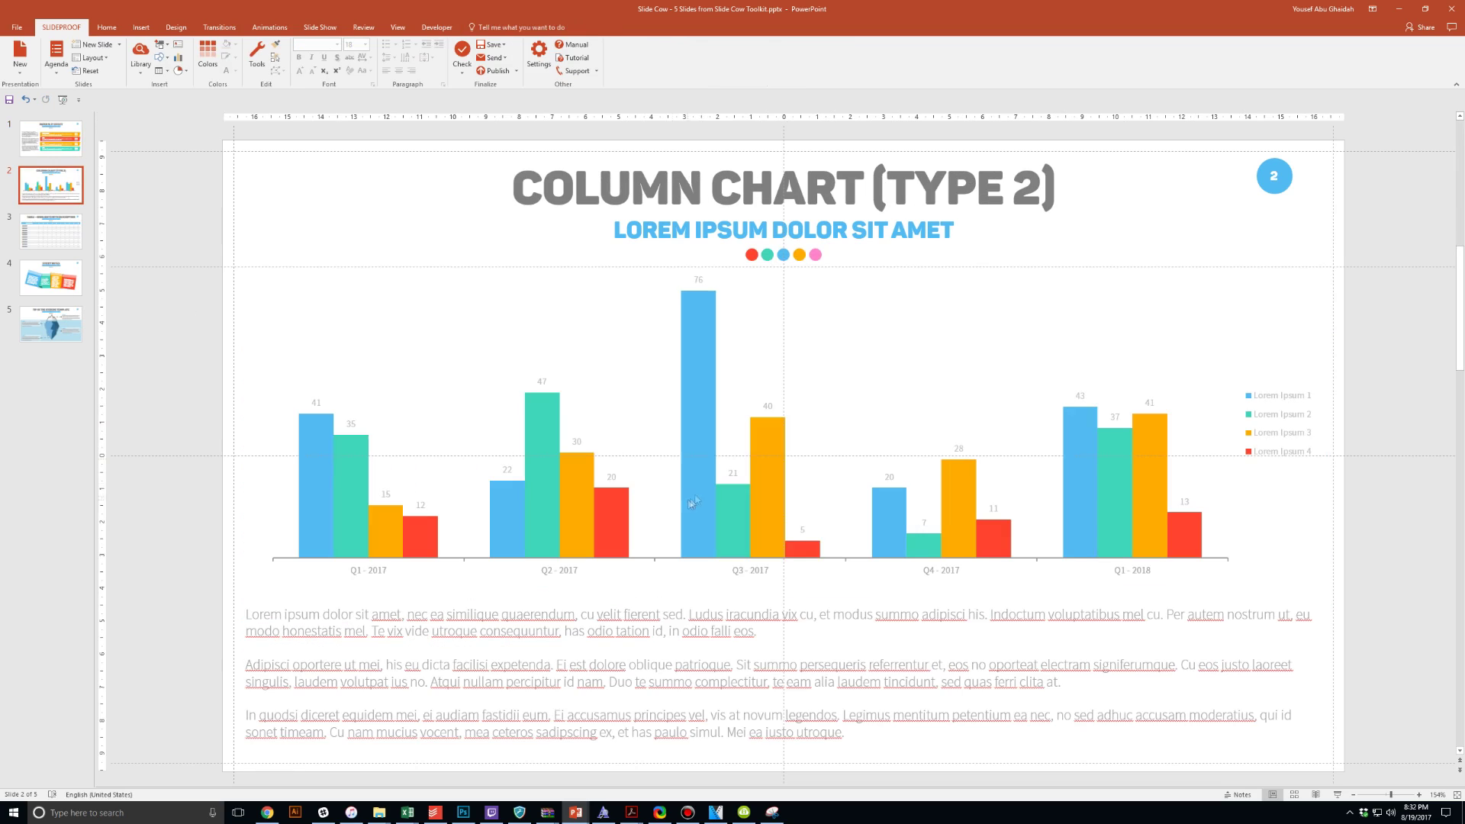
- Change the chart values to 77, 55, 4 and 3, retype the row-5 table text, then select the iceberg slide heading
left_click(693, 503)
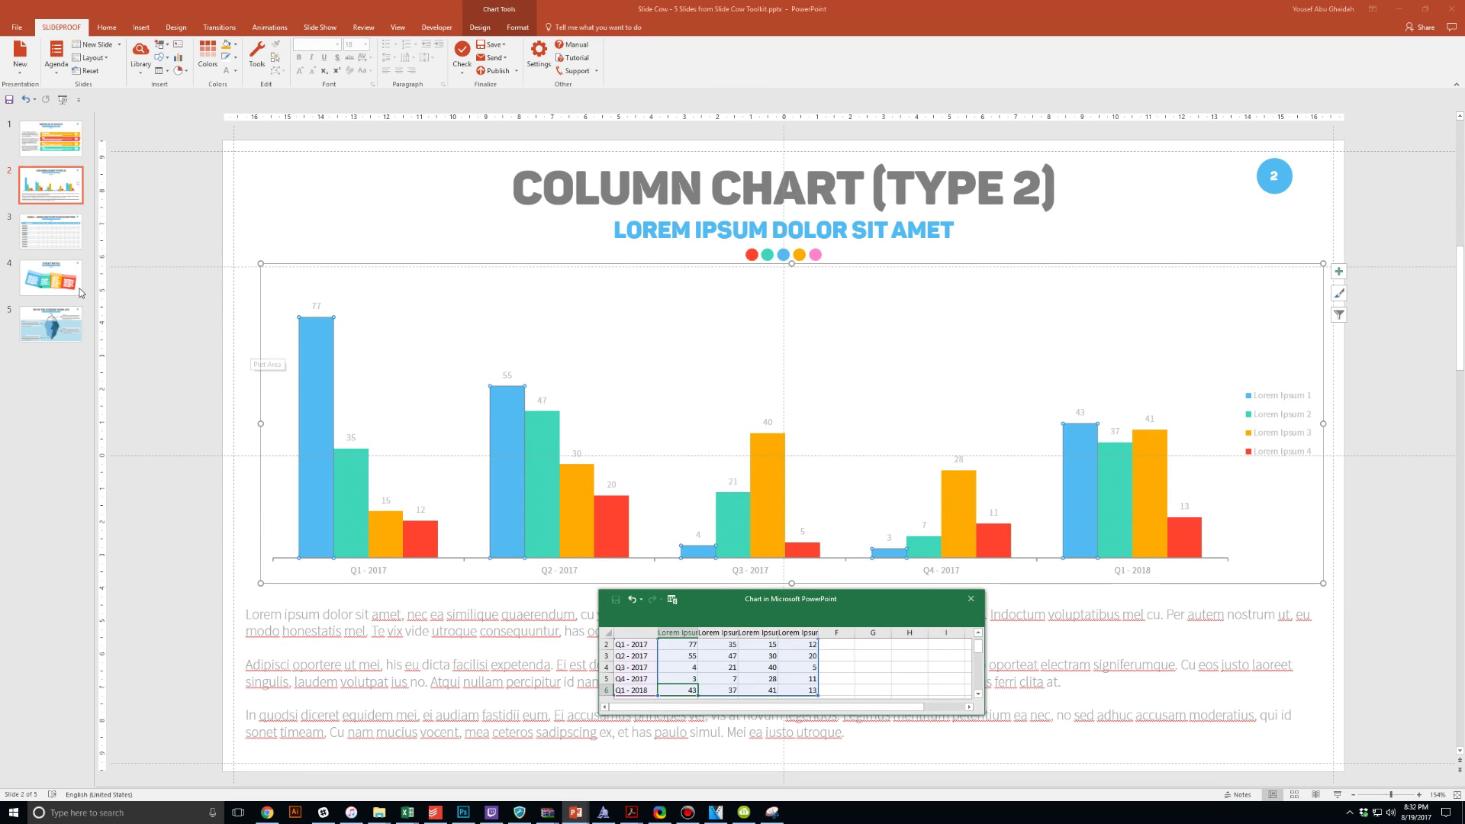
left_click(50, 230)
triple_click(314, 519)
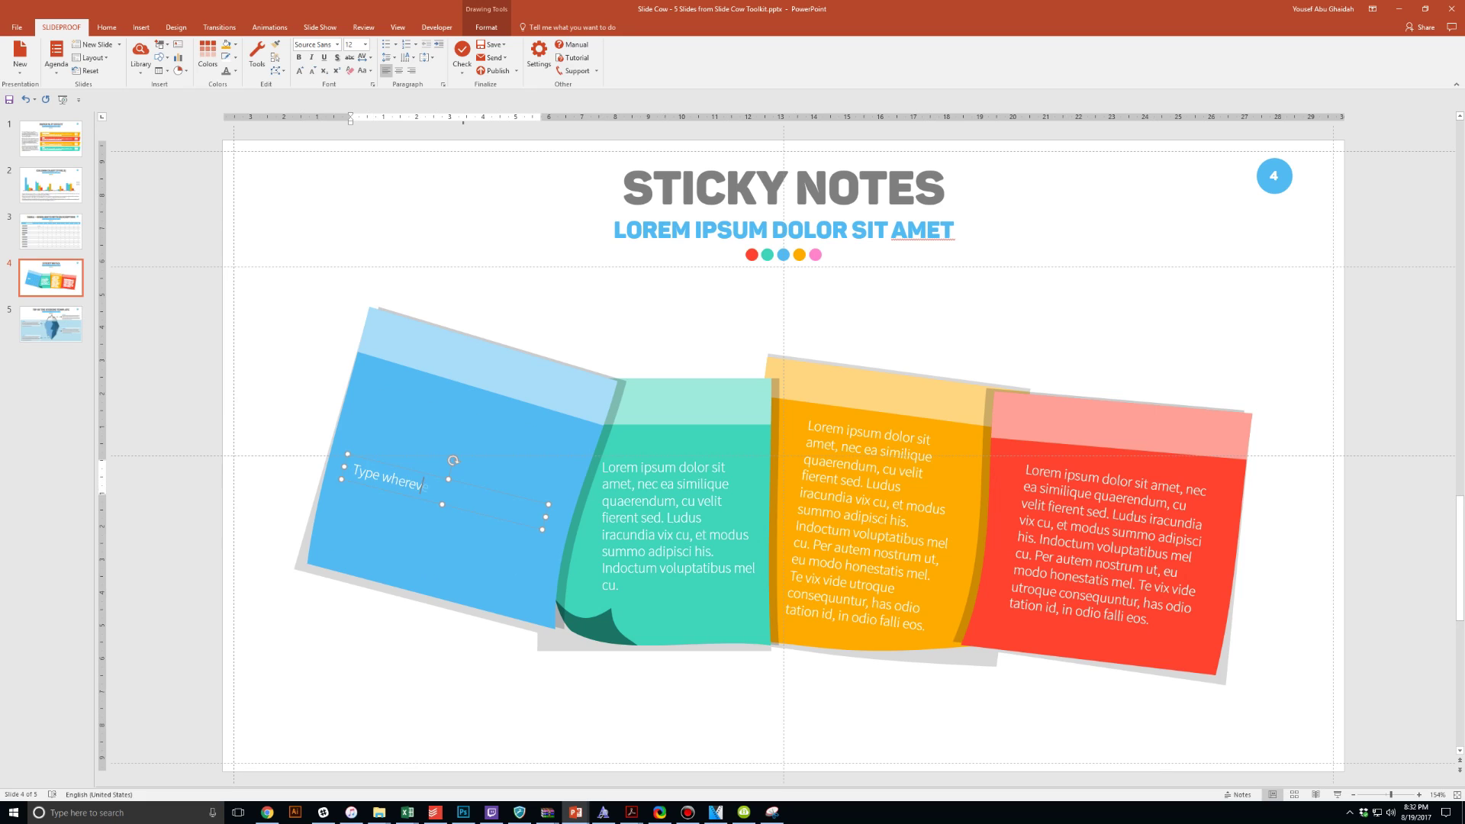
type("er you'd like")
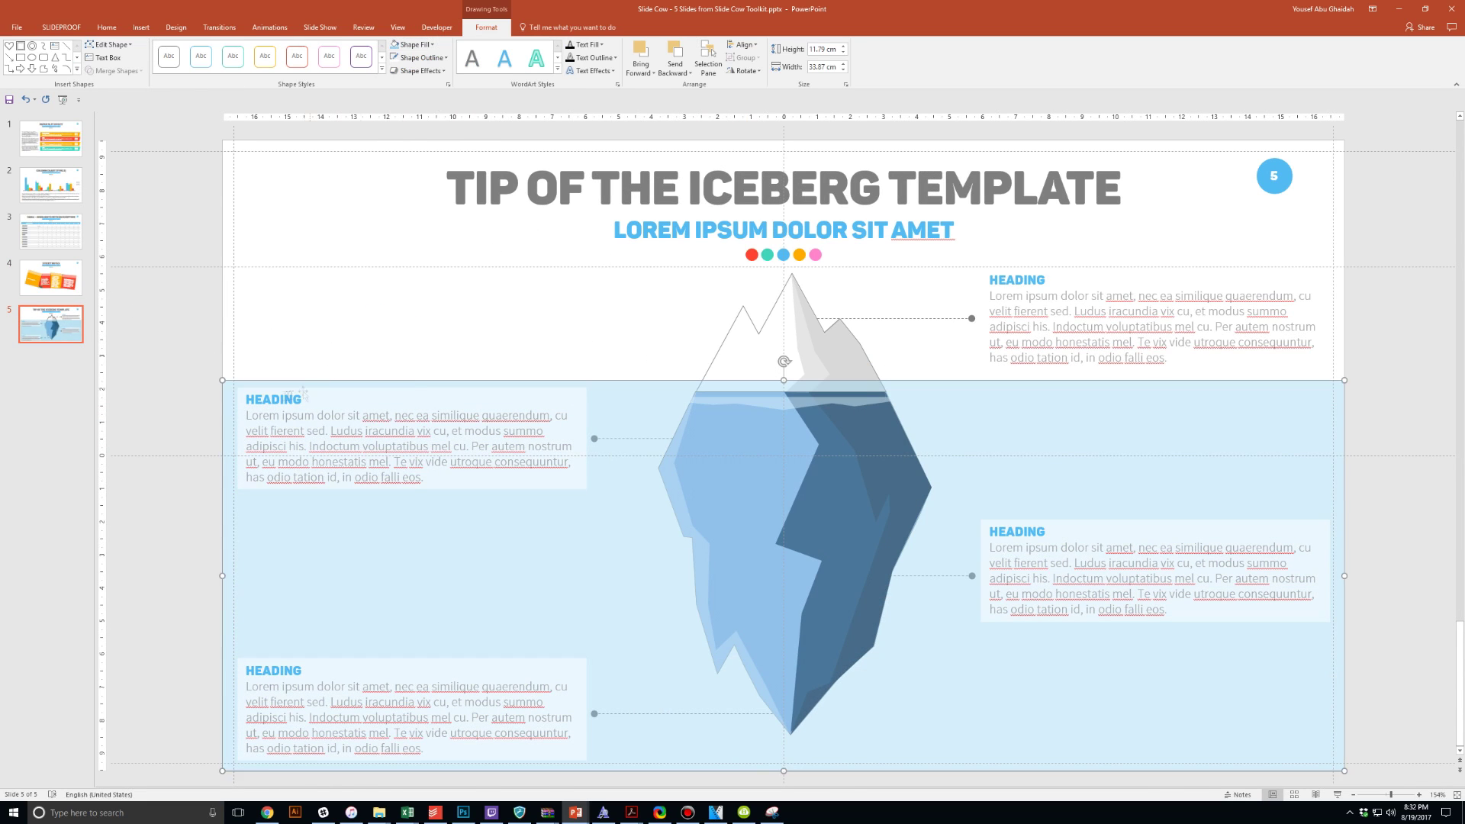
double_click(284, 398)
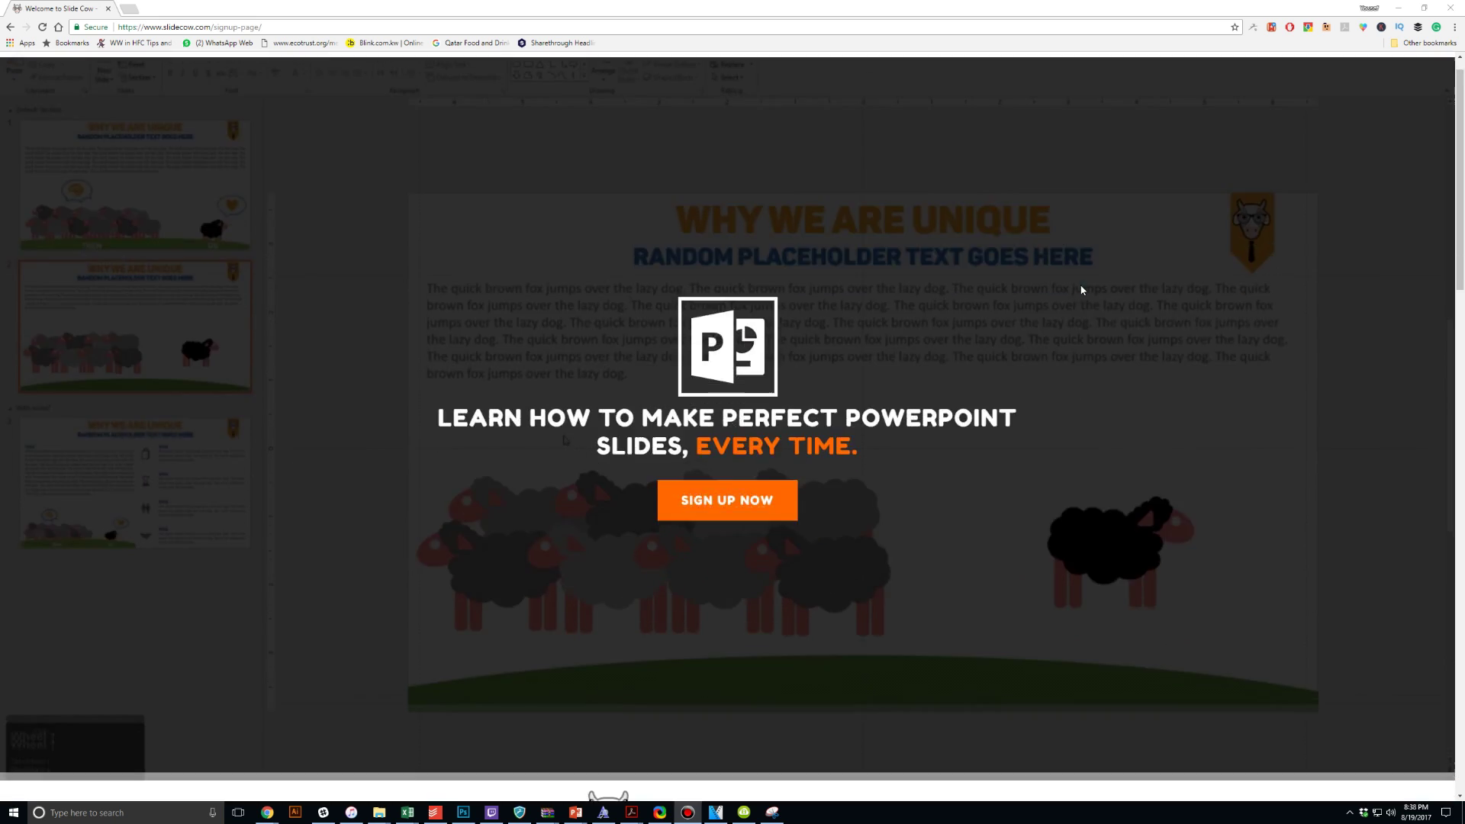
- Scroll the Slide Cow sign-up page to reach the '4 Websites With Beautiful Free Stock Photos' blog post
scroll(1083, 289, "down", 20)
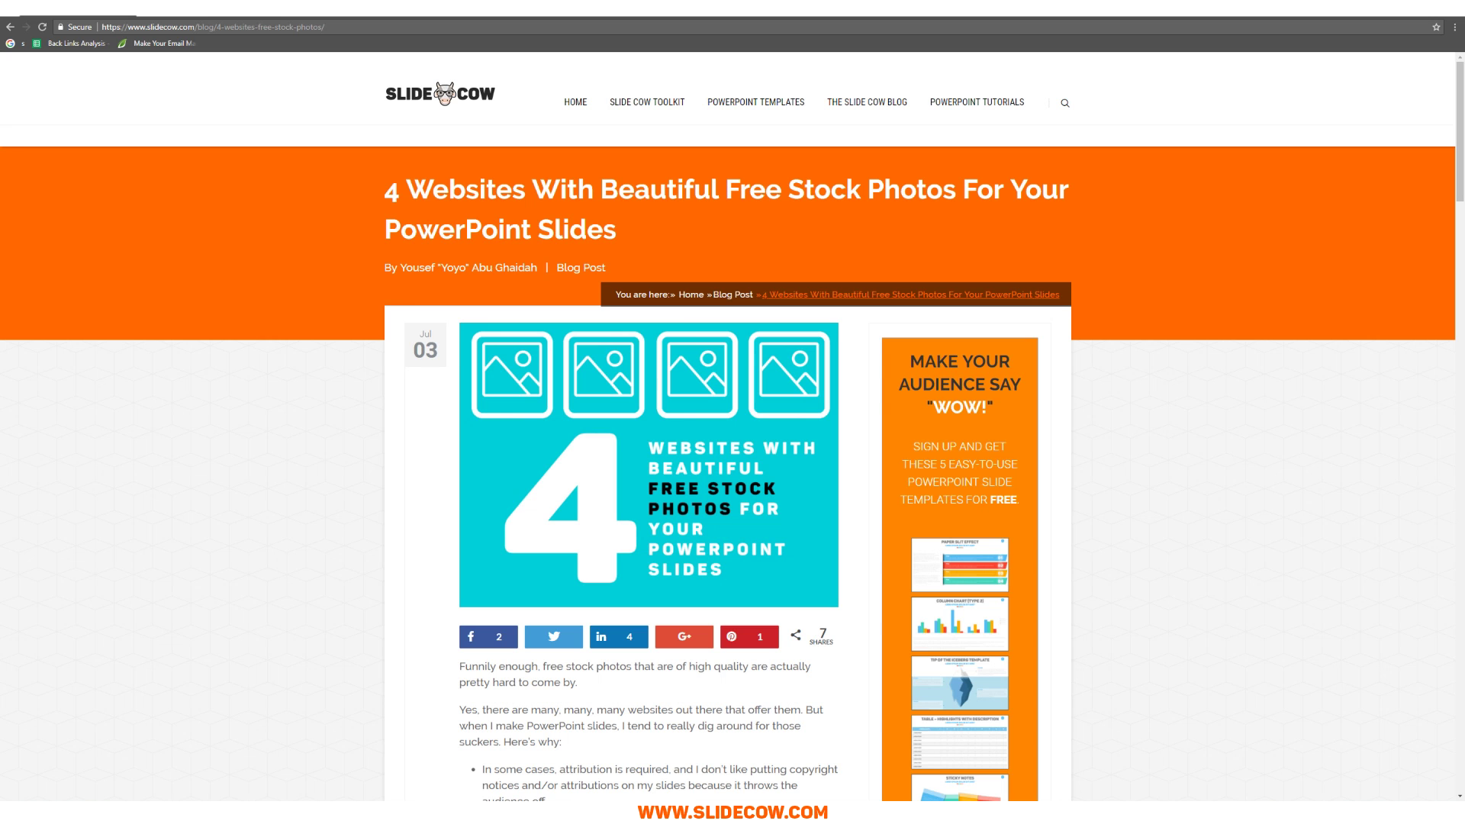
- Scroll the post to the Visual Hunt section and paste the mountain photo onto the PowerPoint slide
left_click_drag(1457, 108, 1457, 237)
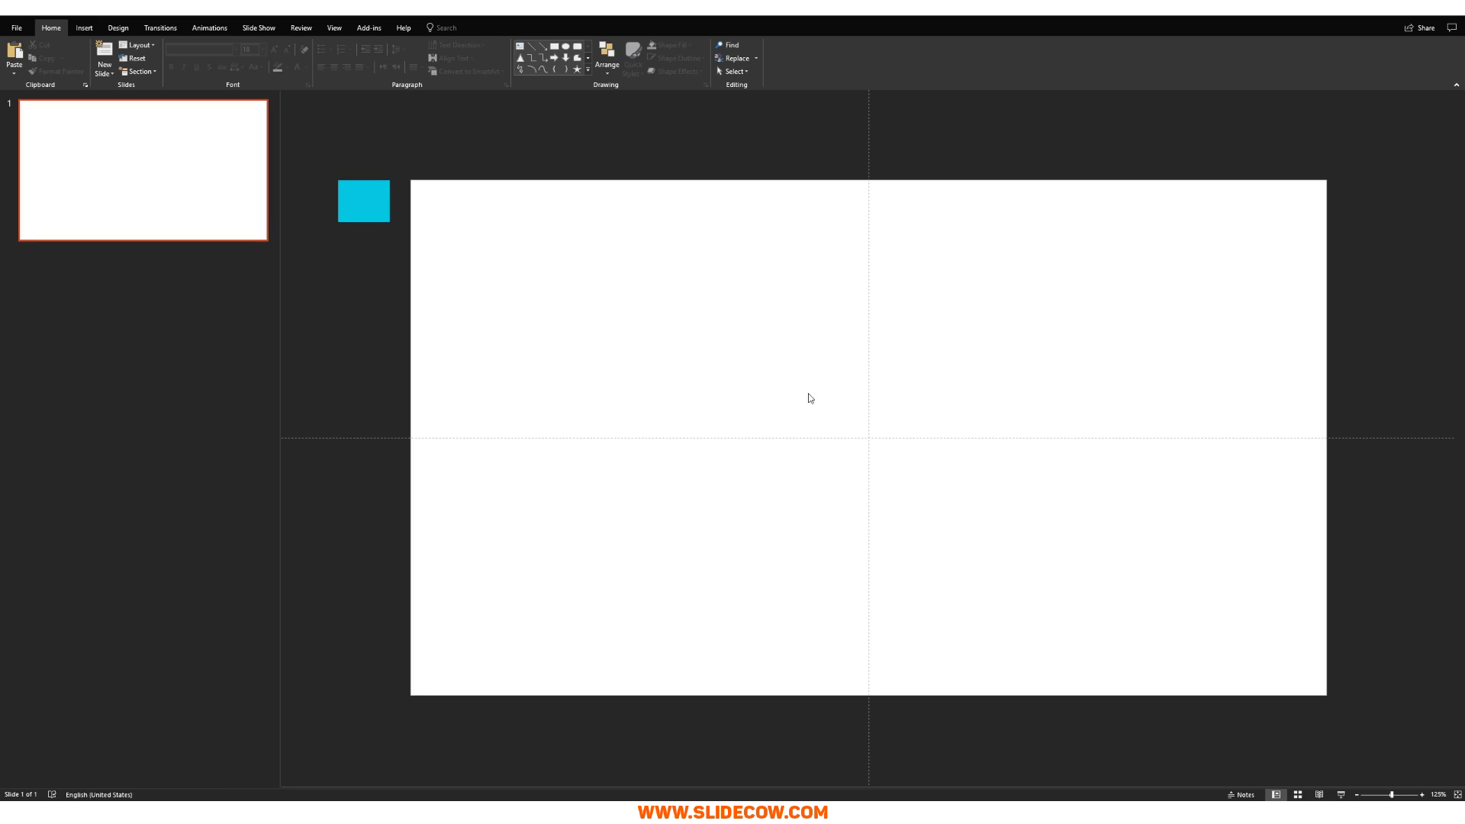
key("ctrl+v")
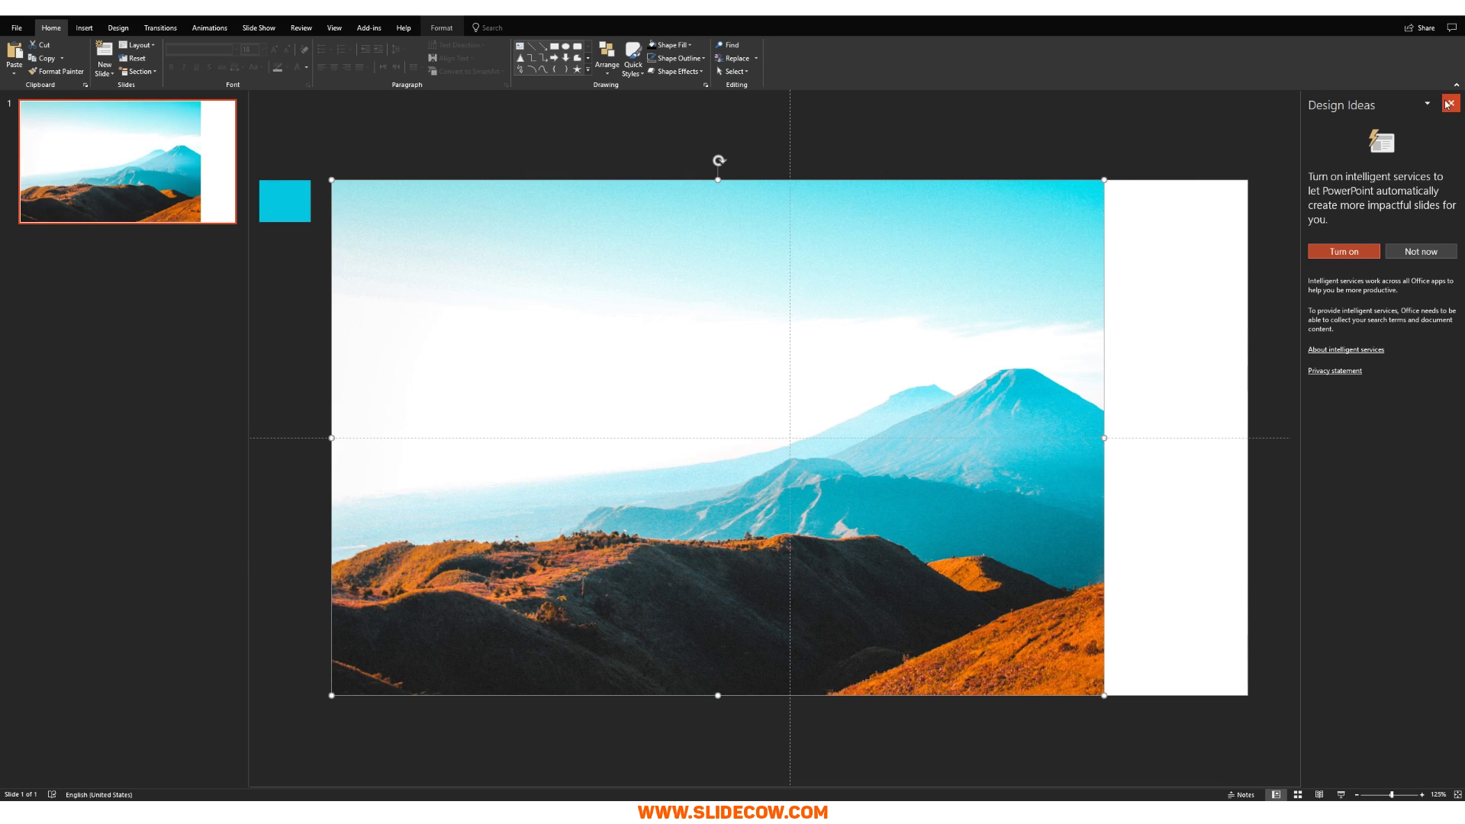
- Dismiss Design Ideas and enlarge the mountain photo proportionally to the slide's width
left_click(1450, 103)
scroll(1175, 325, "down", 6, "ctrl")
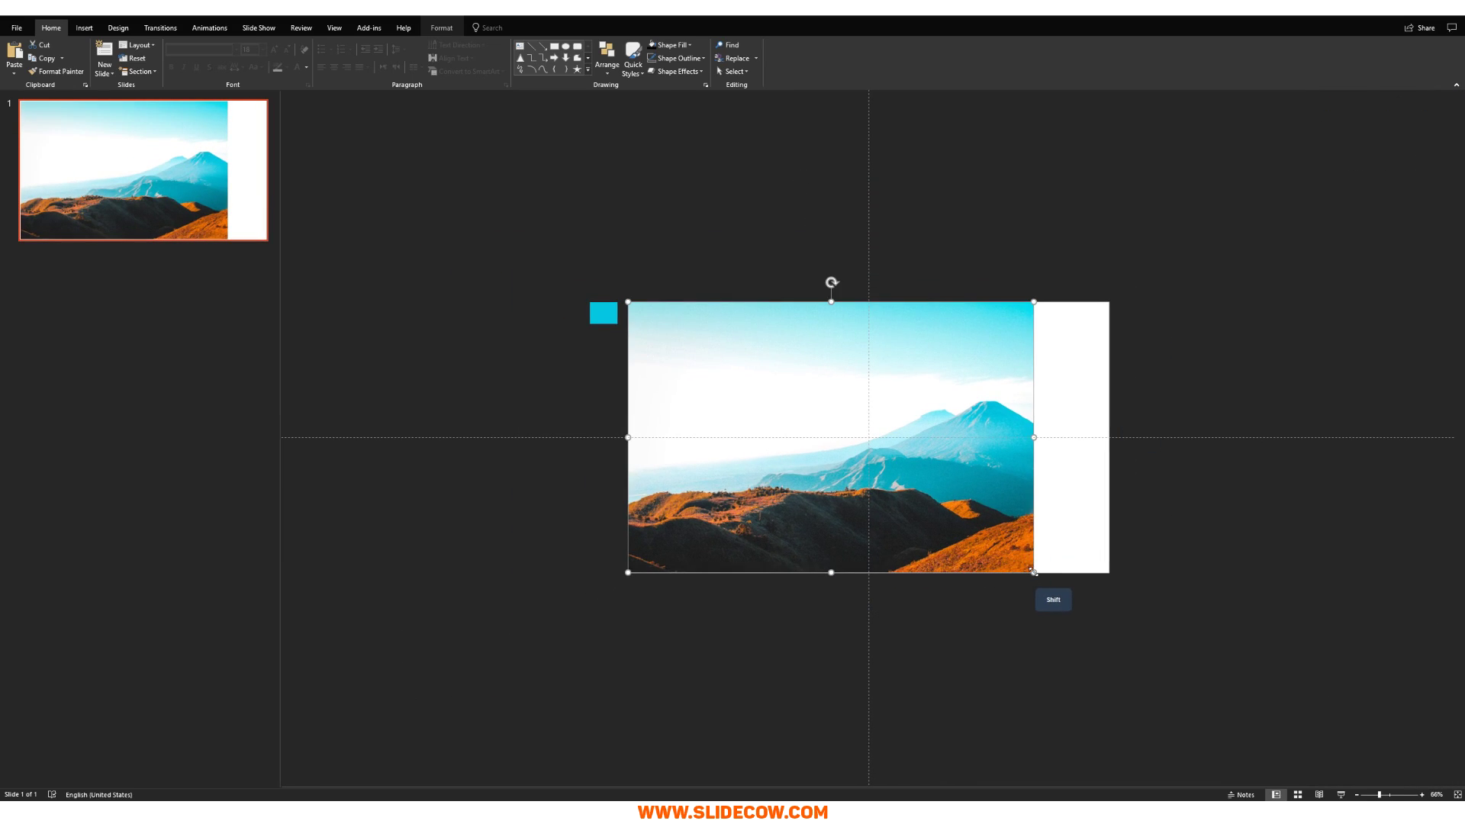
left_click_drag(1033, 572, 1022, 515)
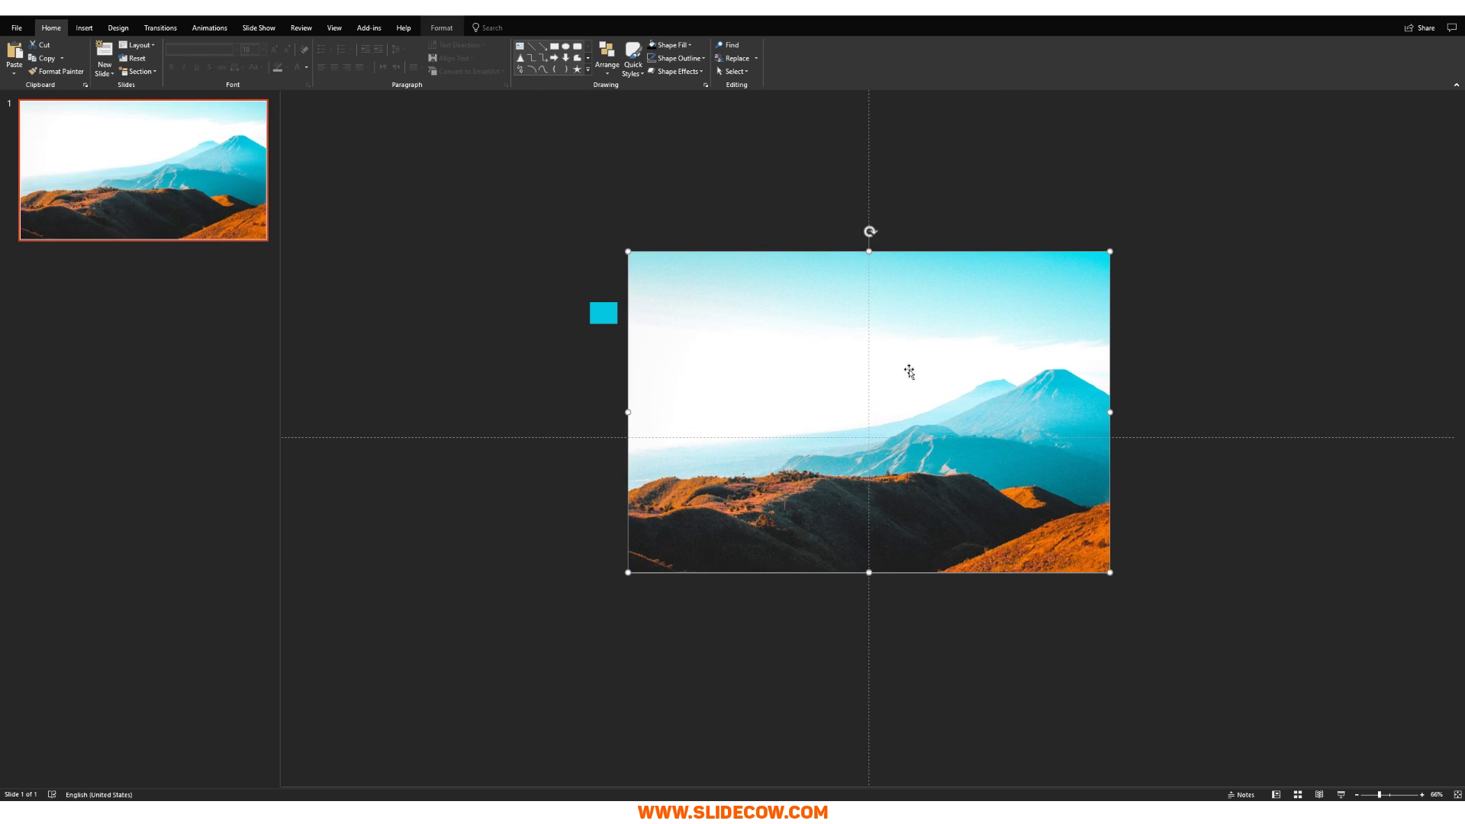
- Crop the photo's top down to the slide edge, leaving it 19.05 cm tall
left_click(442, 28)
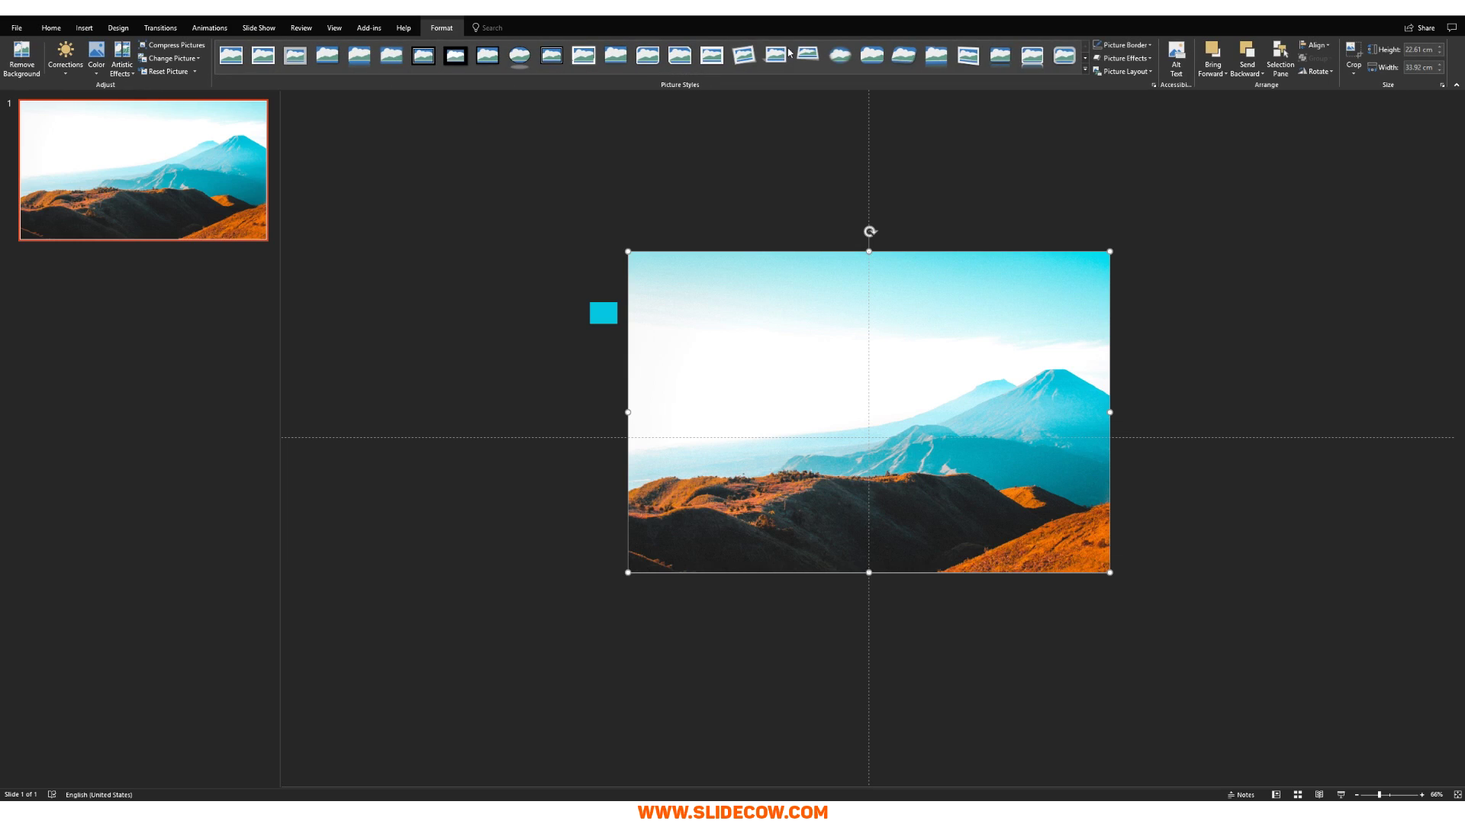
left_click(1354, 59)
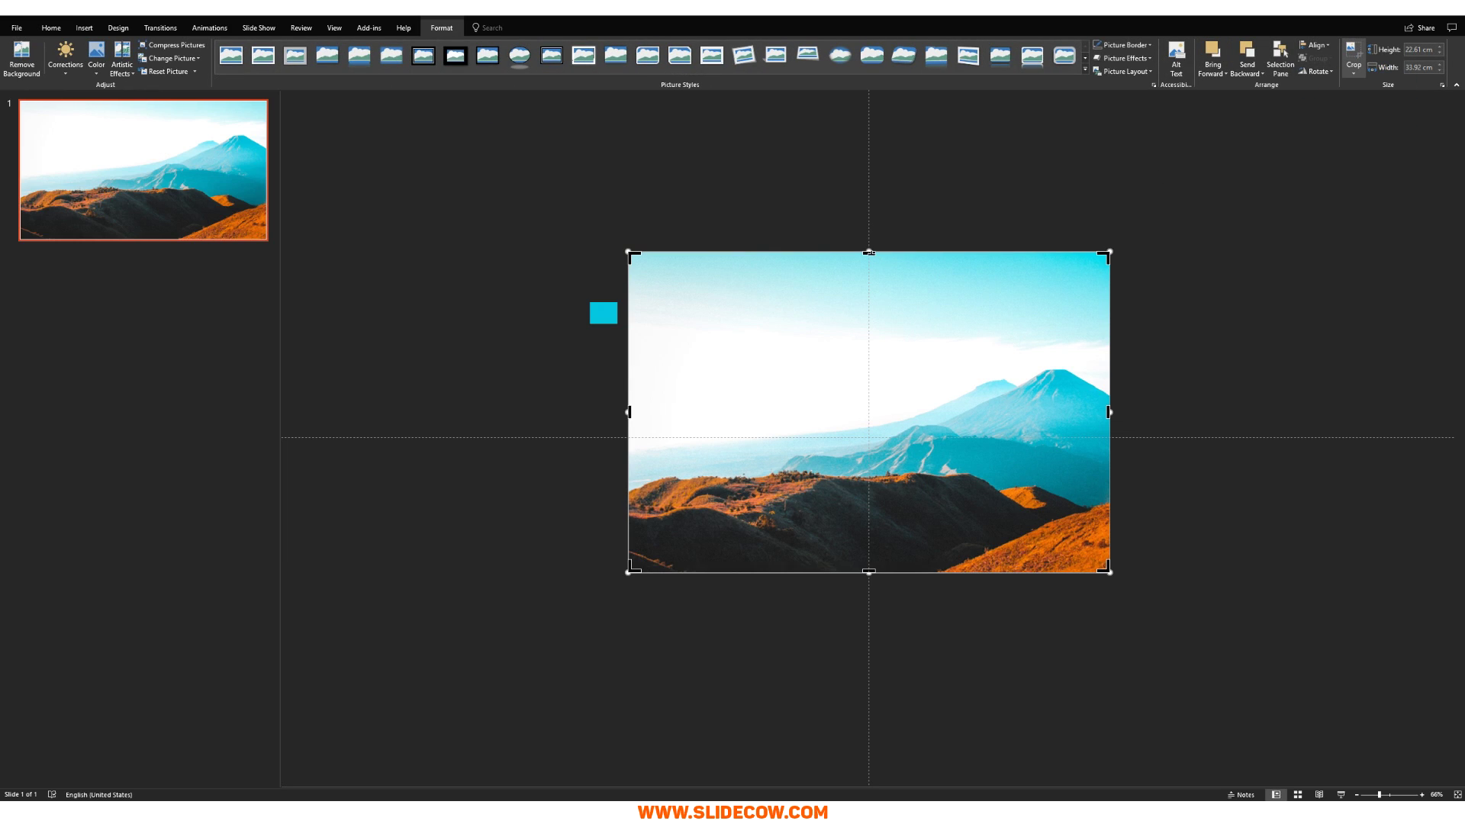
left_click_drag(869, 252, 868, 304)
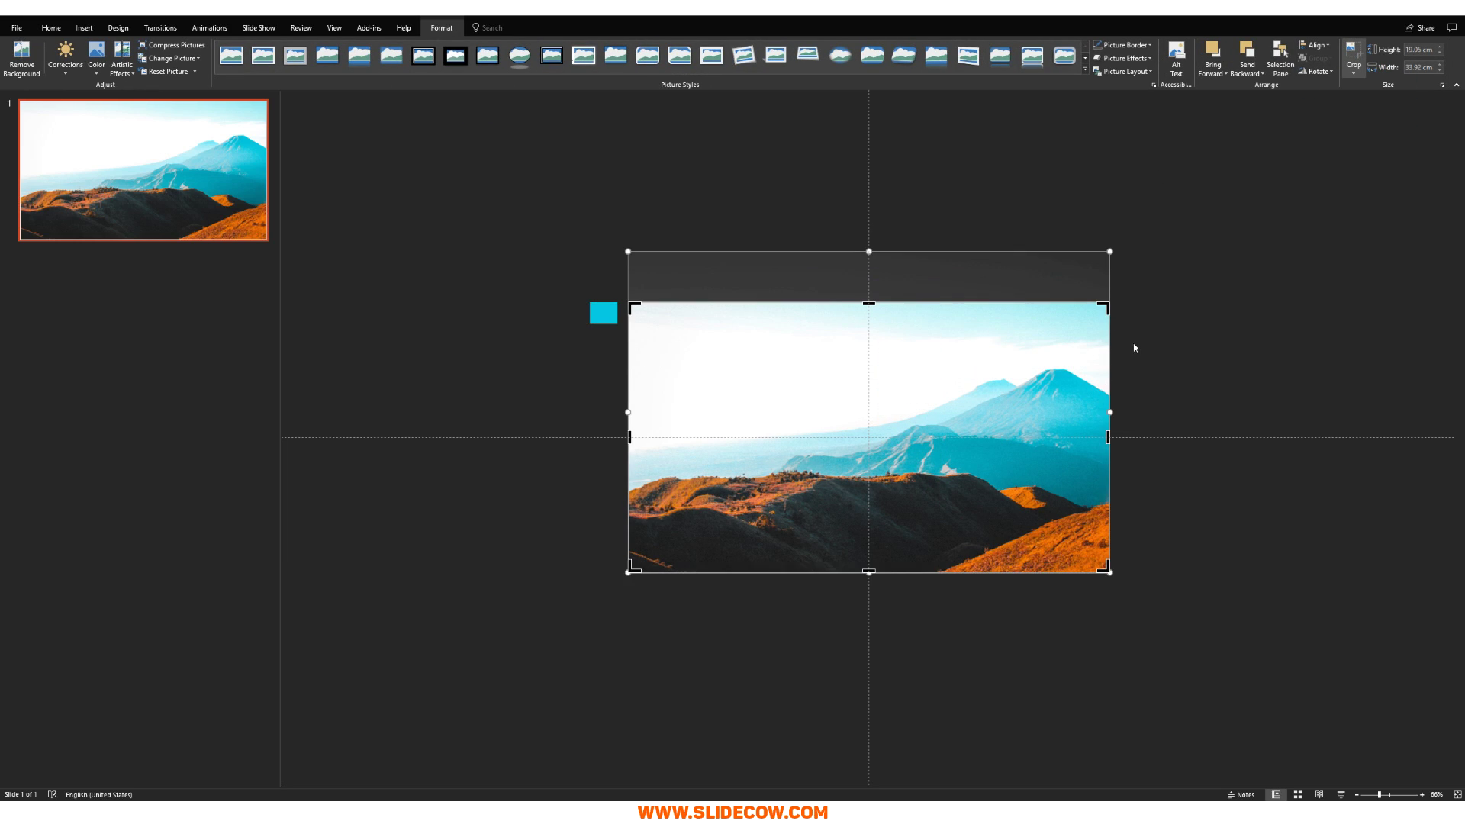
left_click(1197, 350)
scroll(1155, 401, "up", 4)
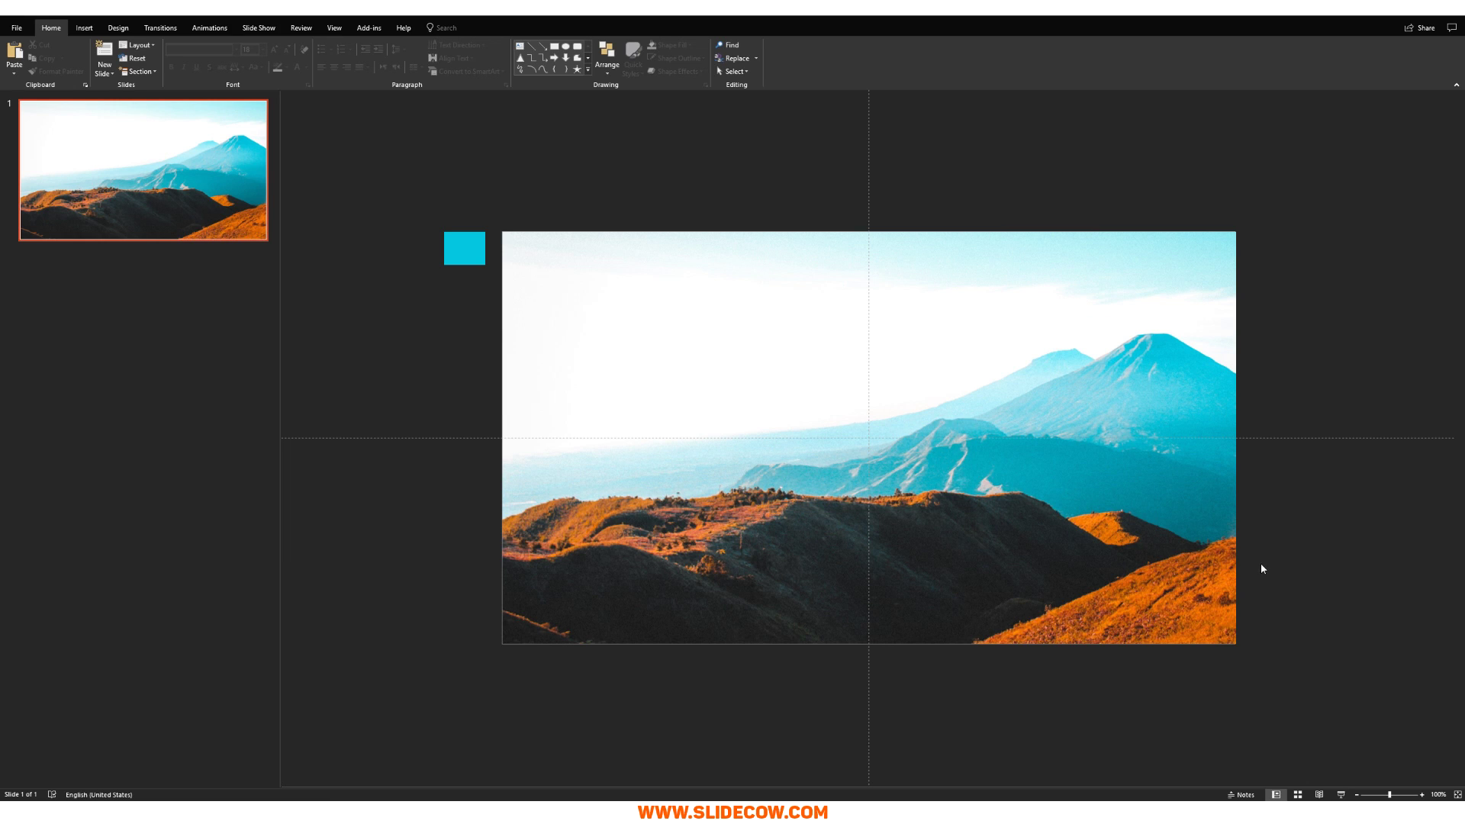
- Duplicate the mountain photo and shrink the copy around its centre into an inset
left_click(1101, 513)
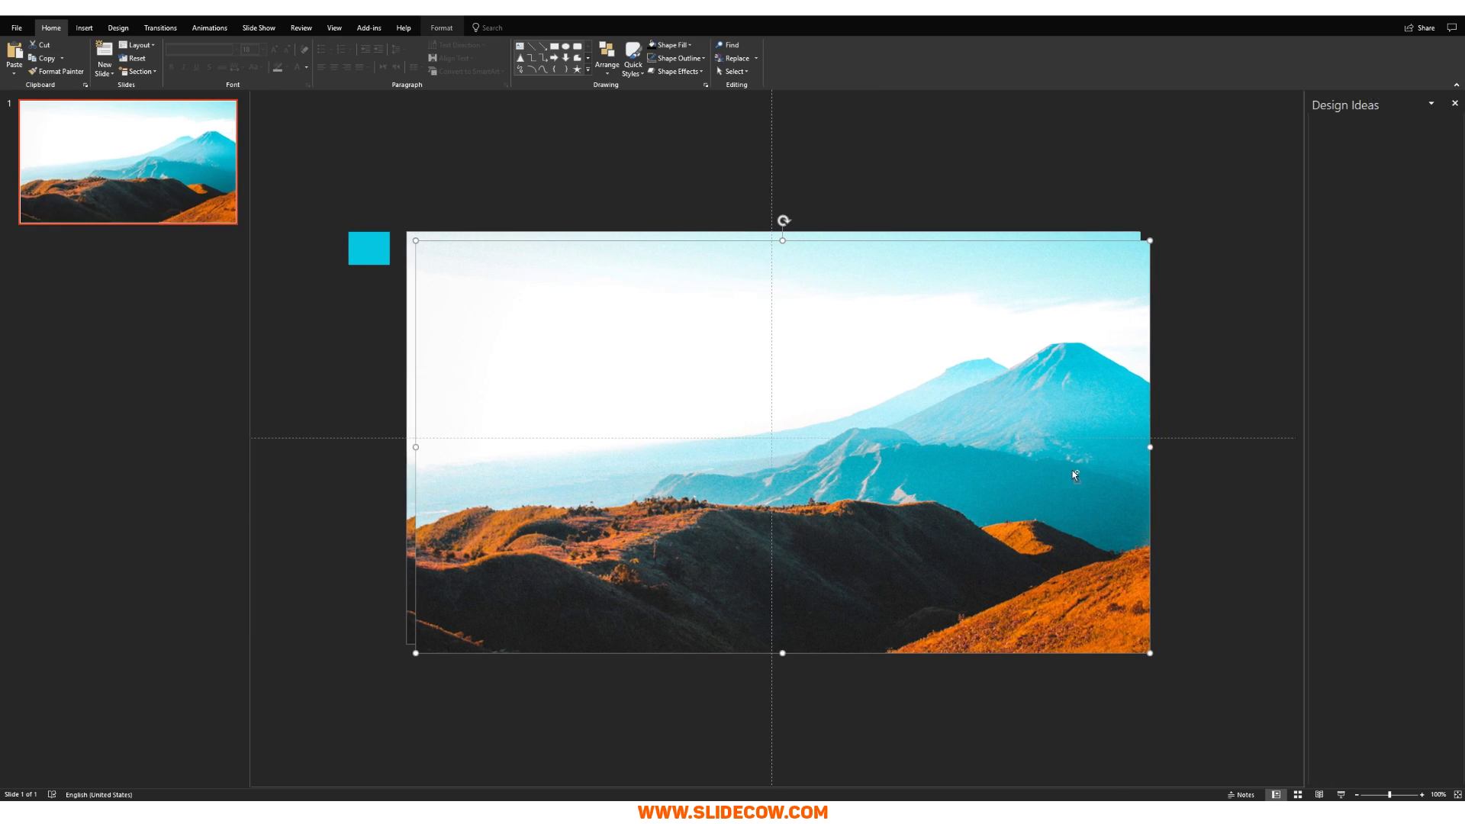
left_click_drag(880, 413, 878, 415)
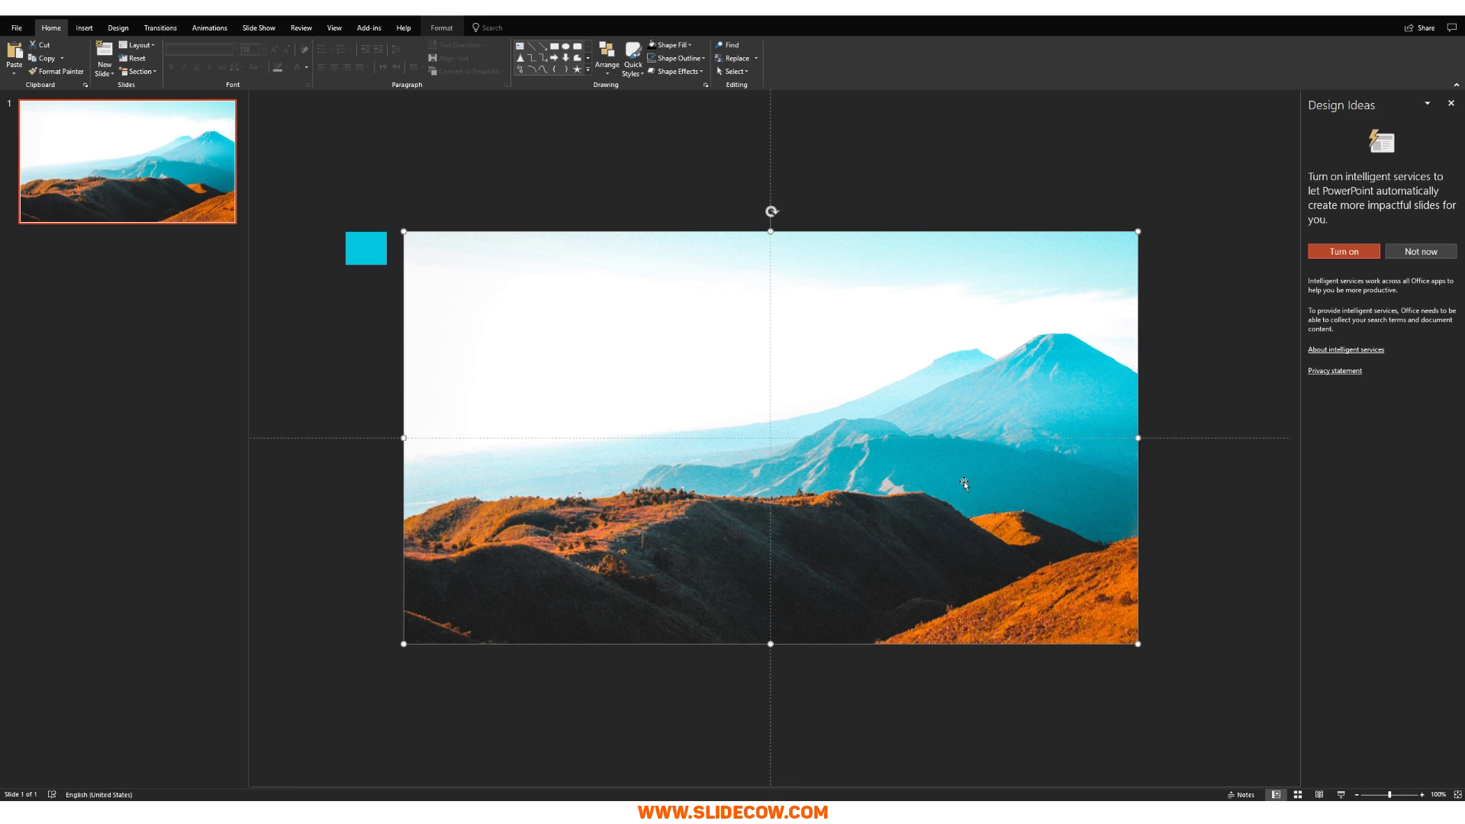
left_click(1455, 109)
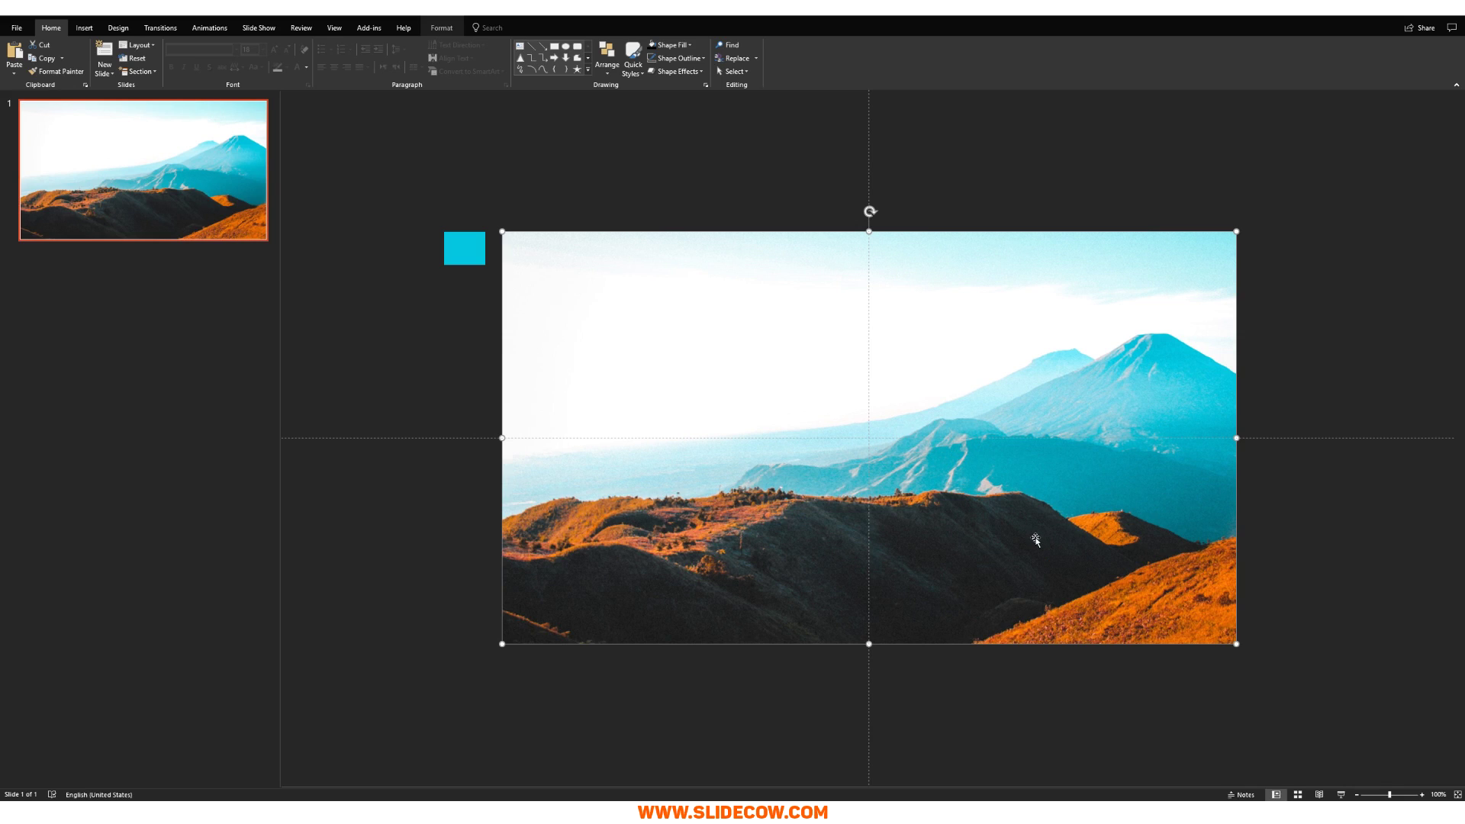
key("shift")
key("shift+Down")
key("shift+Down")
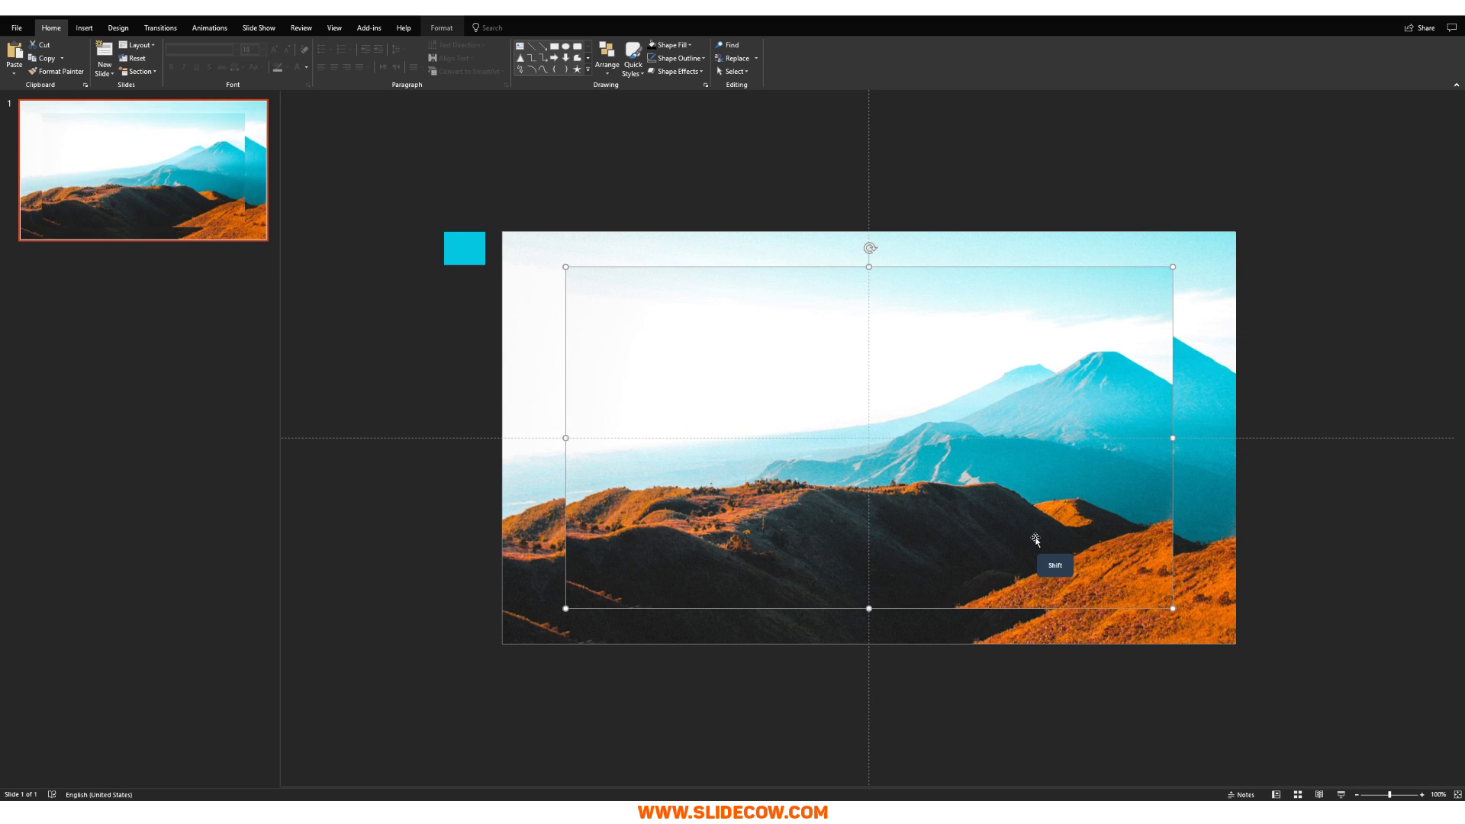
- Draw a rectangle from the Shapes gallery over the inset photo
left_click(84, 29)
left_click(193, 55)
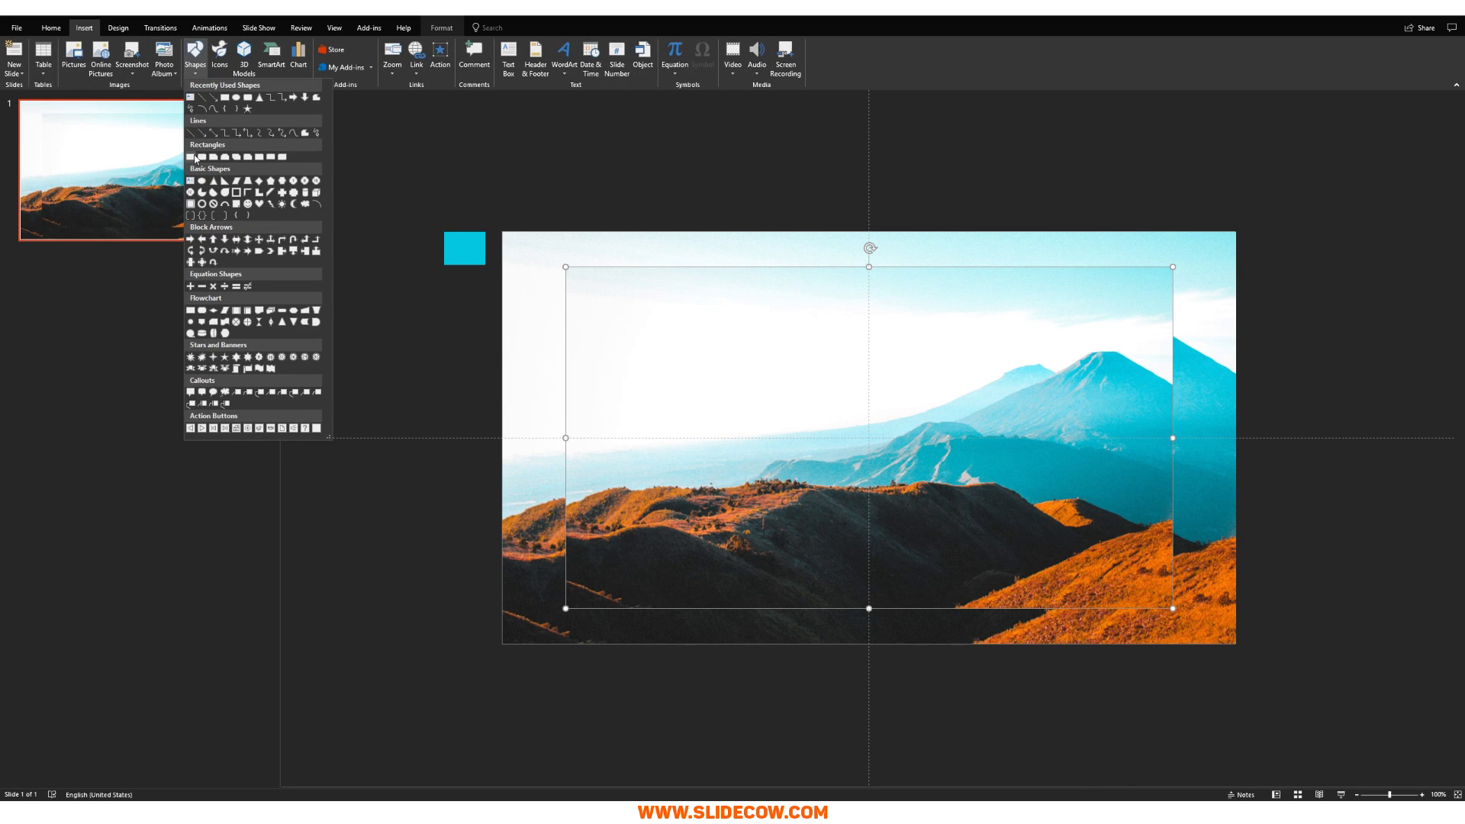
left_click(193, 157)
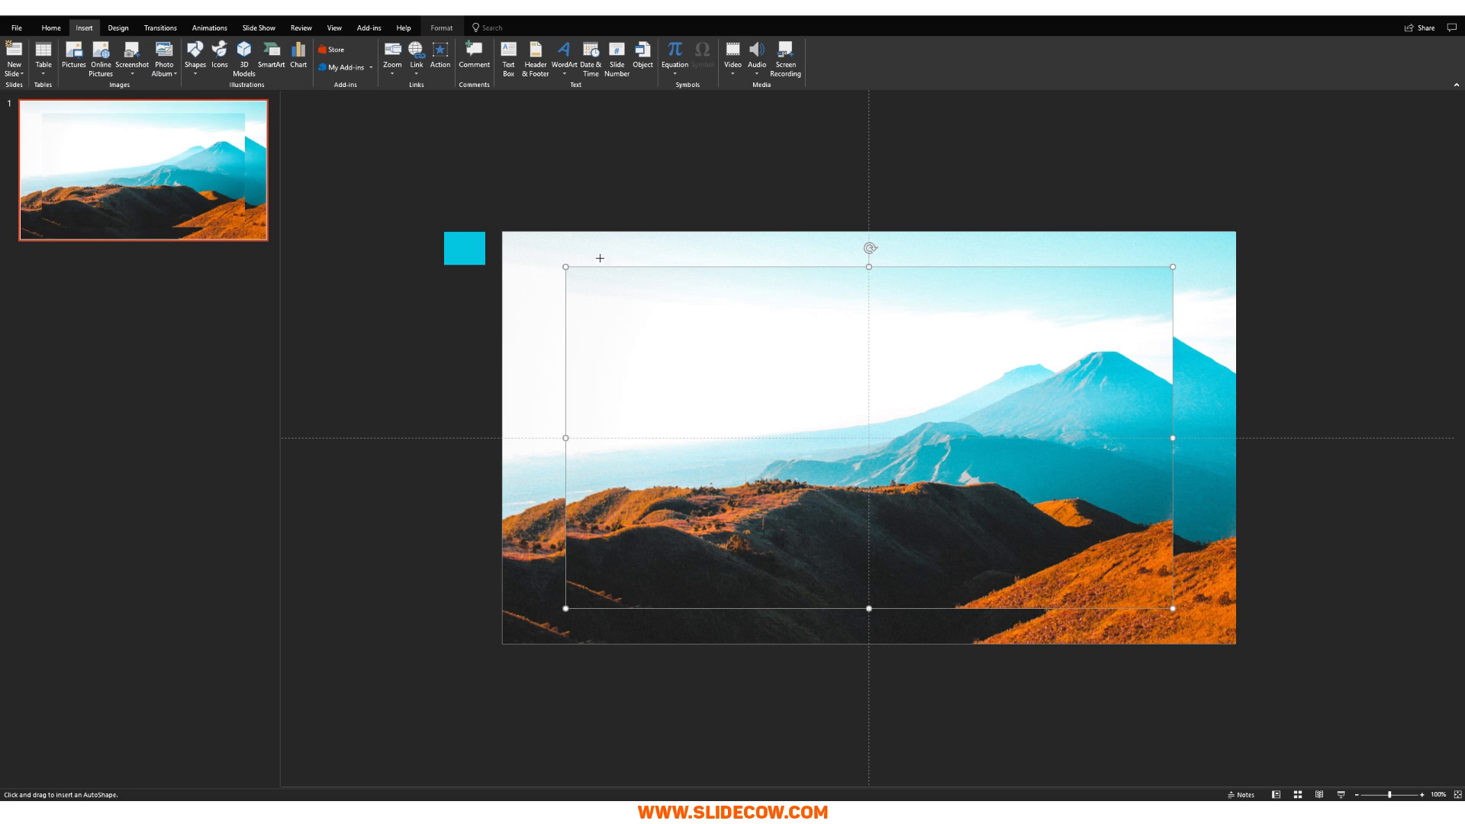
left_click_drag(566, 267, 1174, 609)
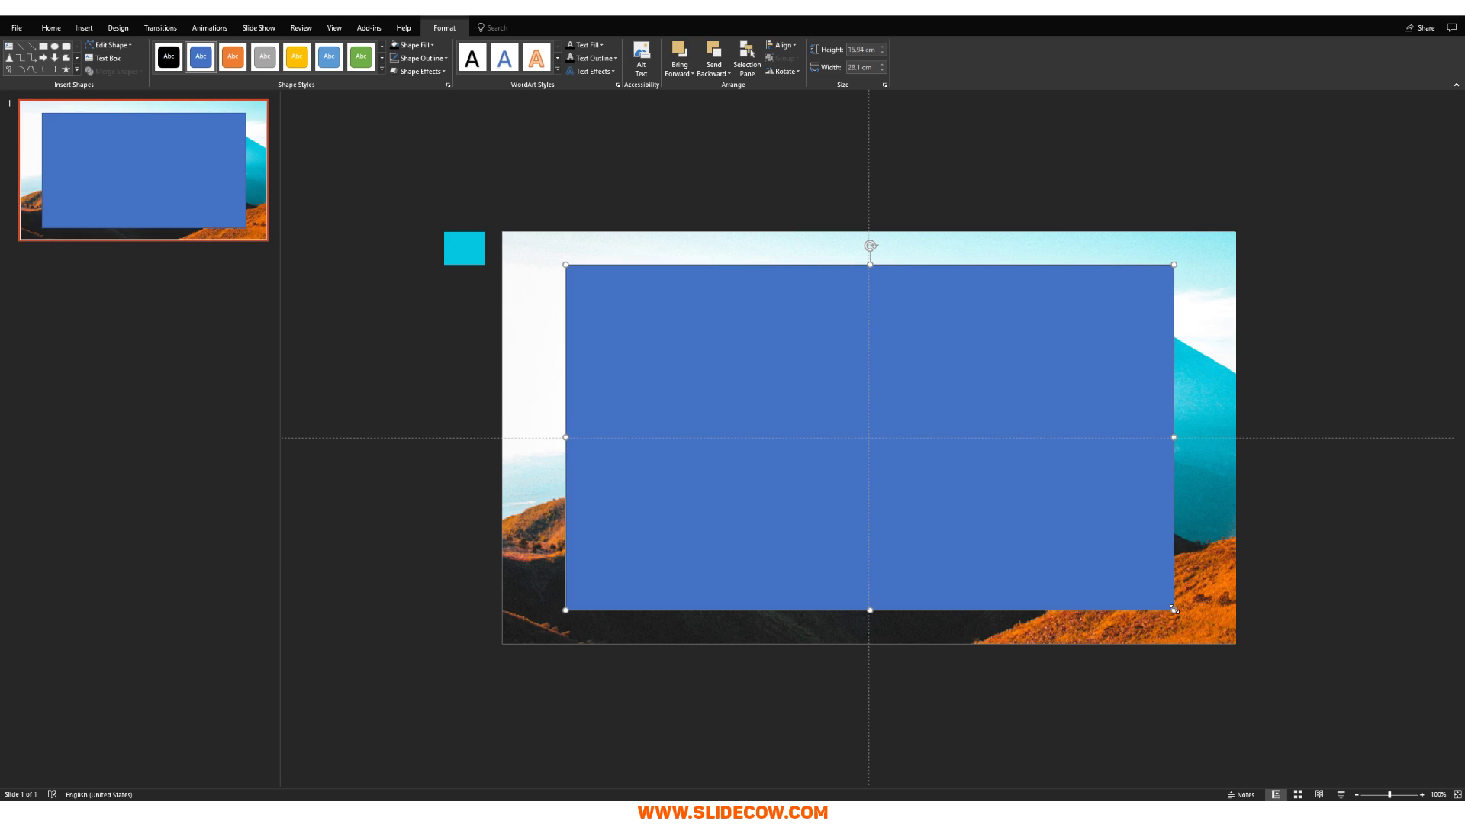
- Undo twice, then redo to restore the blue 15.94 × 28.1 cm rectangle
key("ctrl")
key("ctrl+v")
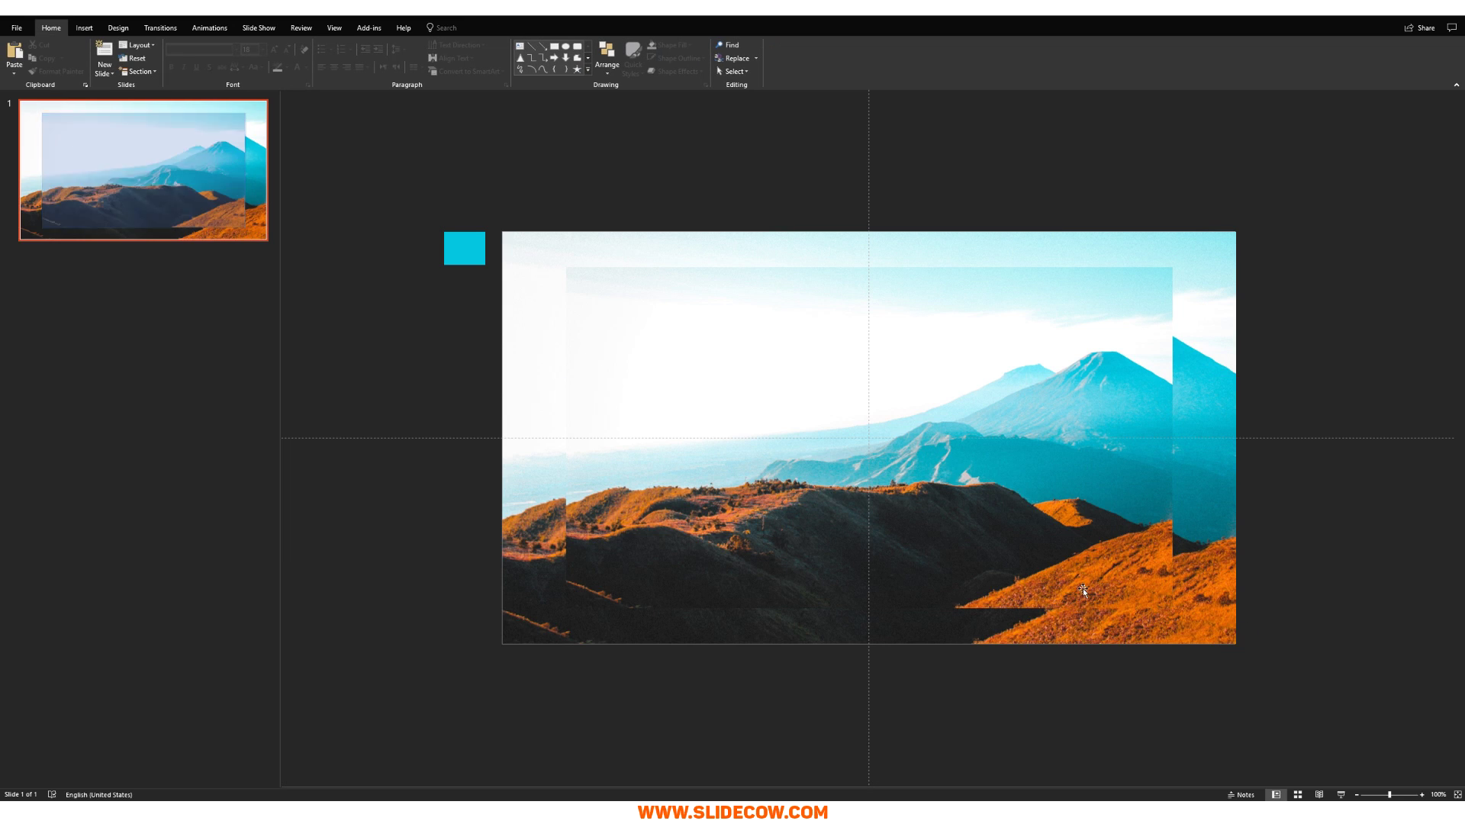
key("Delete")
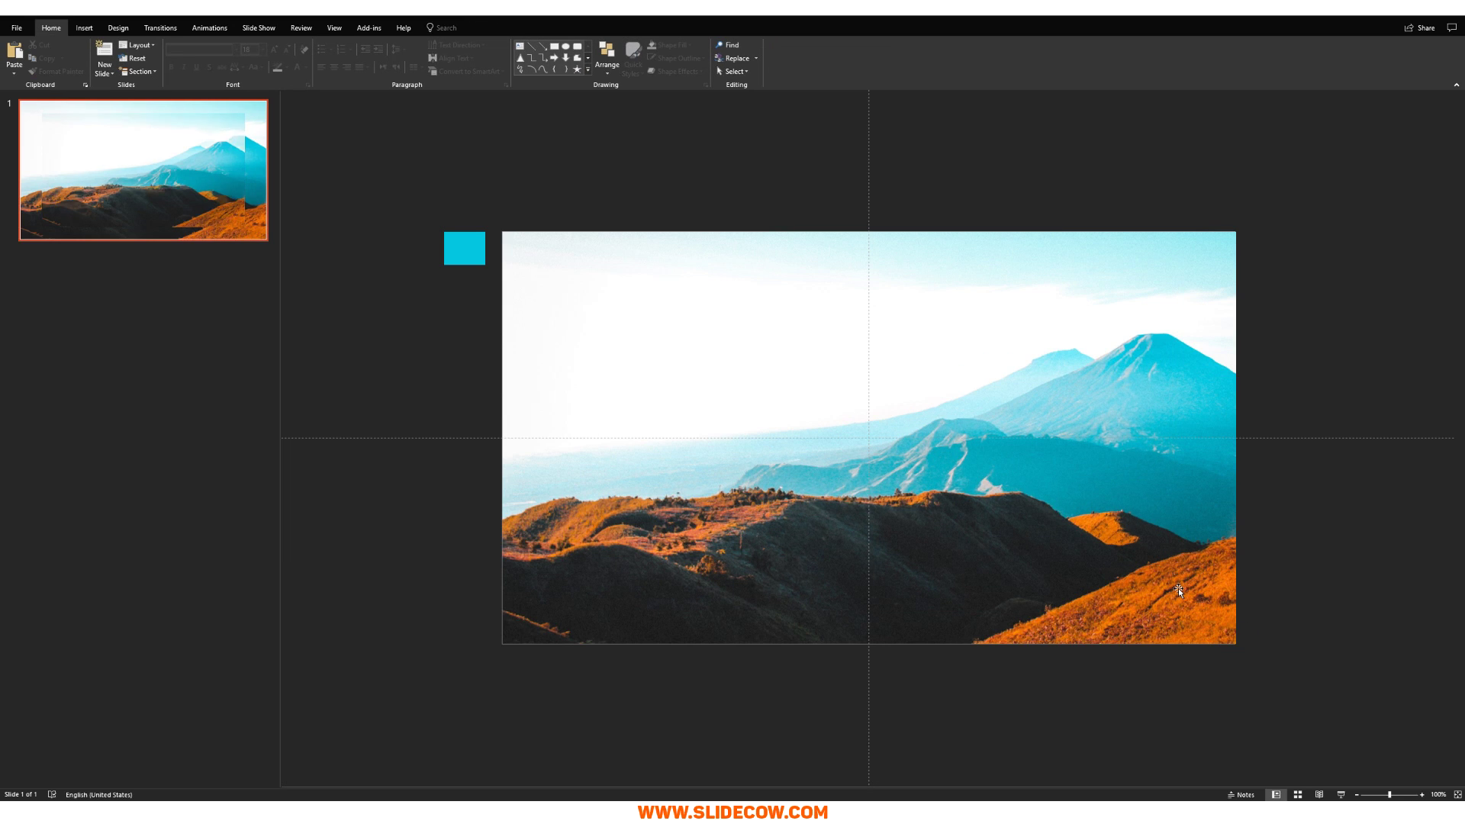
key("ctrl+z")
key("ctrl+z")
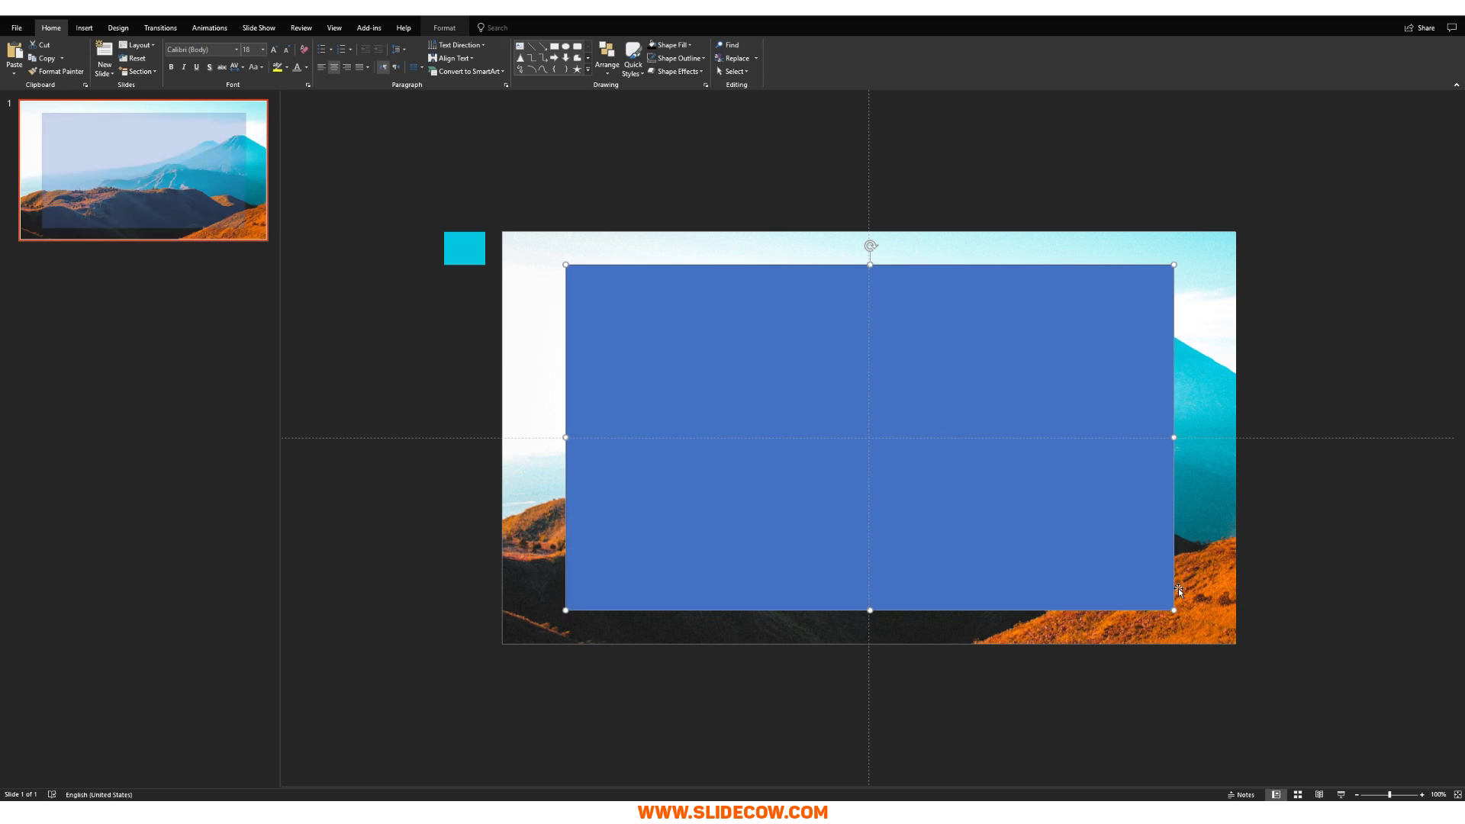
- Remove the rectangle's outline and give it a black fill at 20% transparency
left_click(444, 27)
left_click(439, 59)
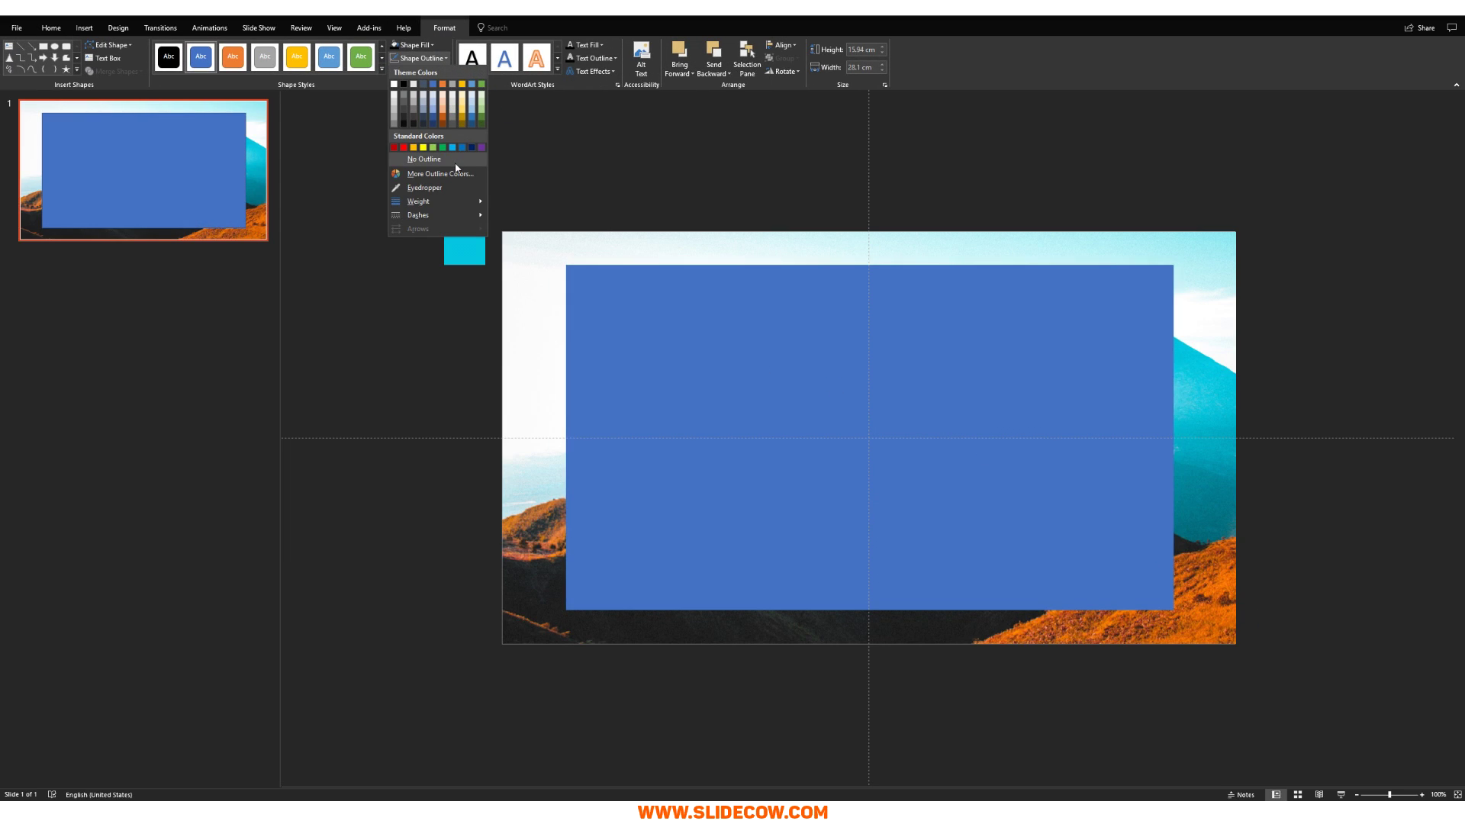
left_click(416, 45)
left_click(416, 45)
left_click(404, 70)
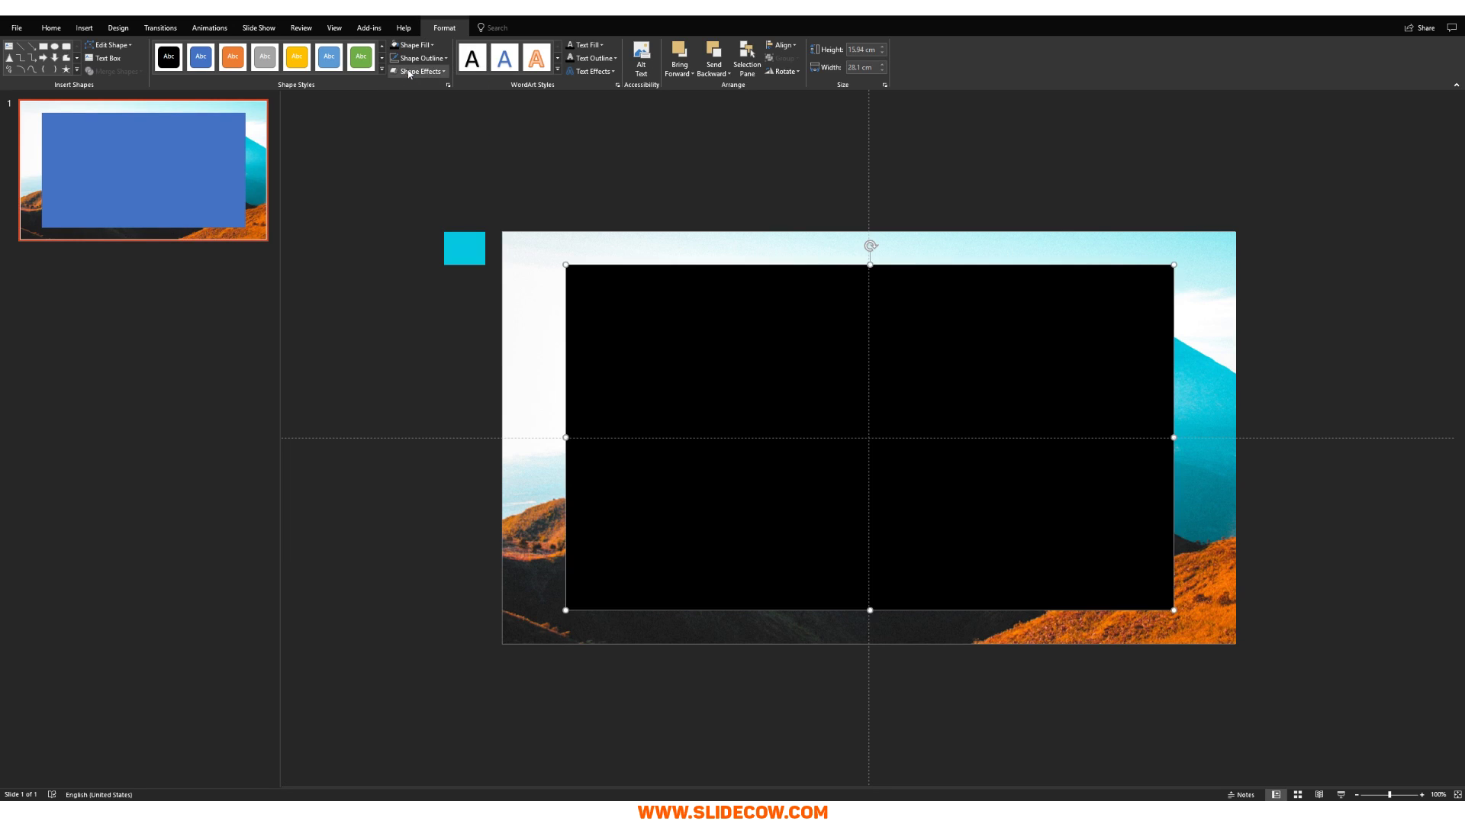
left_click(427, 45)
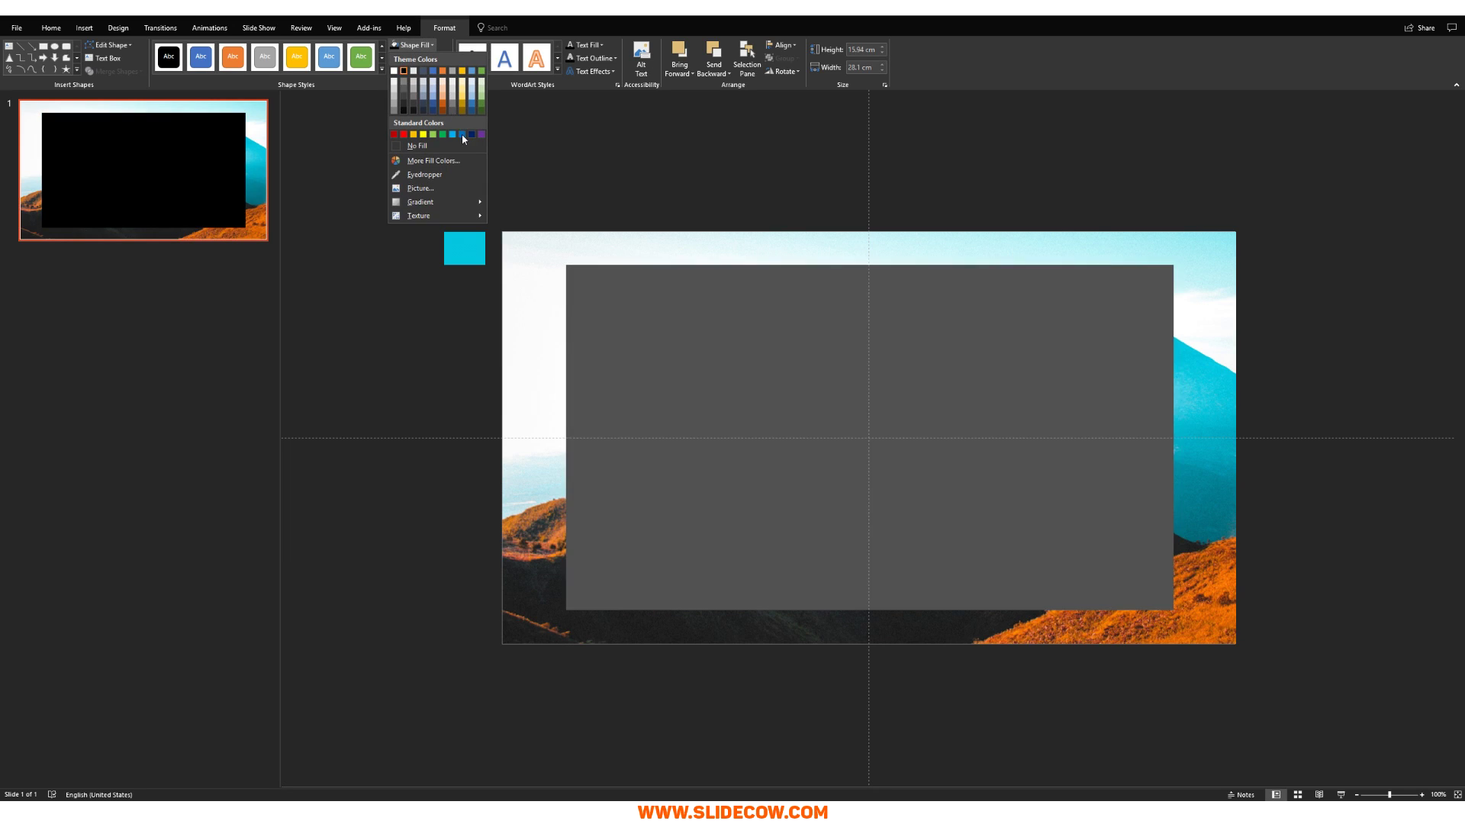
left_click(464, 159)
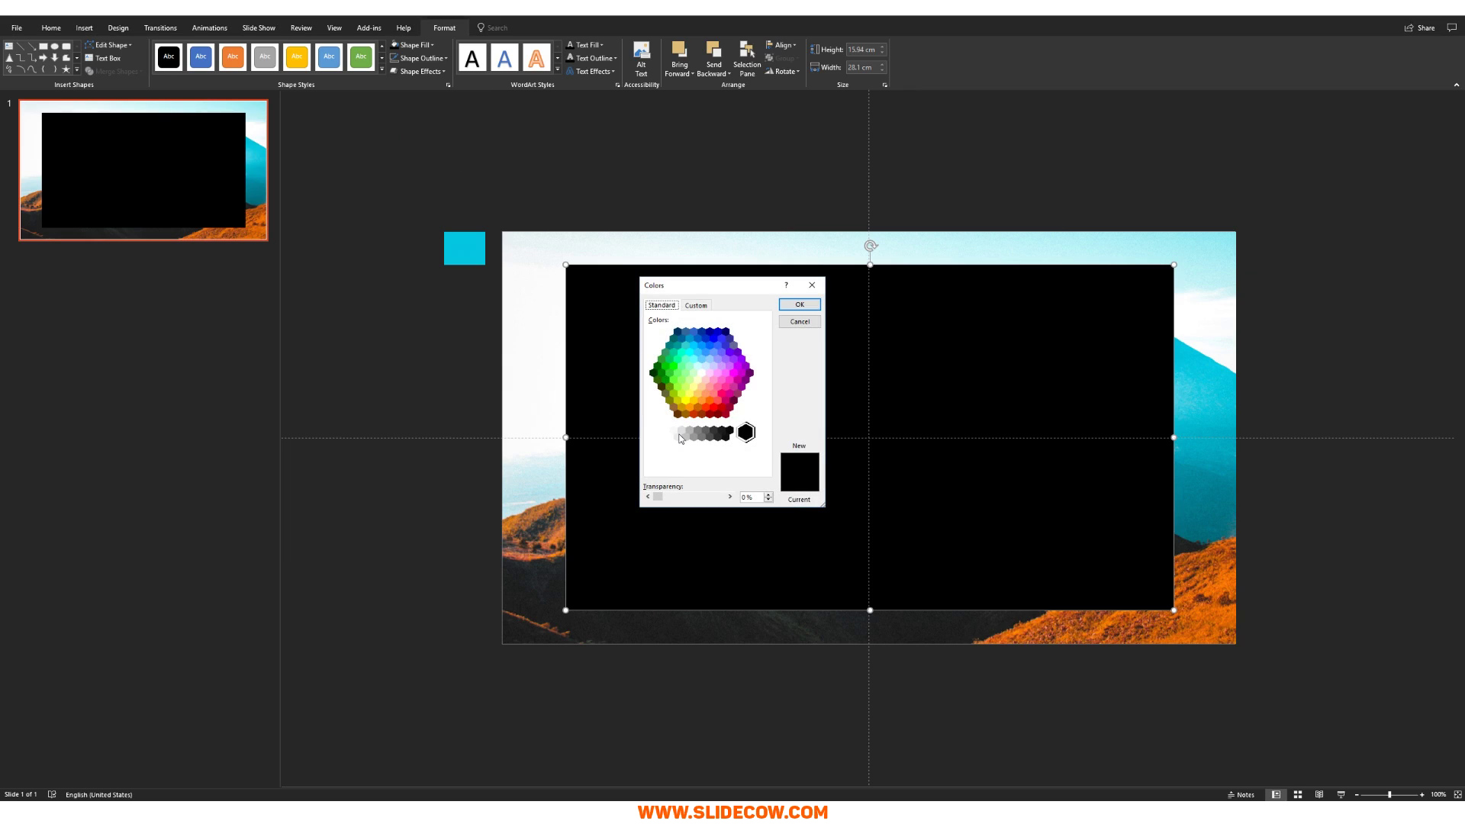
double_click(748, 497)
type("20")
key("Return")
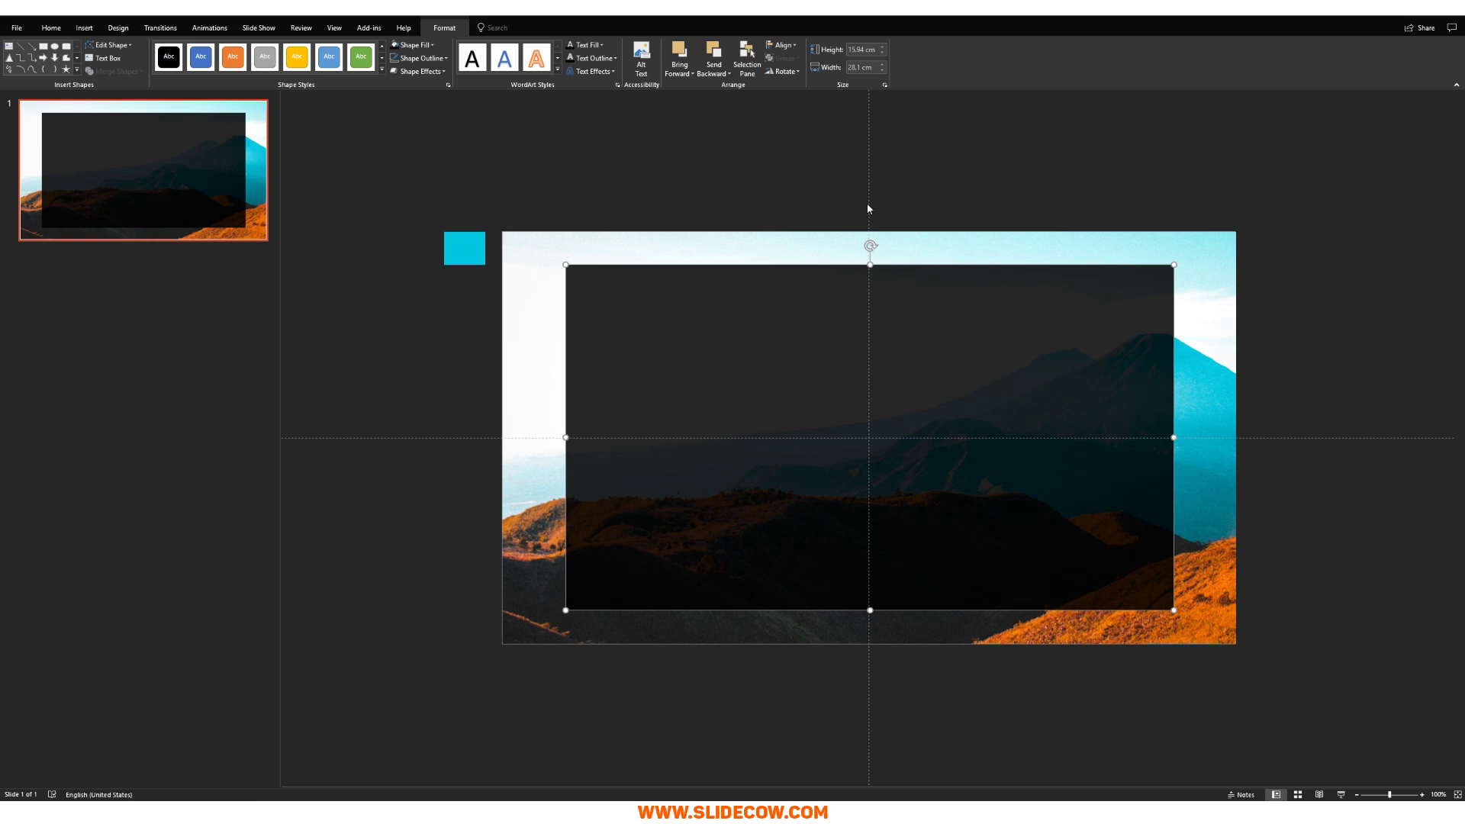
- Copy the vertical centre guide about 1.40 cm to the left
key("ctrl")
left_click_drag(869, 198, 825, 200)
- Add a text box on the overlay reading 'Place your awesome title over here.'
left_click(84, 28)
left_click(508, 58)
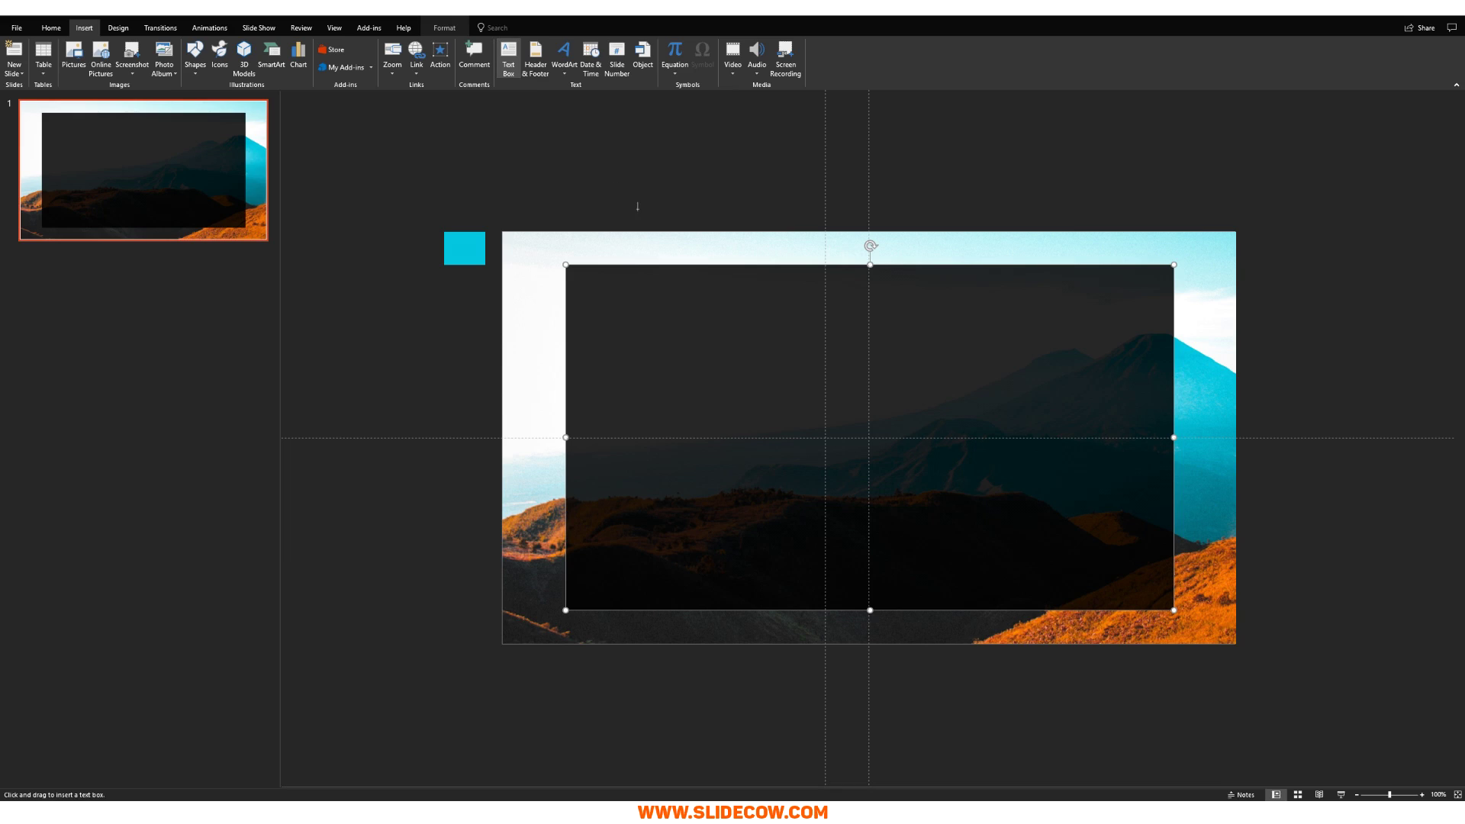
left_click_drag(582, 319, 790, 425)
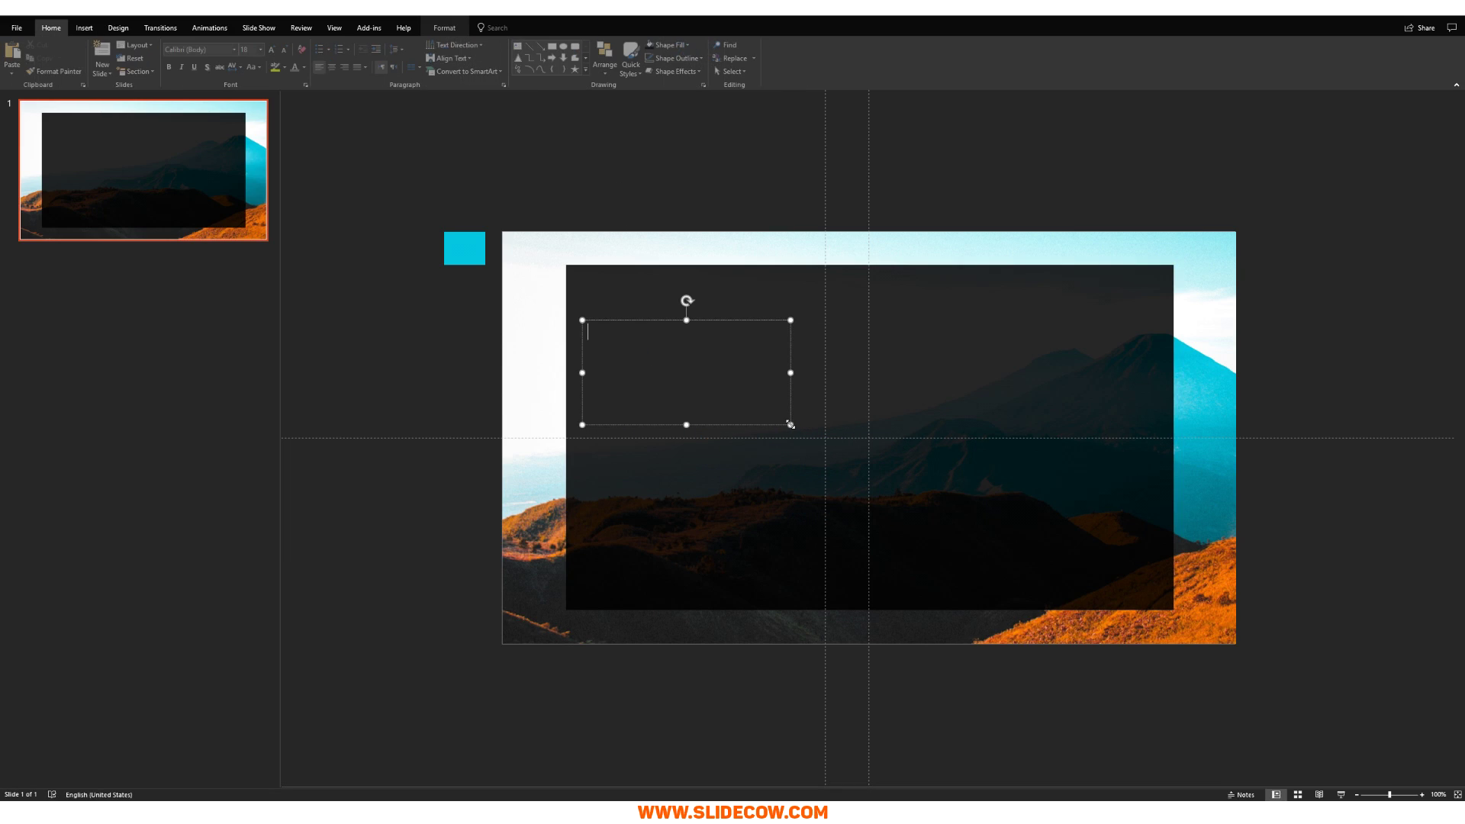
type("Place your")
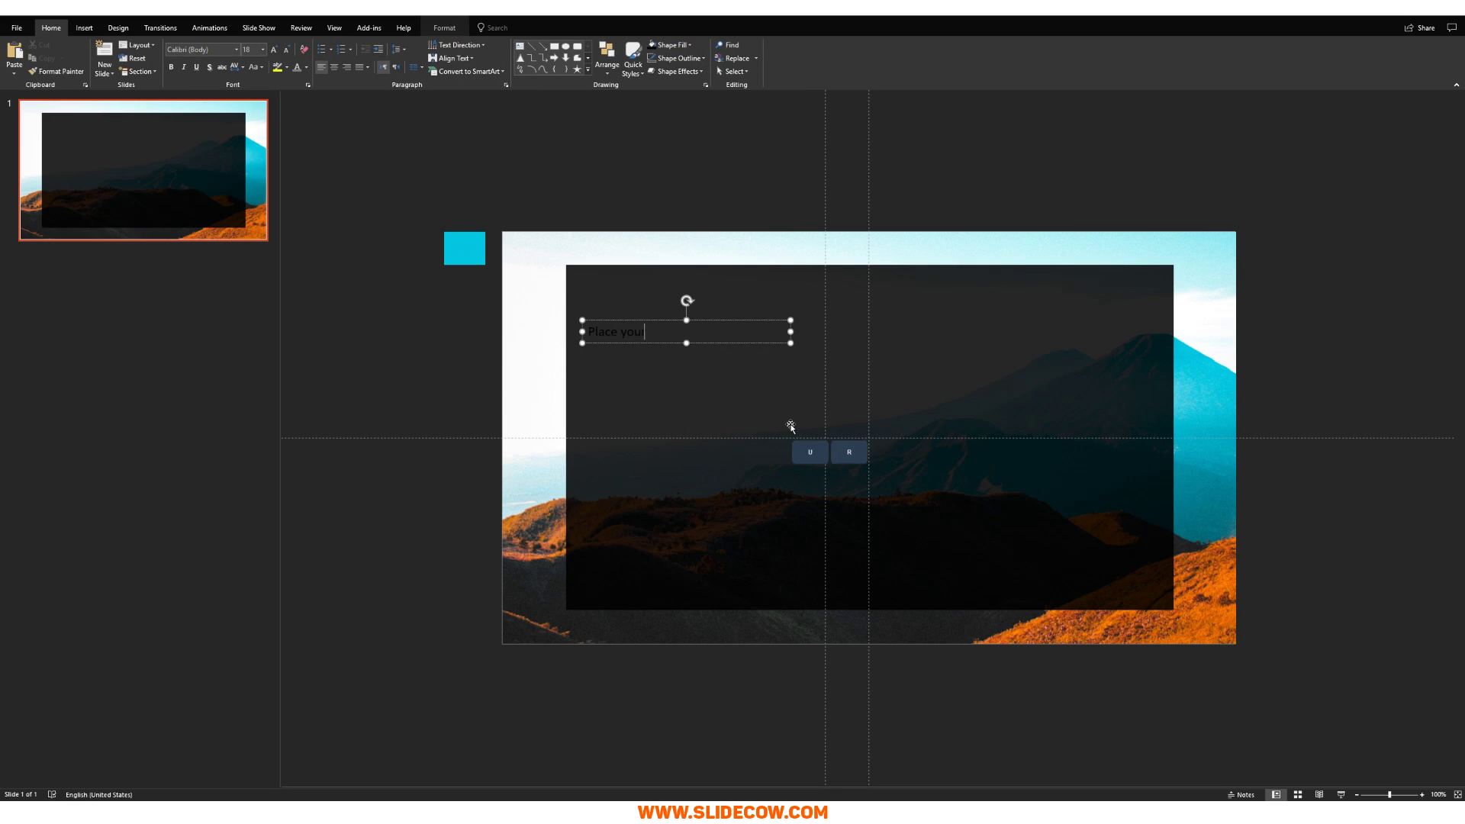
type(" awesome title o")
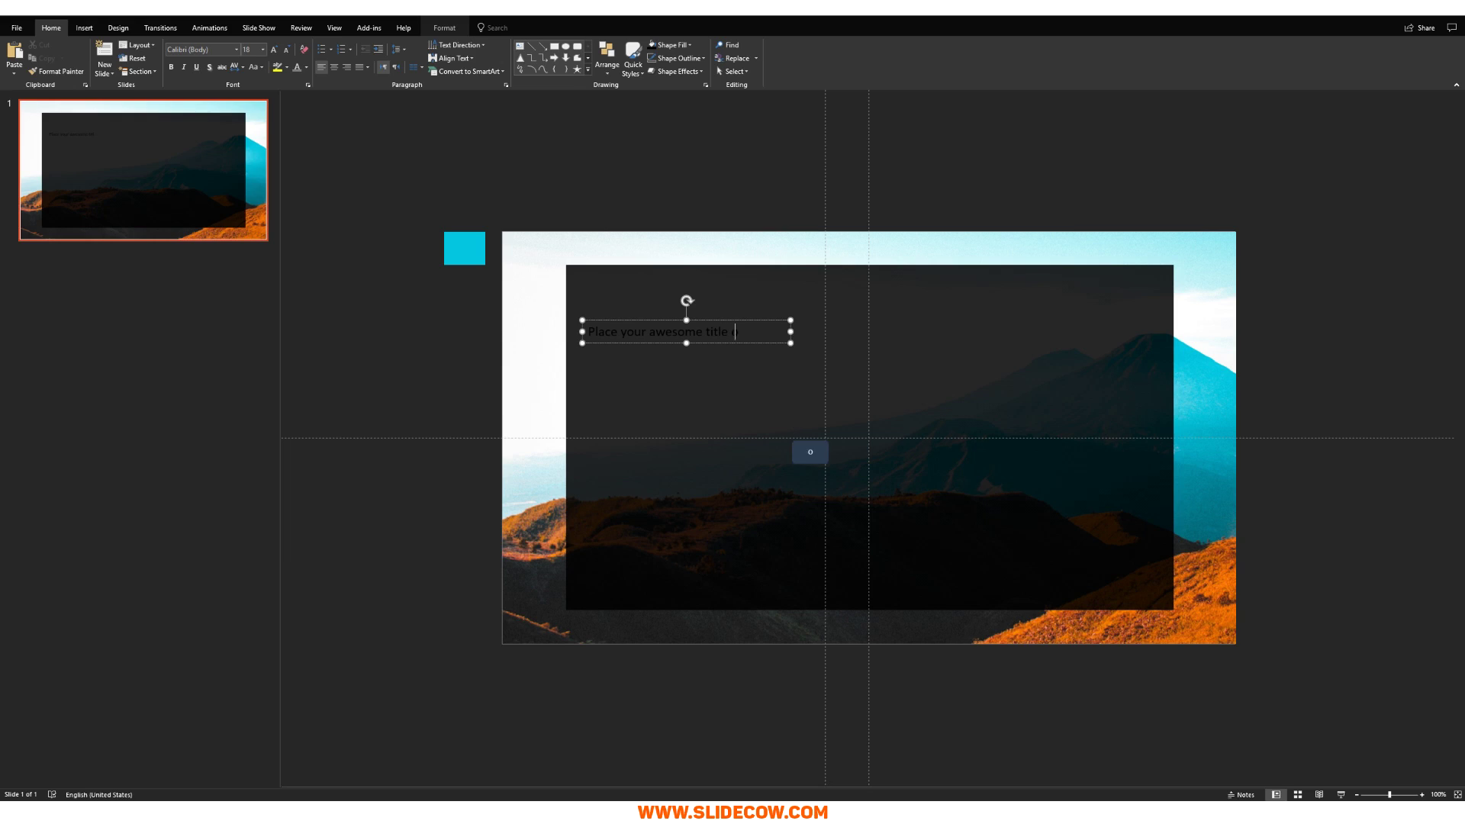
type("ver here.")
- Make the title white, all uppercase, with loose character spacing
key("ctrl+a")
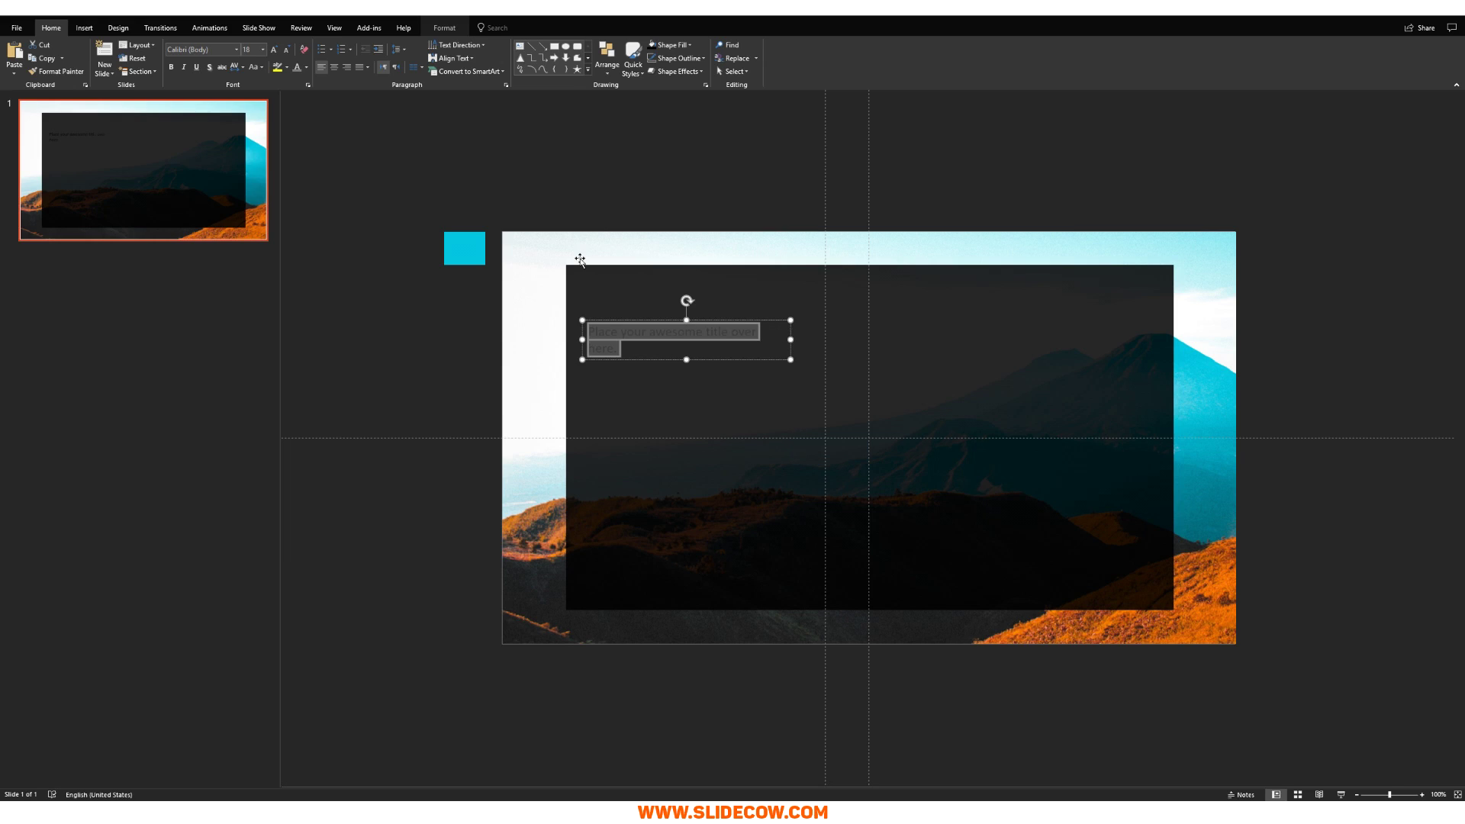
left_click(306, 67)
left_click(298, 96)
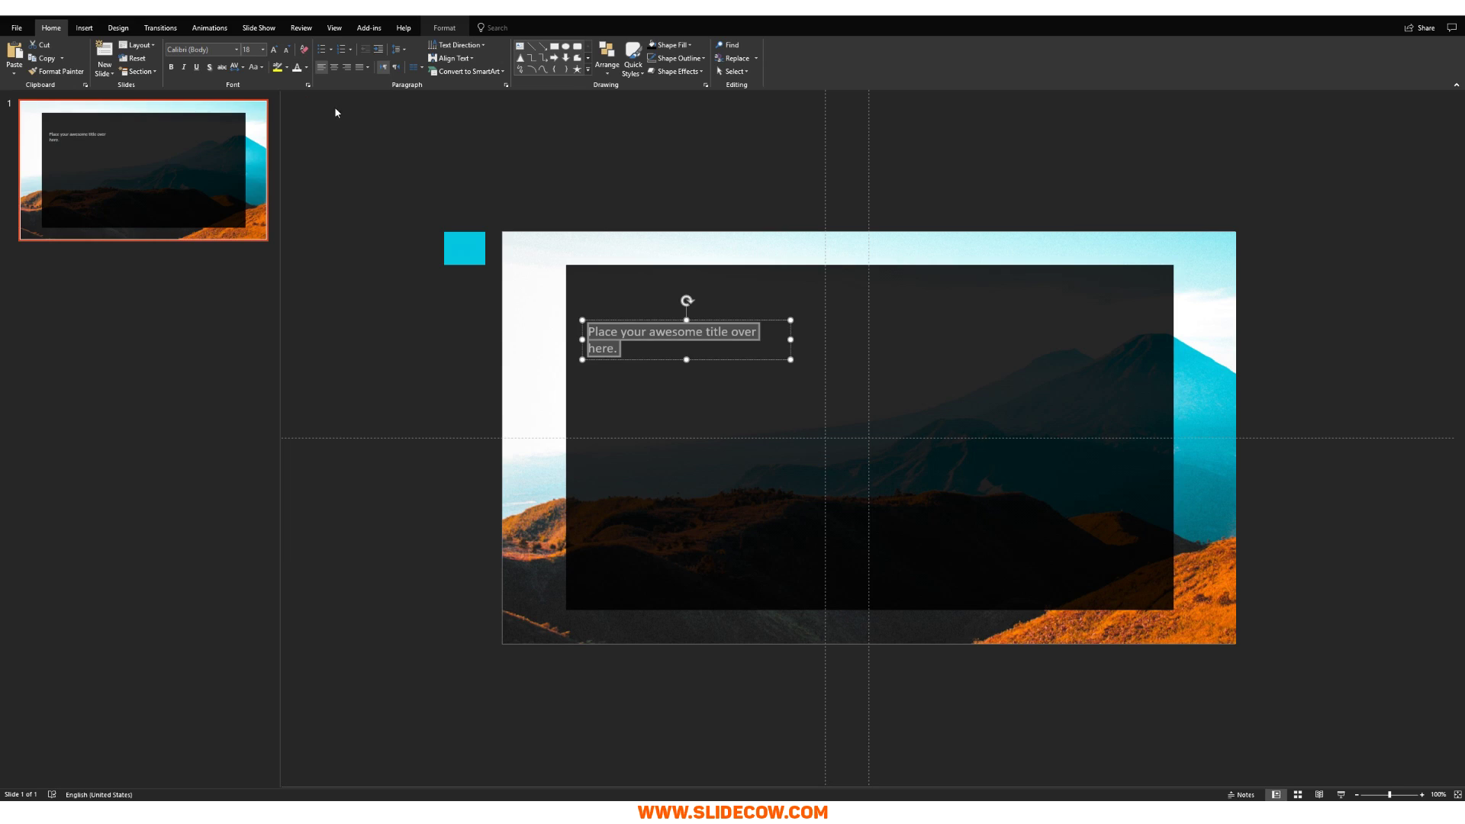
left_click(254, 67)
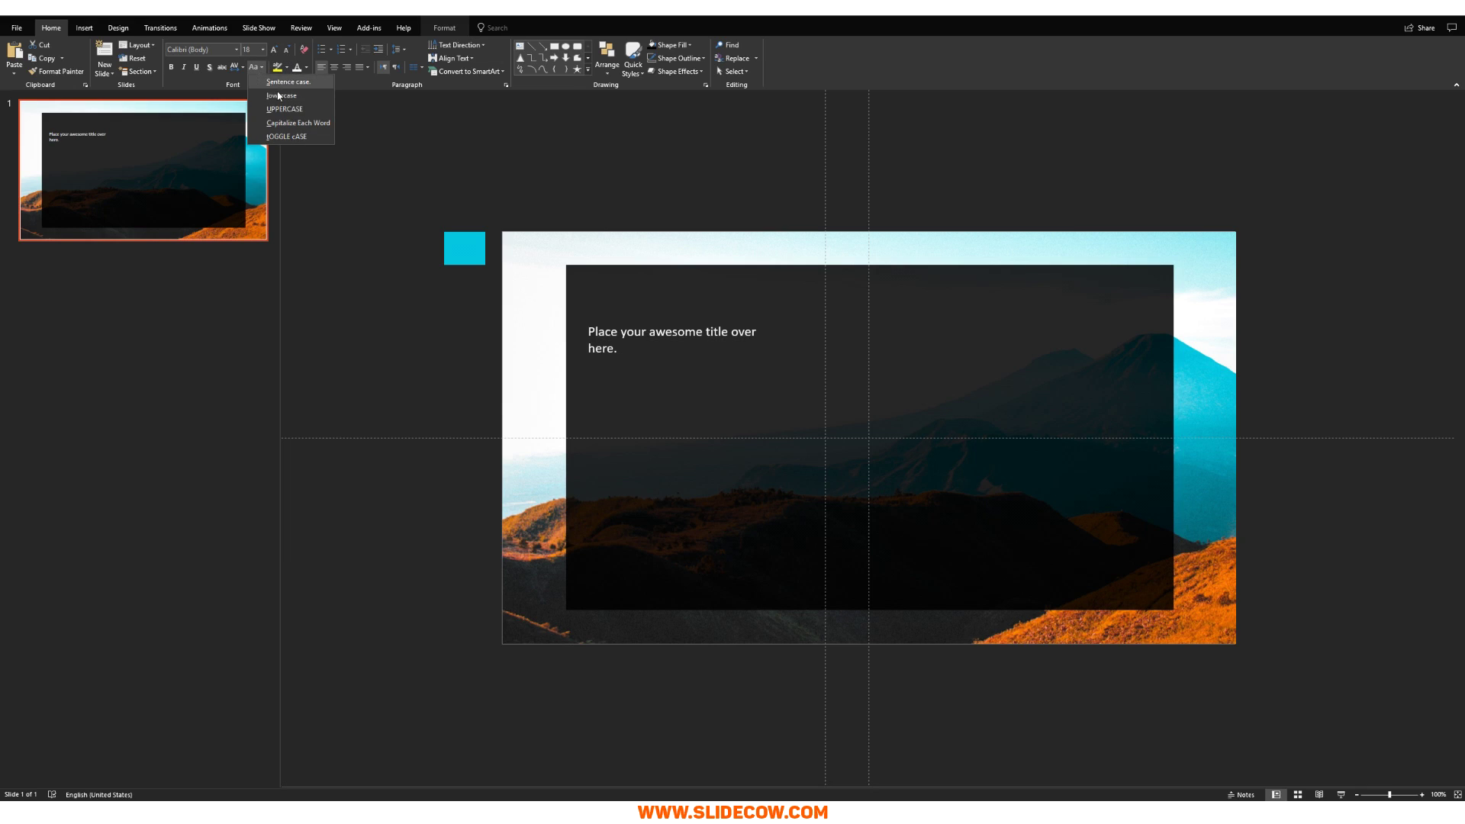
left_click(286, 109)
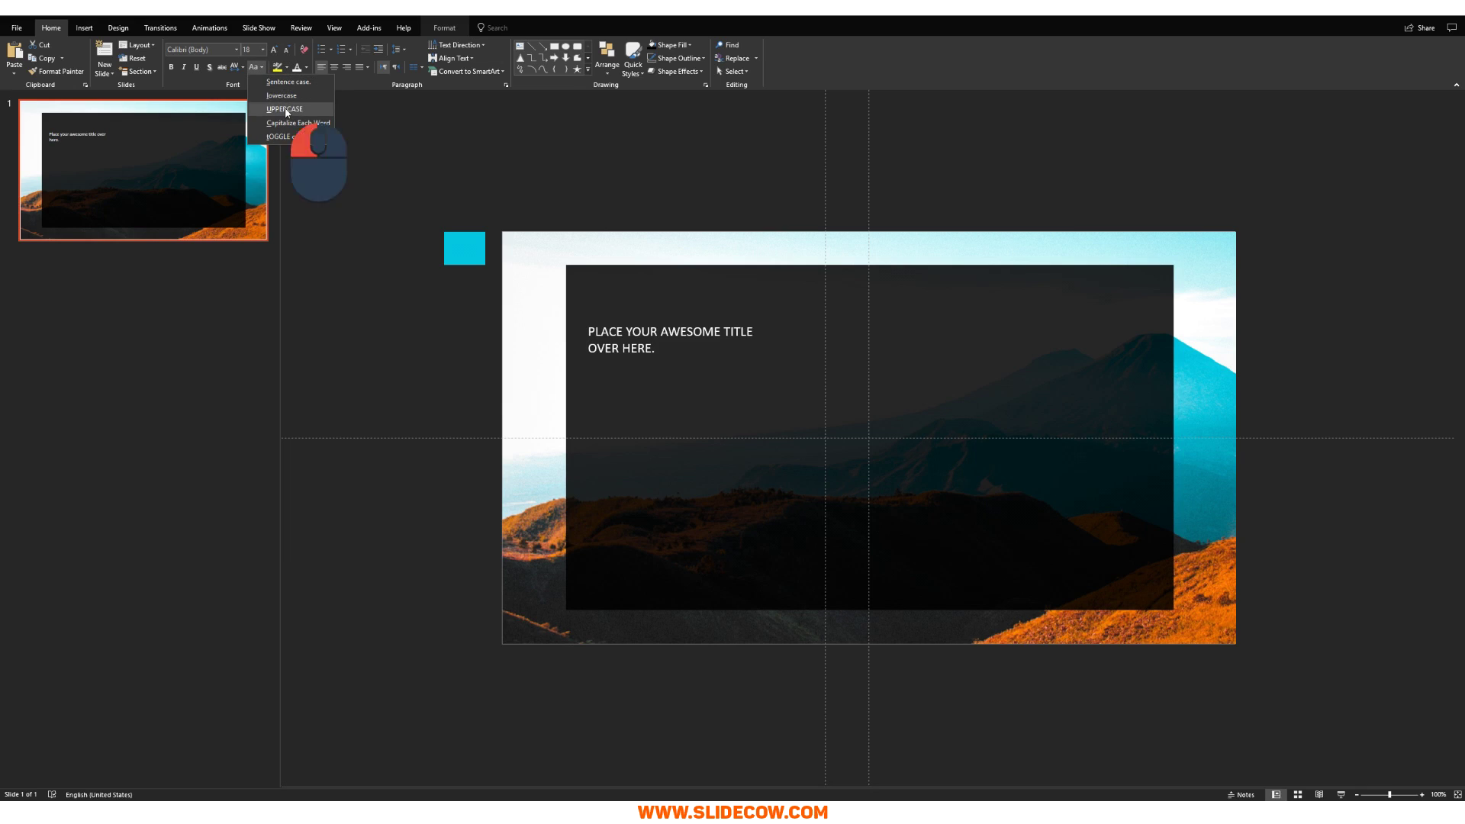
left_click(236, 68)
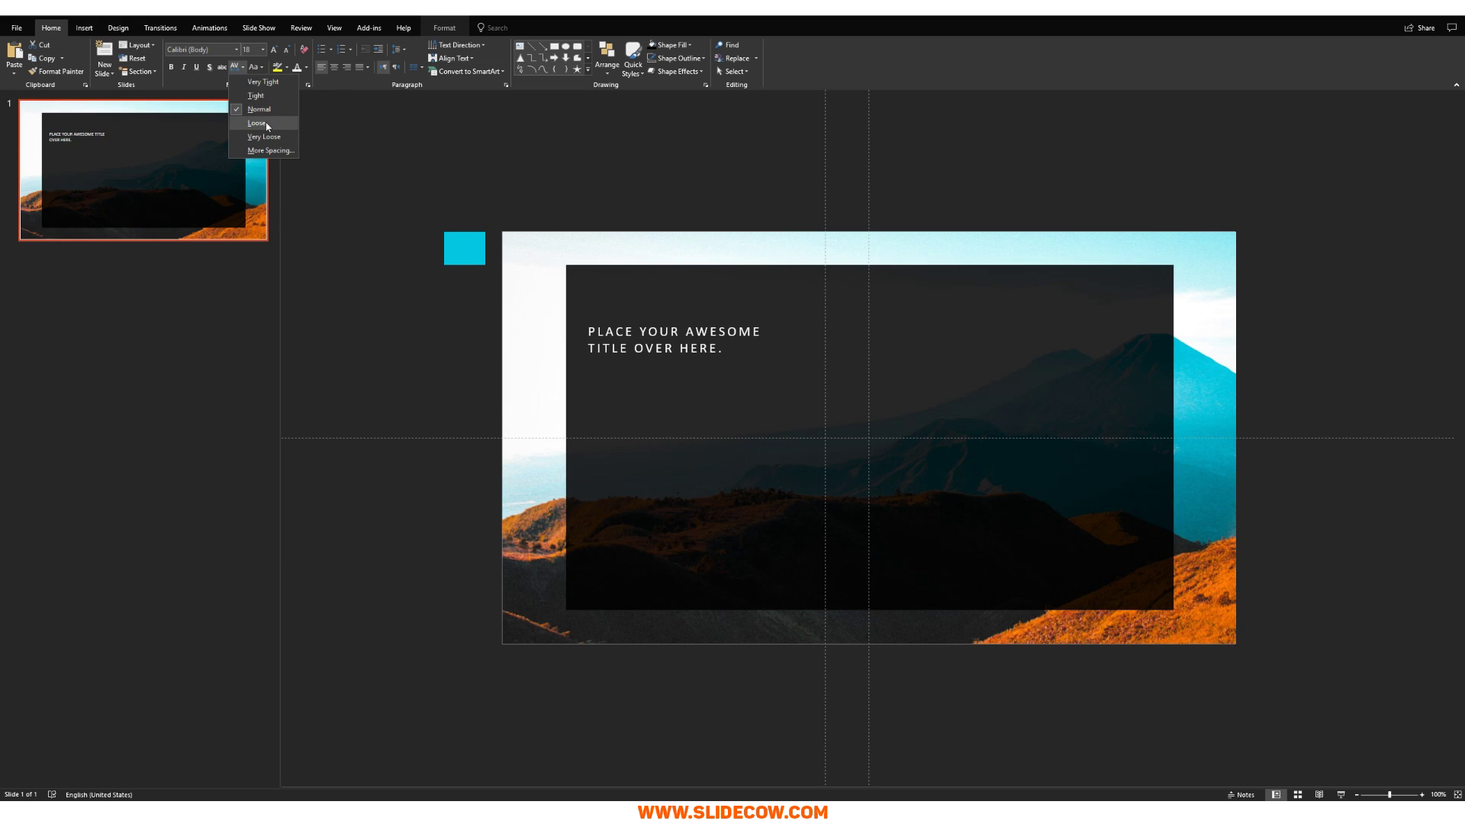
left_click(265, 124)
- Set the title to bold Arial Nova at size 28
left_click(200, 50)
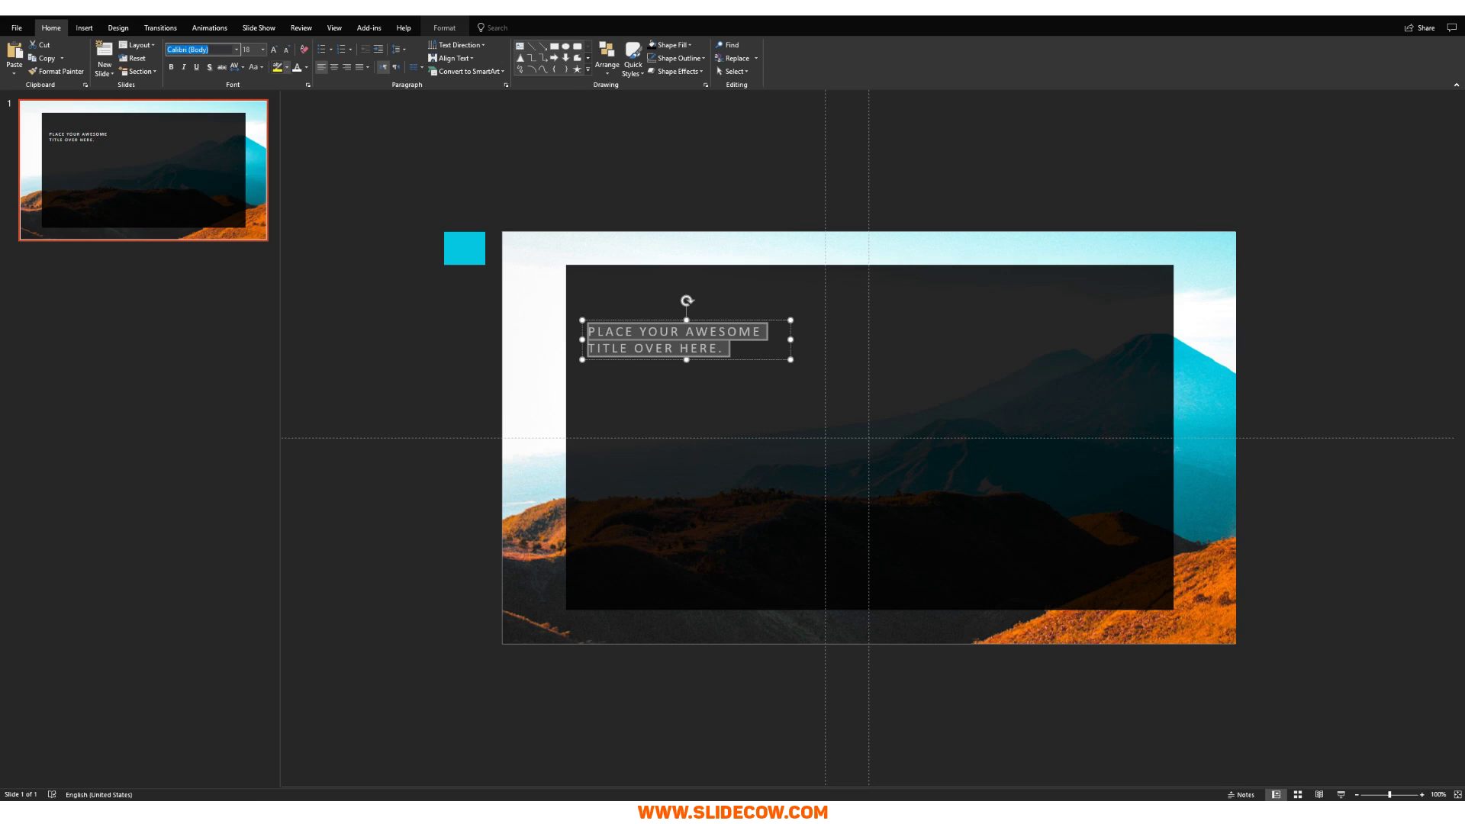
type("Arial Nova")
key("Return")
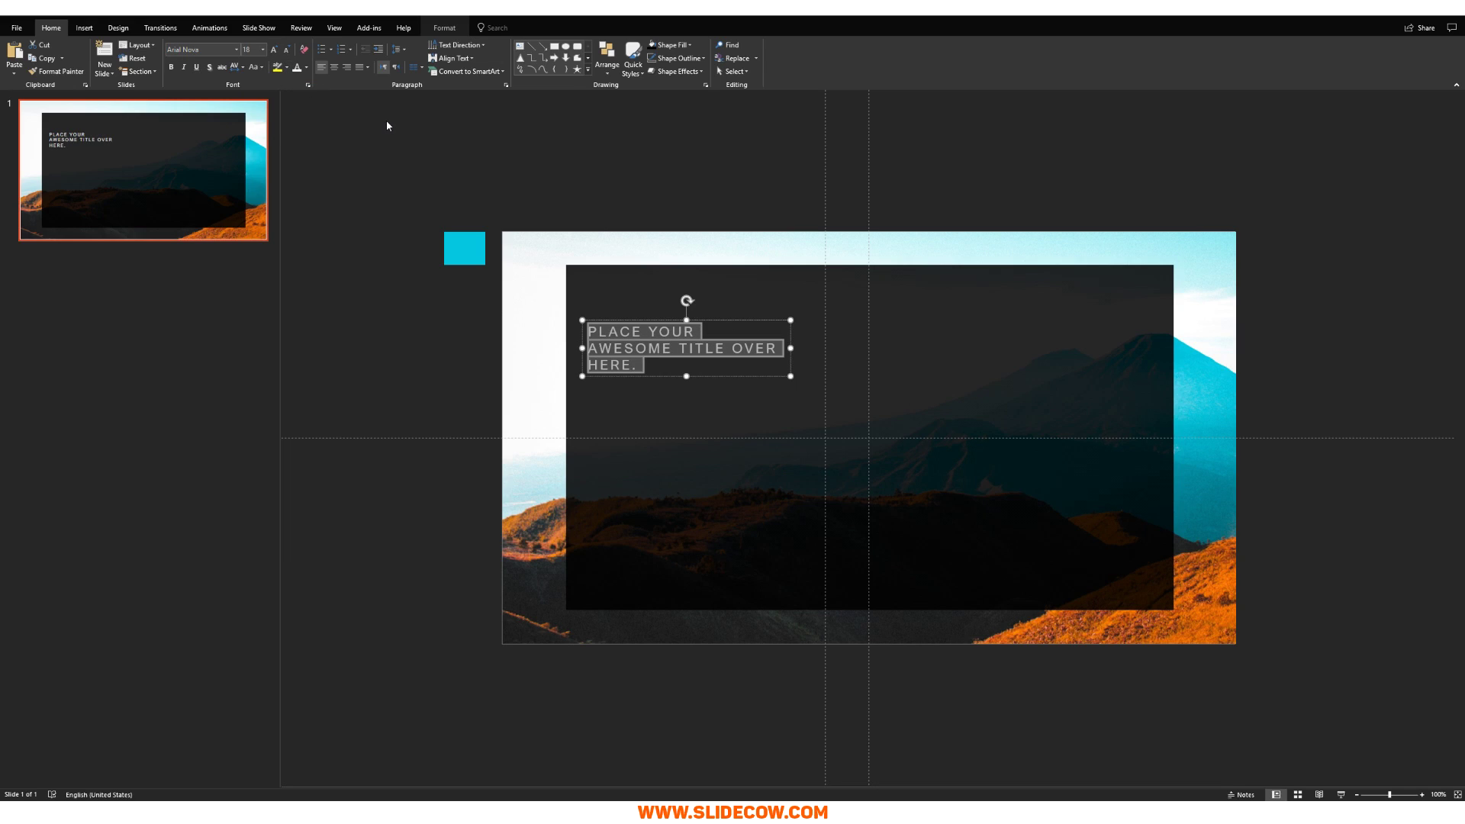
key("ctrl+b")
left_click(257, 47)
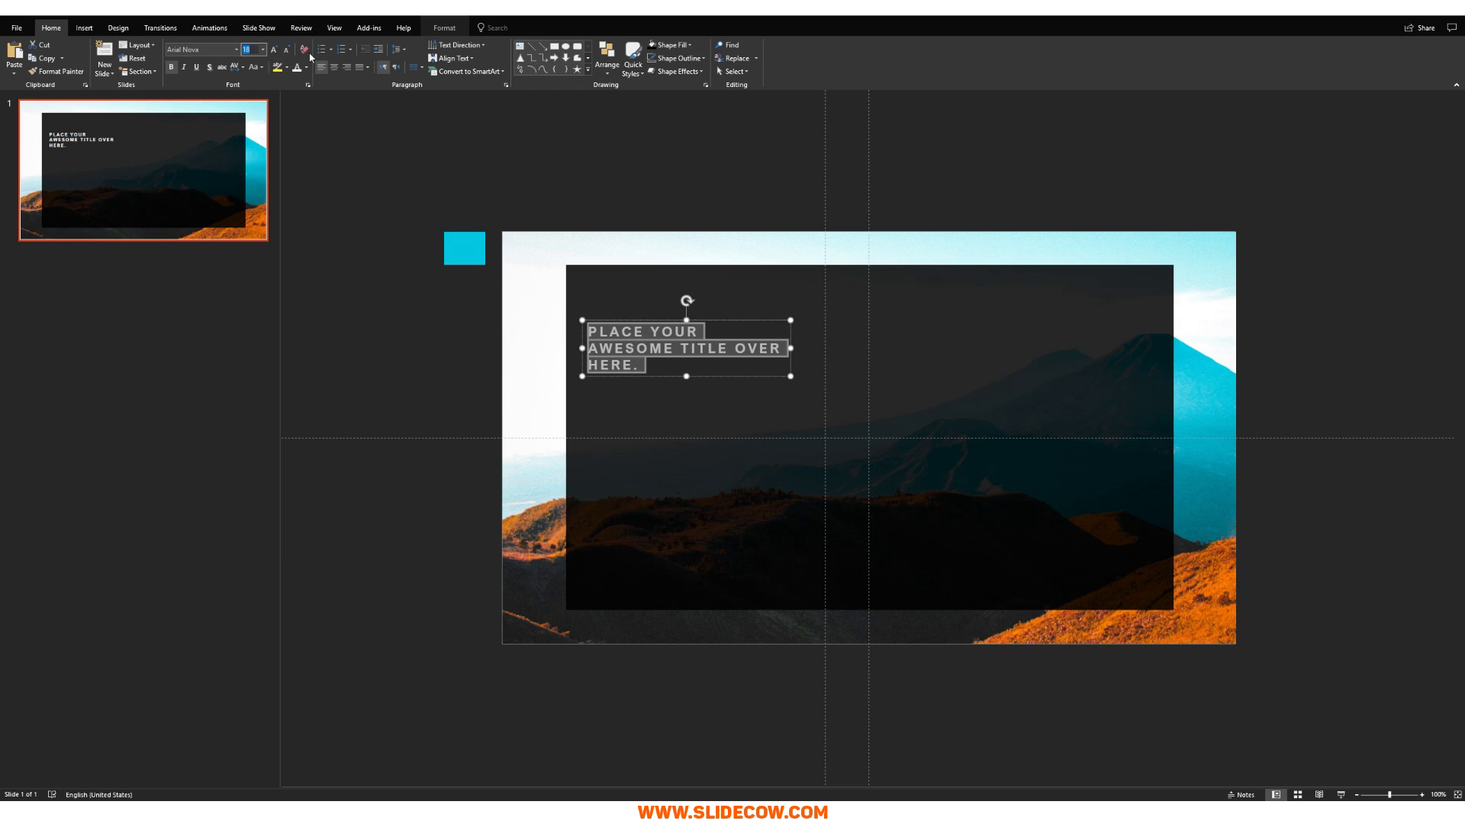
type("28")
key("Return")
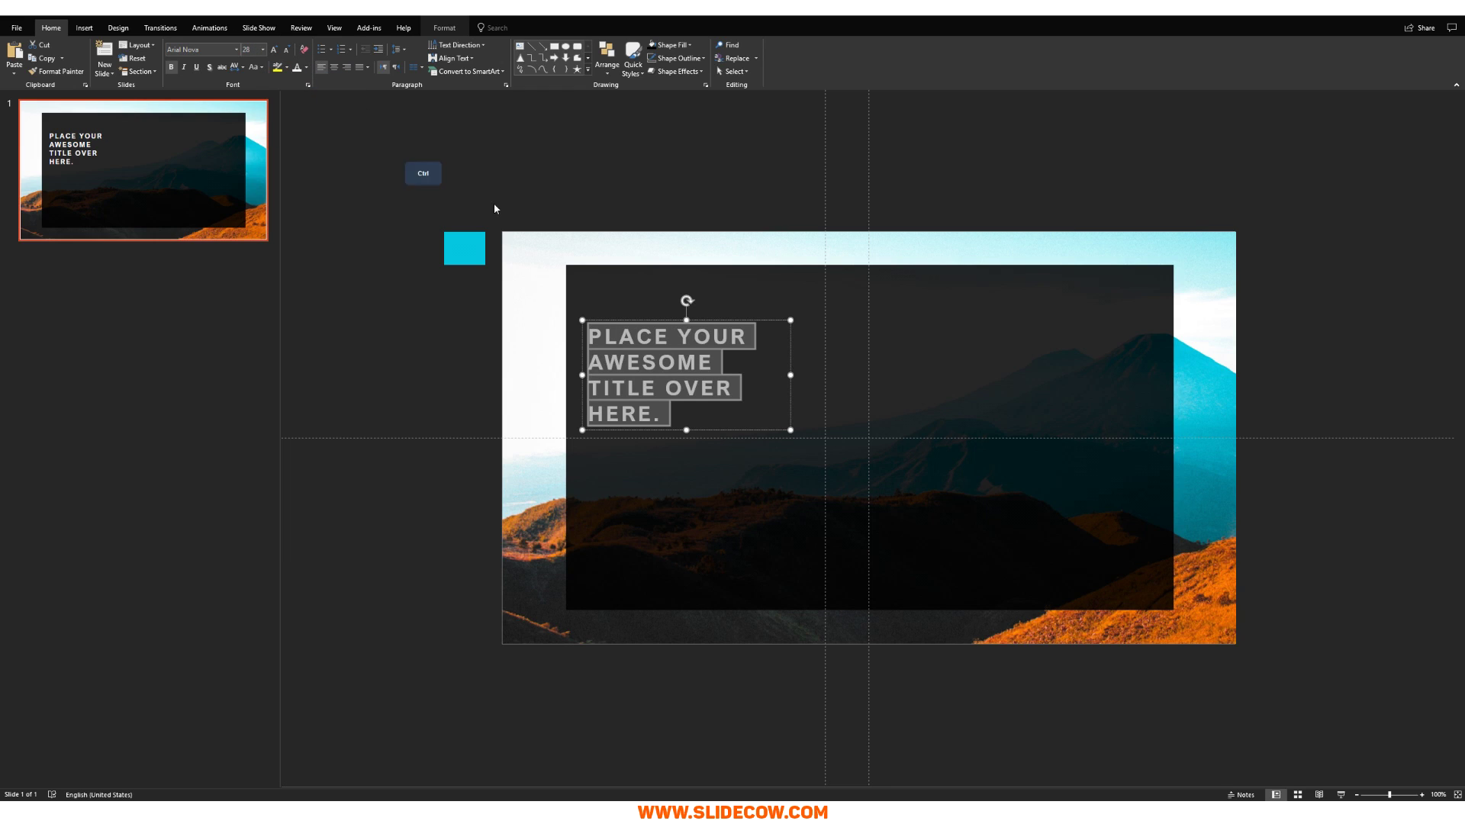
scroll(836, 384, "up", 5, "ctrl")
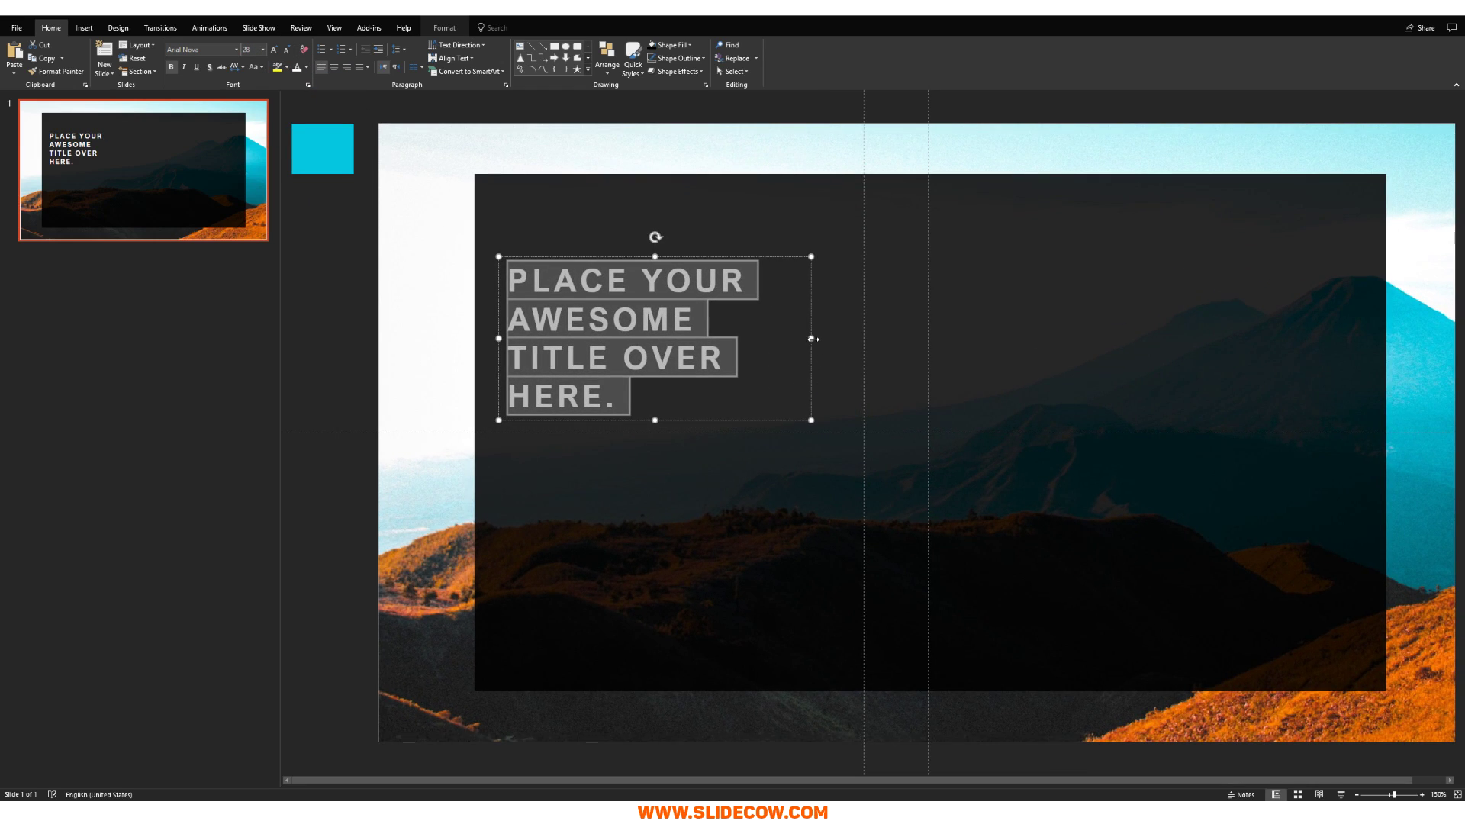
- Widen the title box and move it slightly straight down
left_click_drag(806, 342, 864, 344)
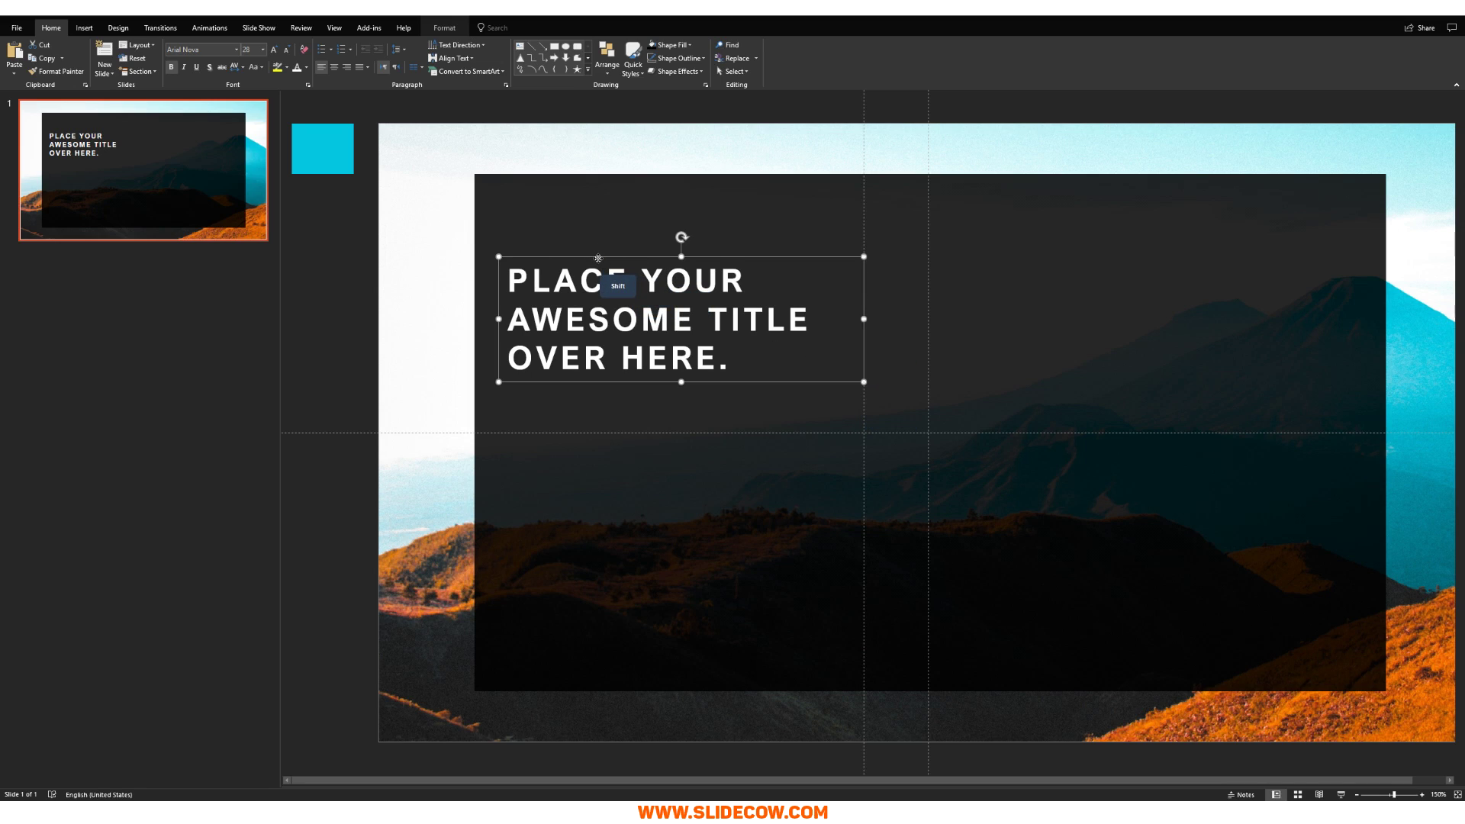
left_click_drag(598, 258, 598, 269)
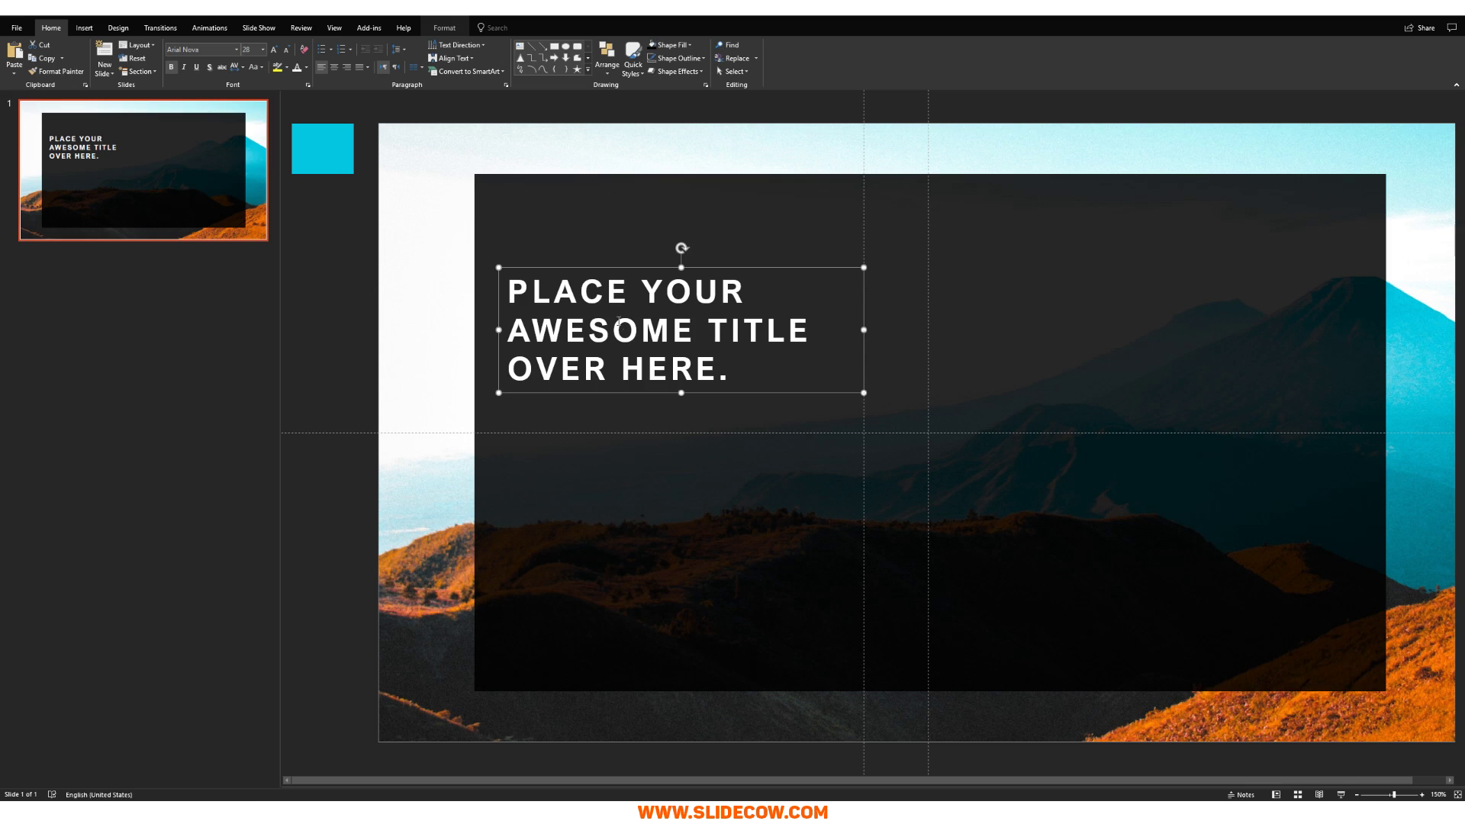
left_click(619, 321)
- Set the title's line spacing to Multiple at 1.2
key("ctrl+a")
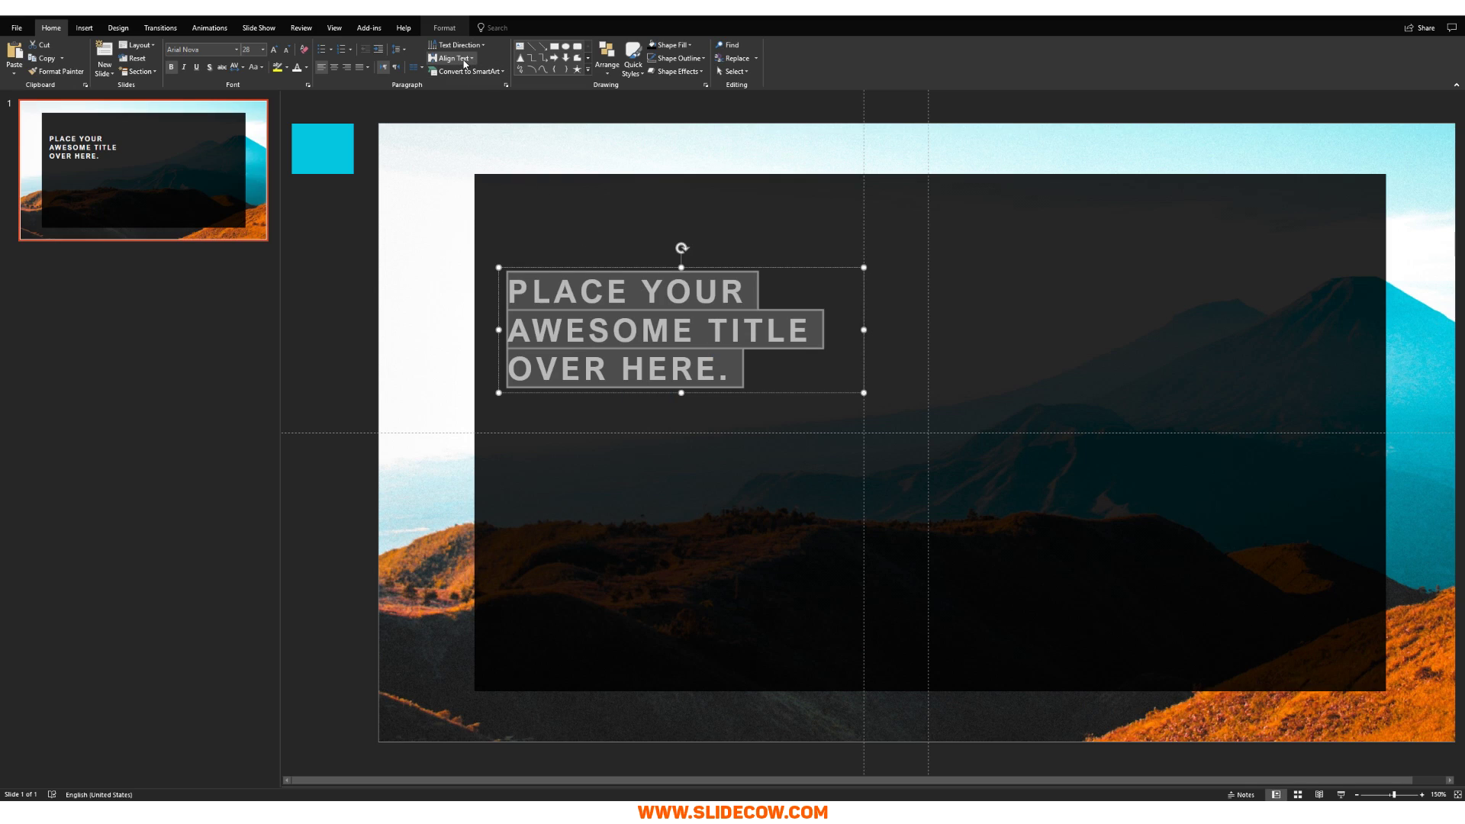
left_click(402, 54)
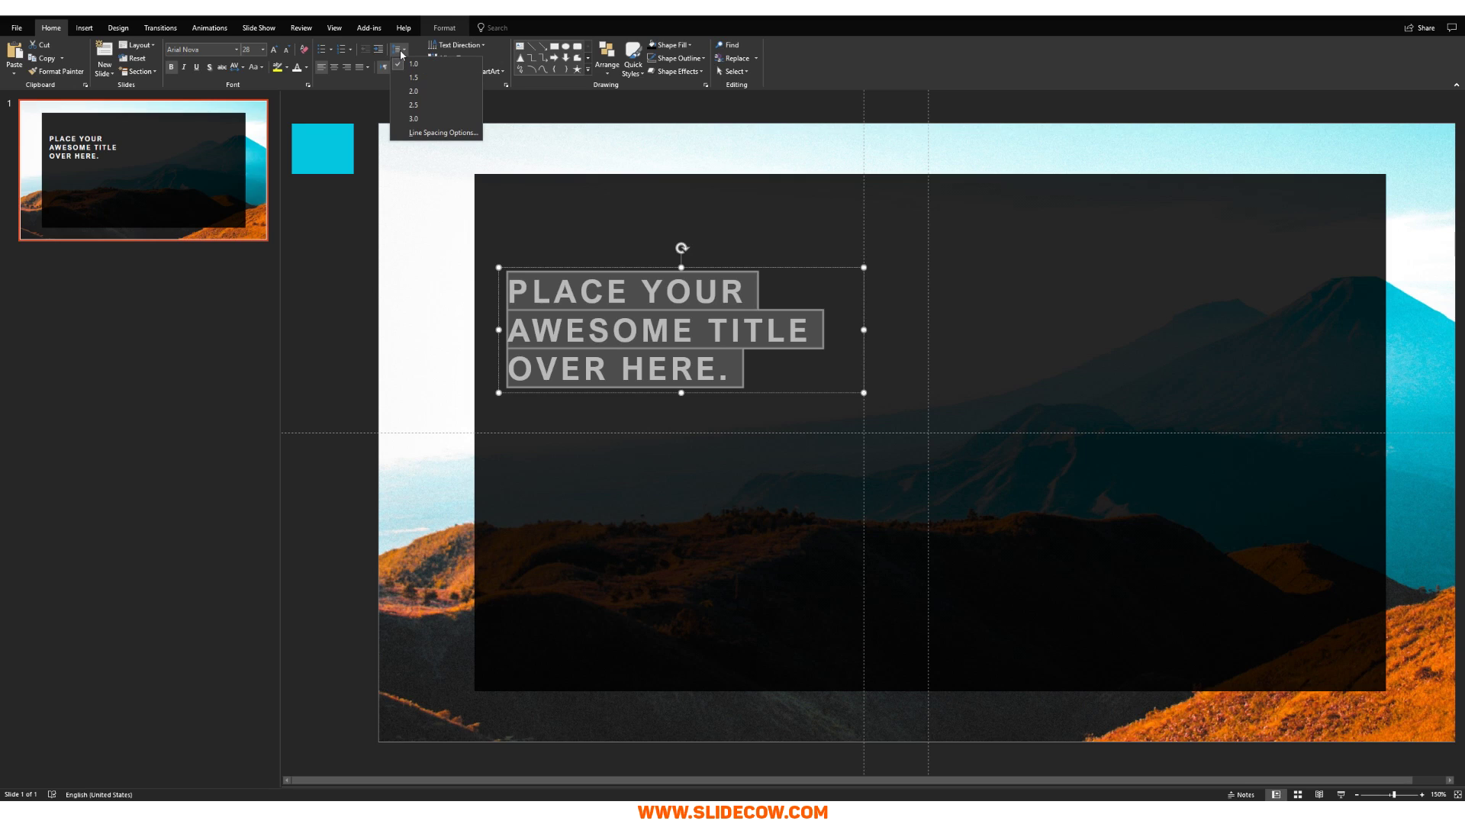
left_click(438, 135)
left_click(781, 448)
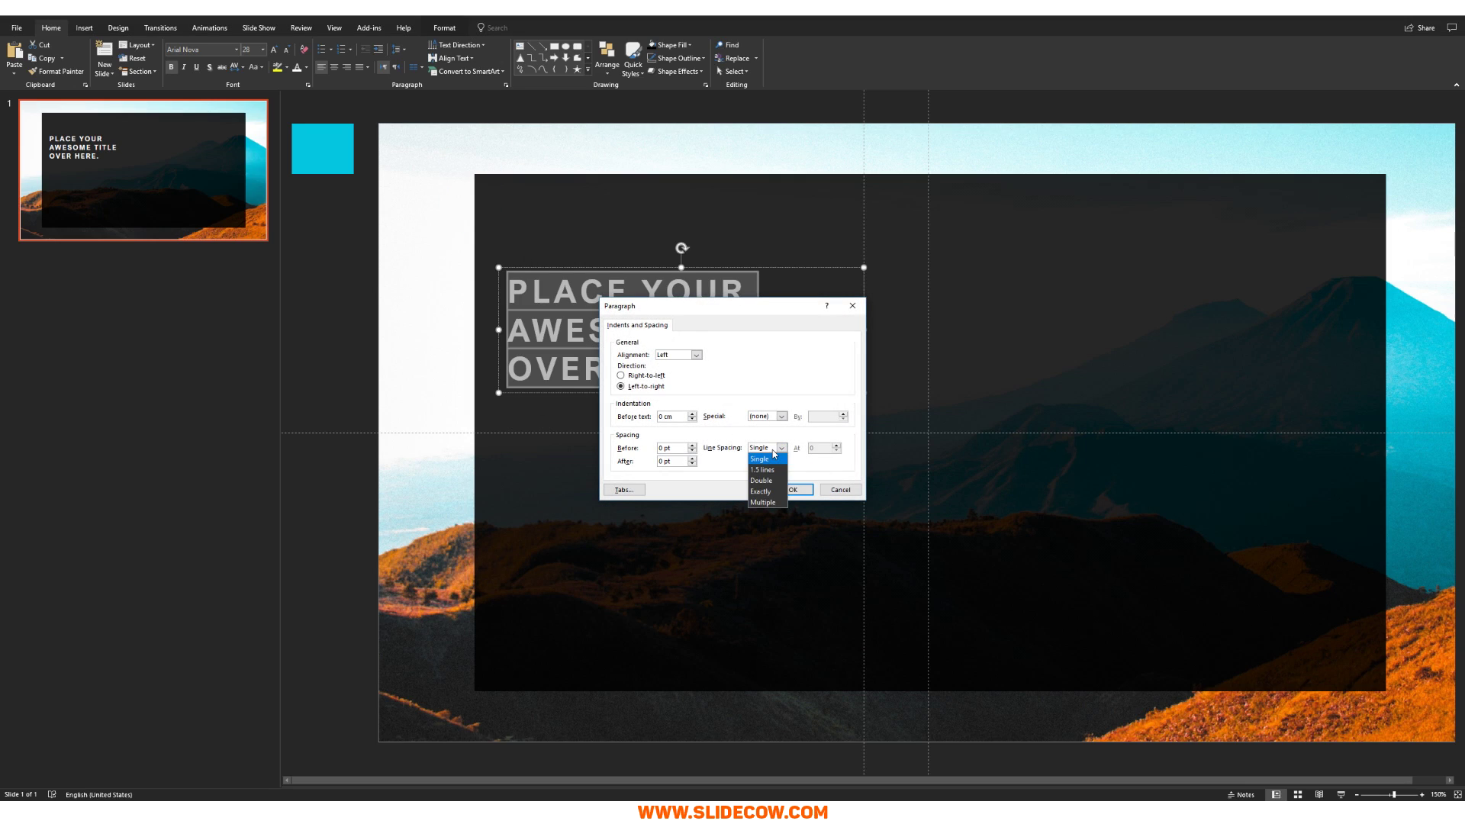
left_click(771, 502)
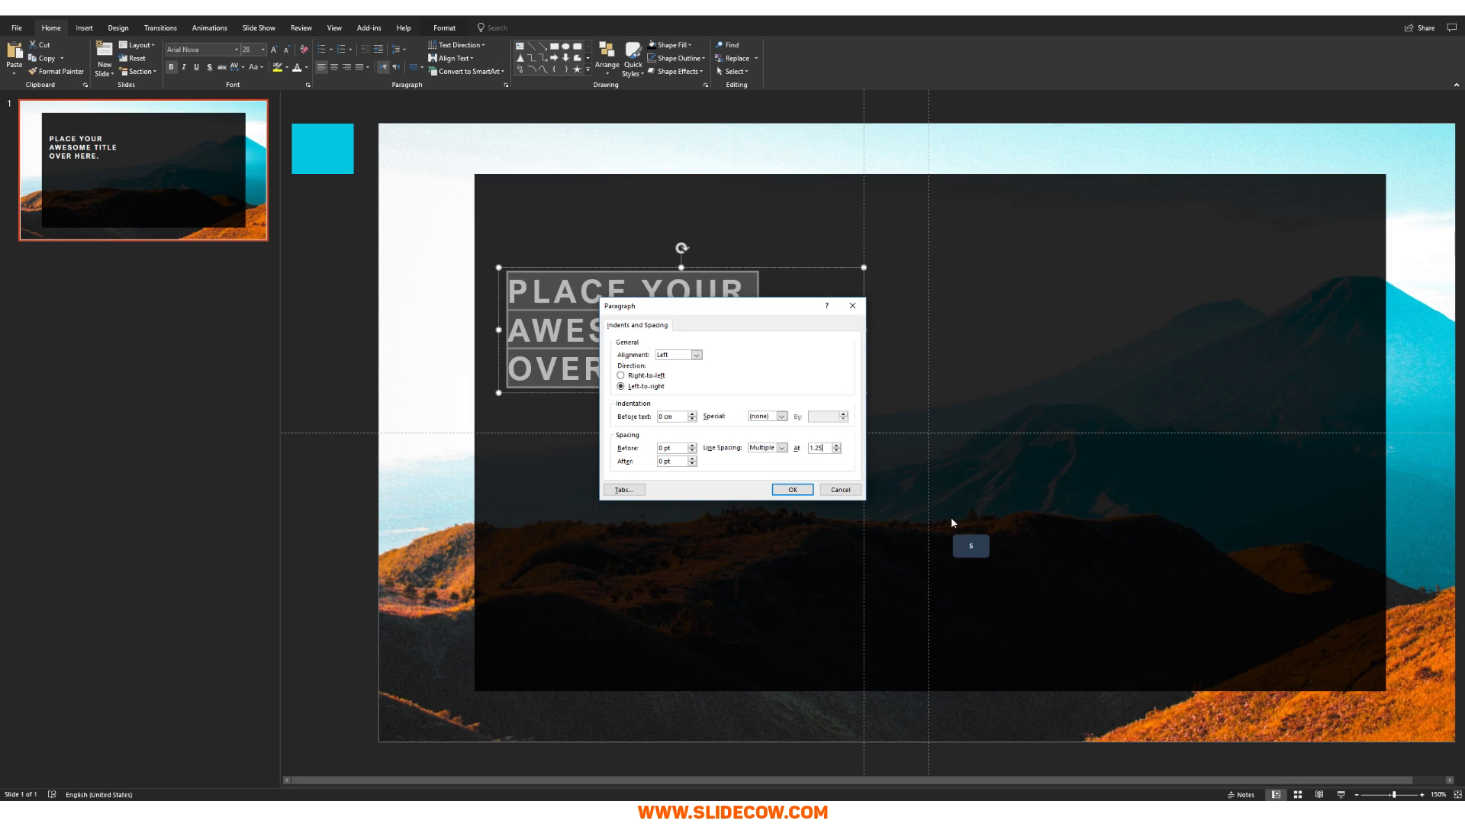
key("Return")
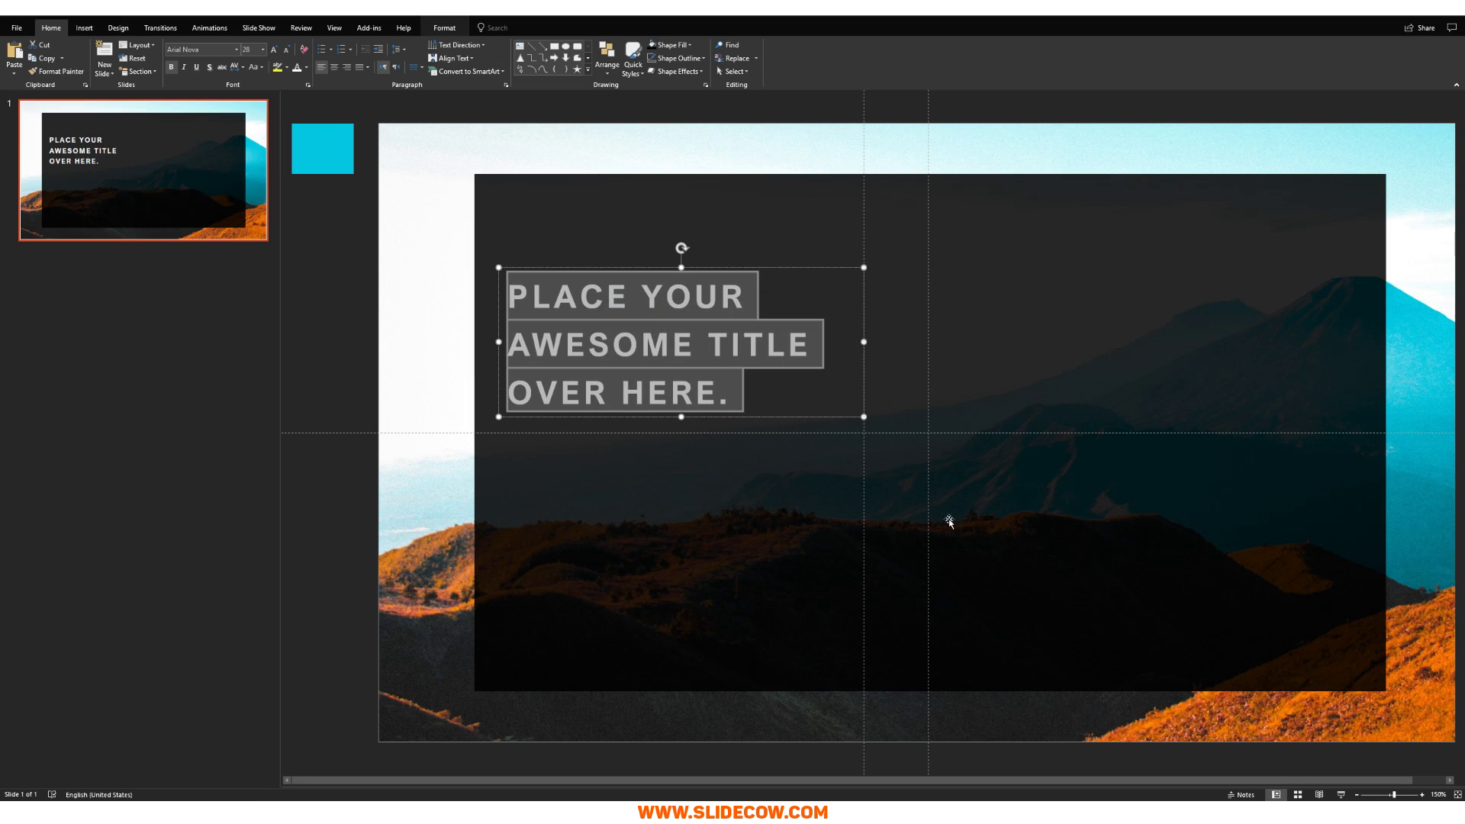
key("Escape")
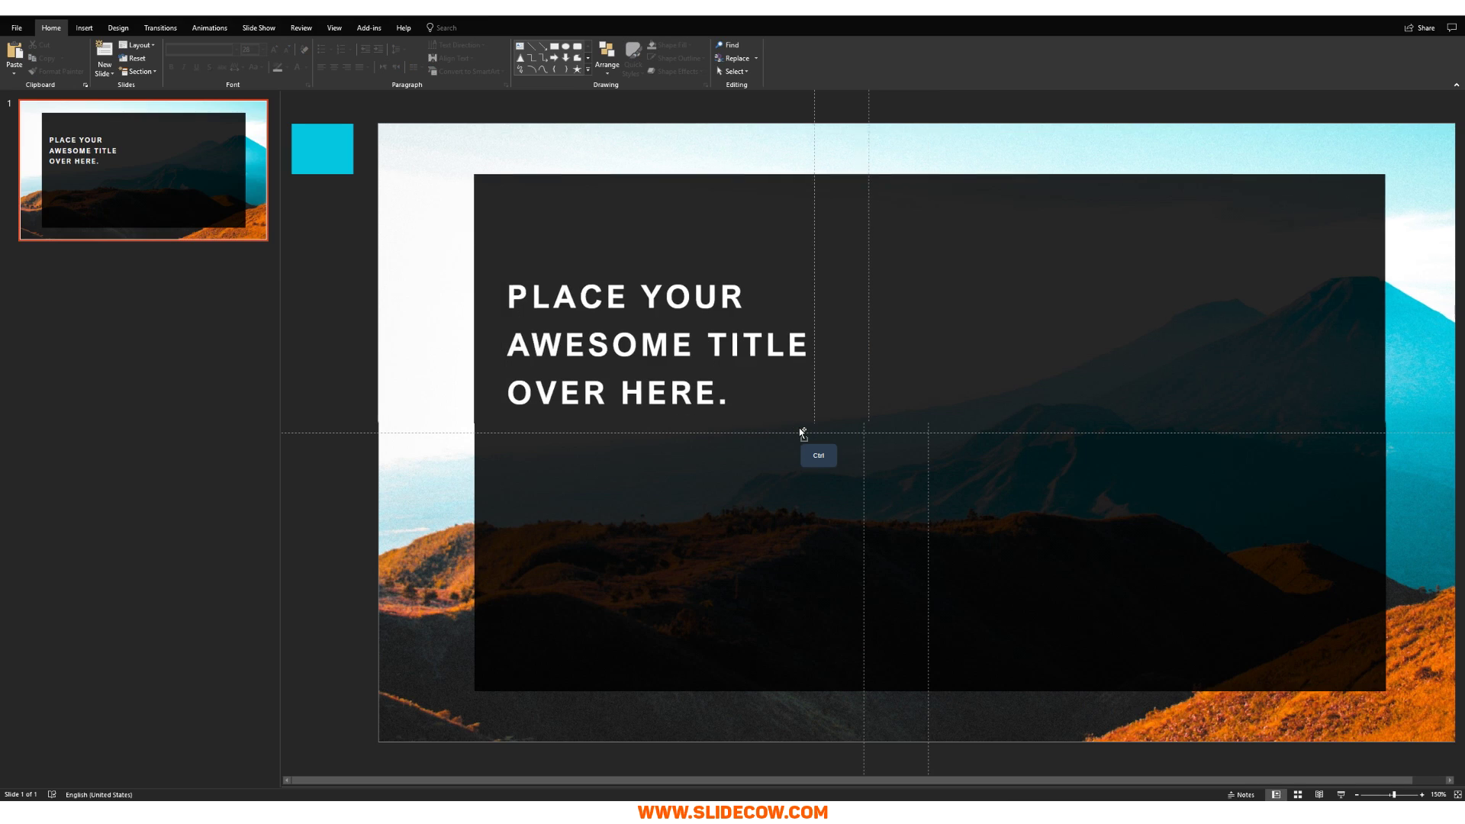
scroll(800, 427, "down", 3)
left_click(704, 365)
- Draw a thin rectangle bar just below the title
key("Escape")
key("Escape")
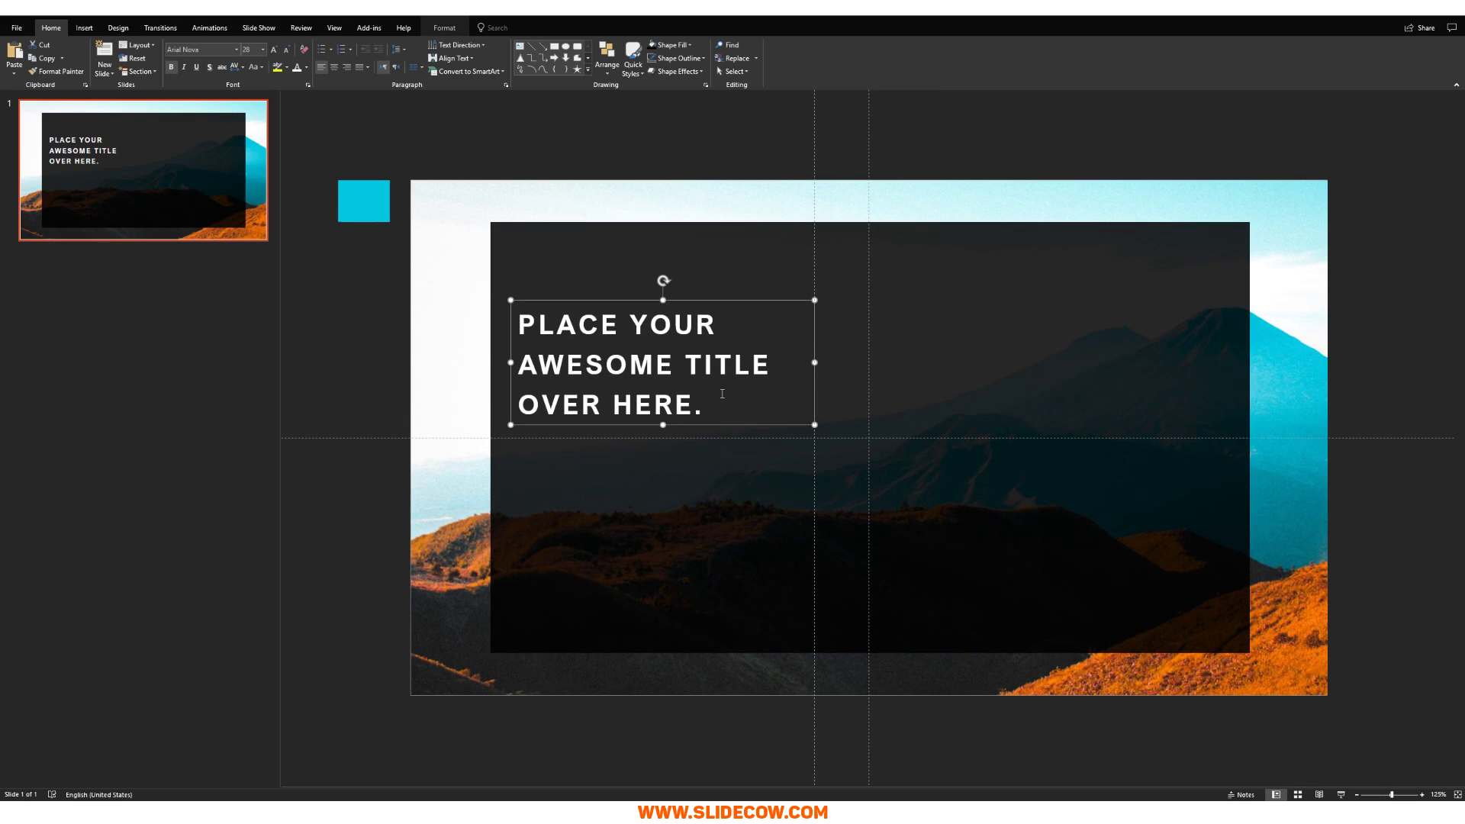
left_click(82, 29)
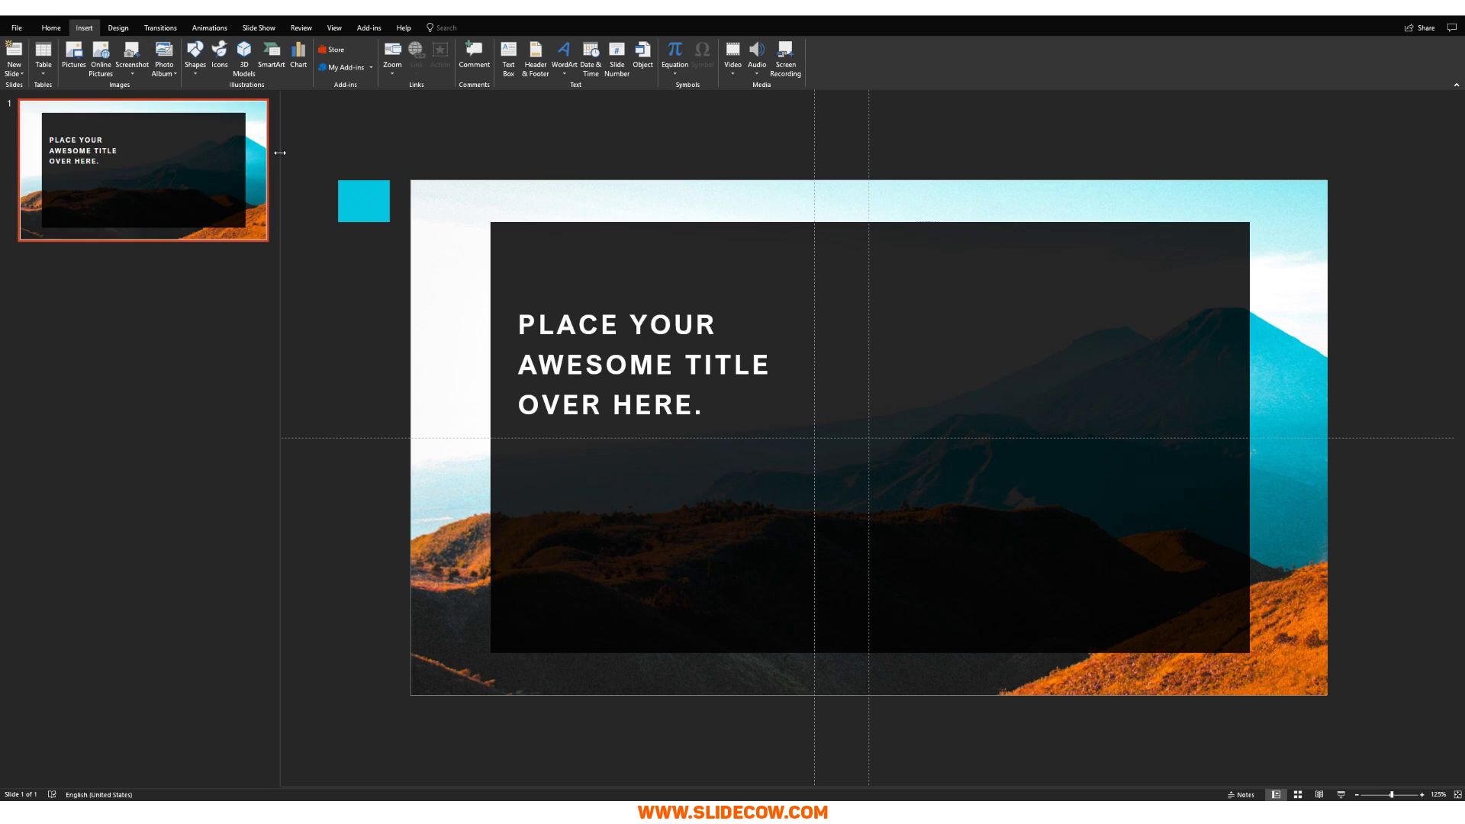
left_click(195, 55)
left_click(192, 158)
scroll(536, 448, "up", 5)
scroll(448, 429, "down", 4)
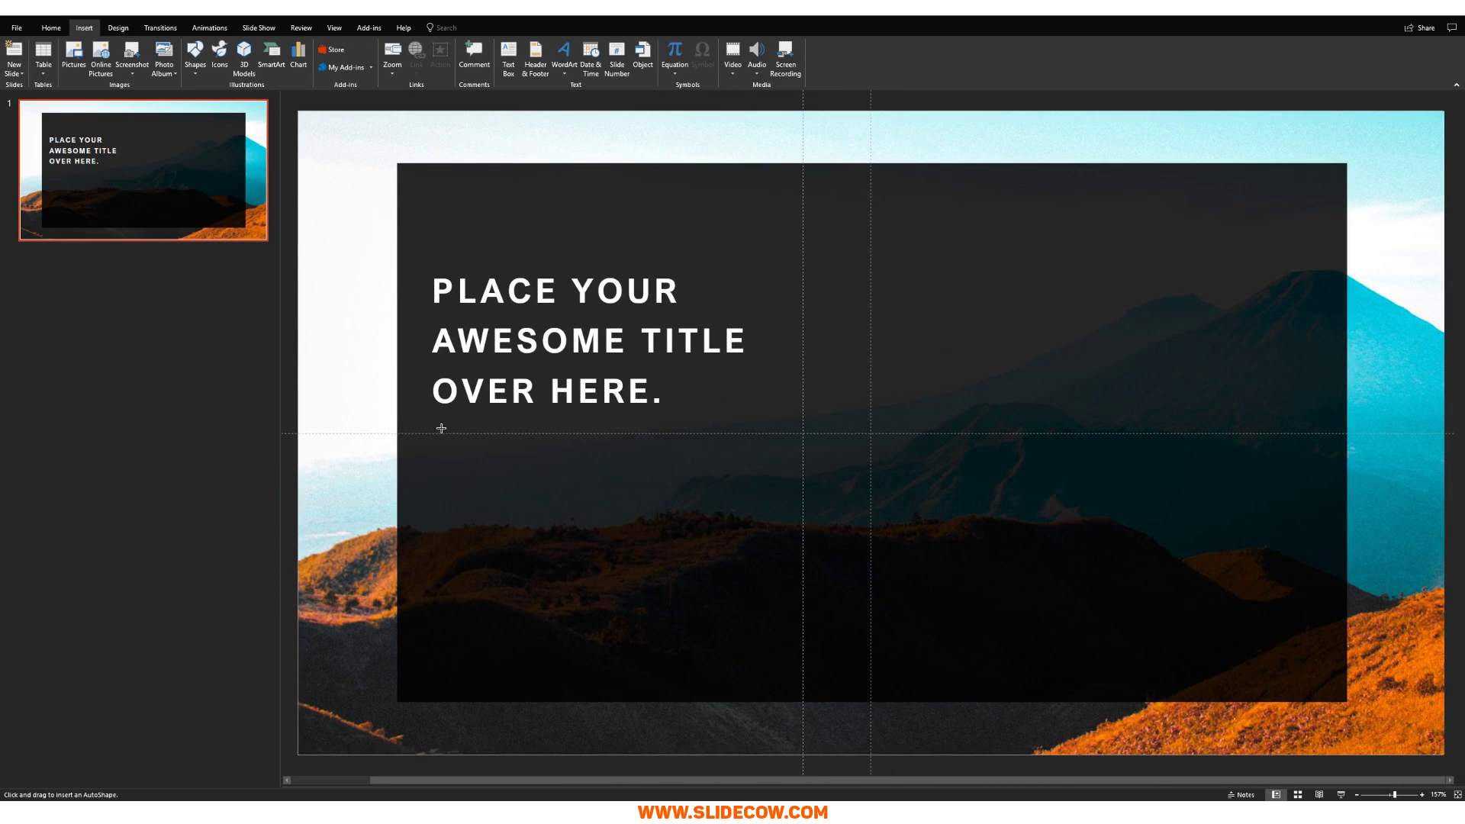
left_click_drag(434, 425, 548, 434)
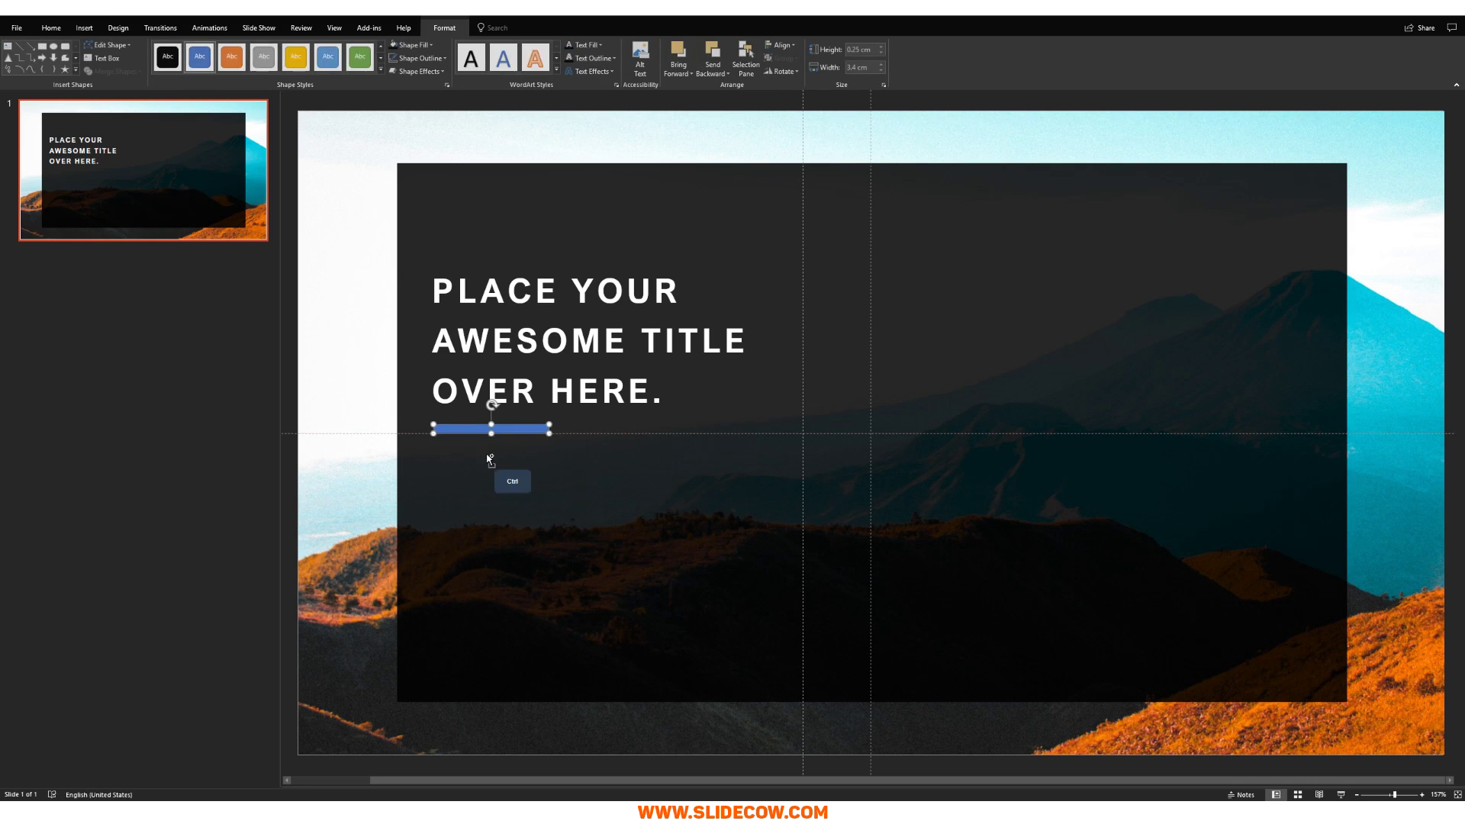
scroll(516, 446, "up", 5)
- Remove the bar's outline, make it thinner and nudge it up toward the title
left_click(423, 59)
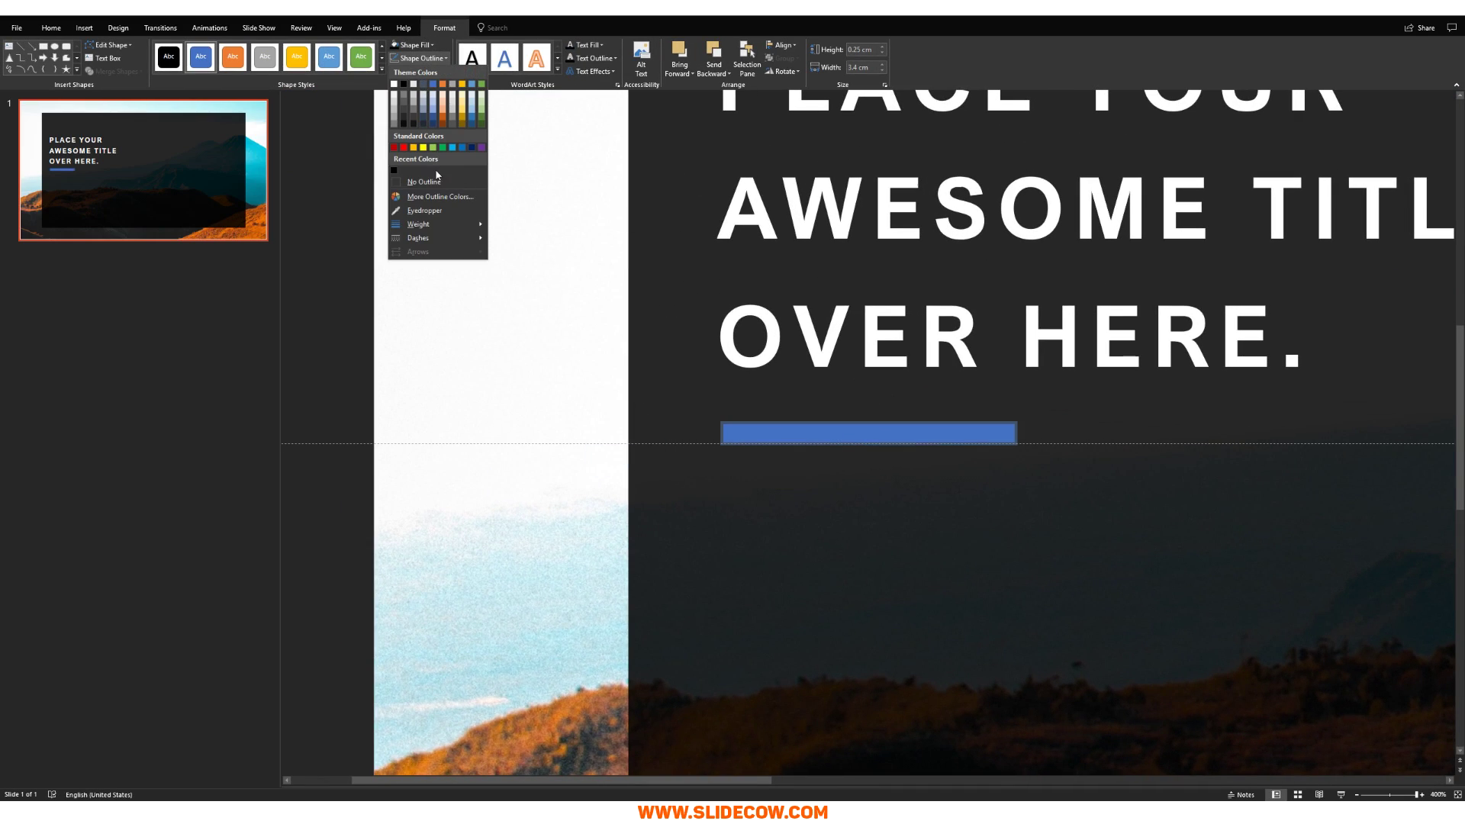
left_click(439, 184)
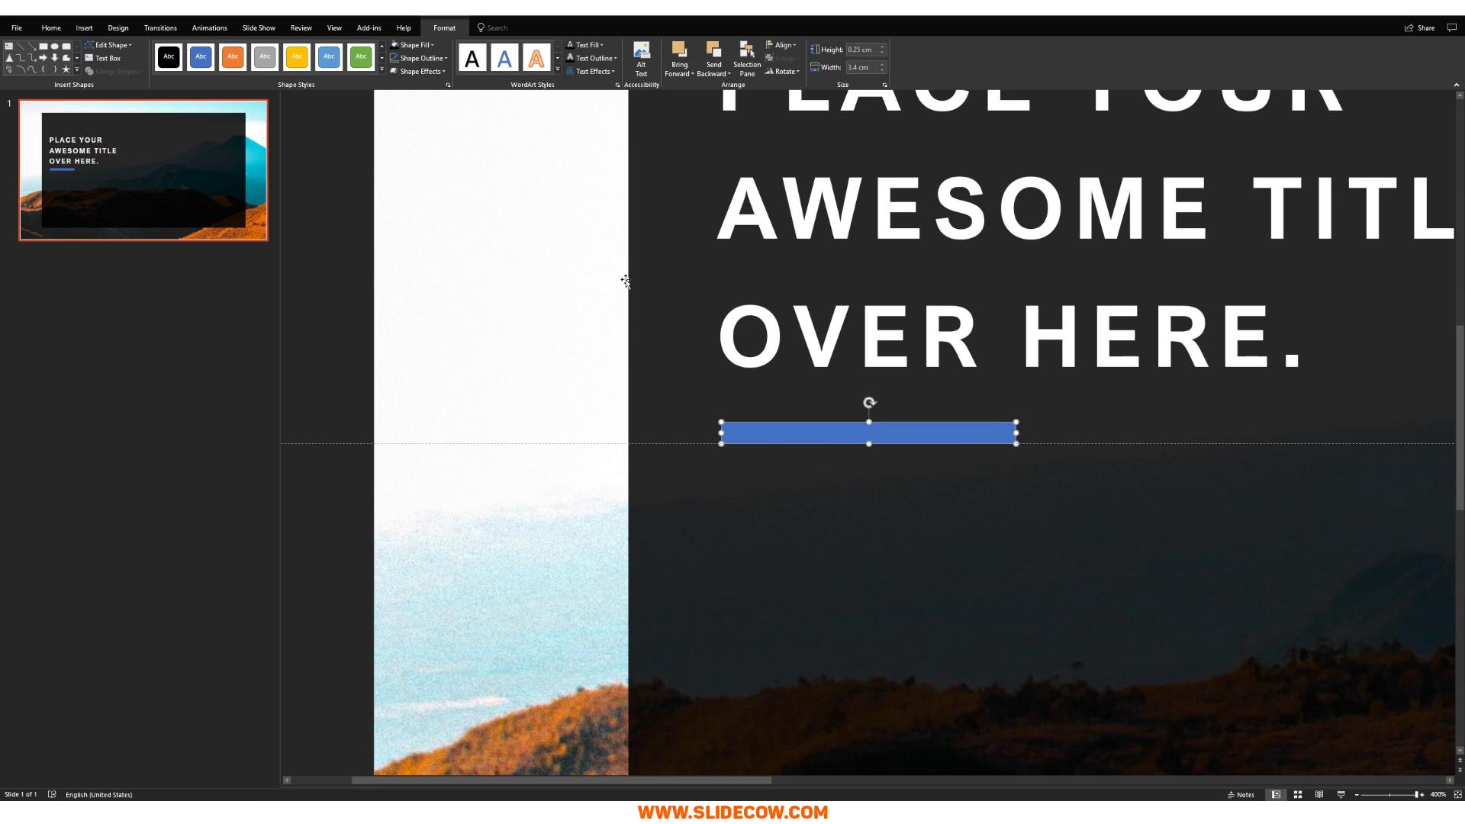
key("shift")
key("shift+Down")
key("shift+Down")
key("shift+Down")
key("shift+Down")
key("shift+Down")
key("shift+Down")
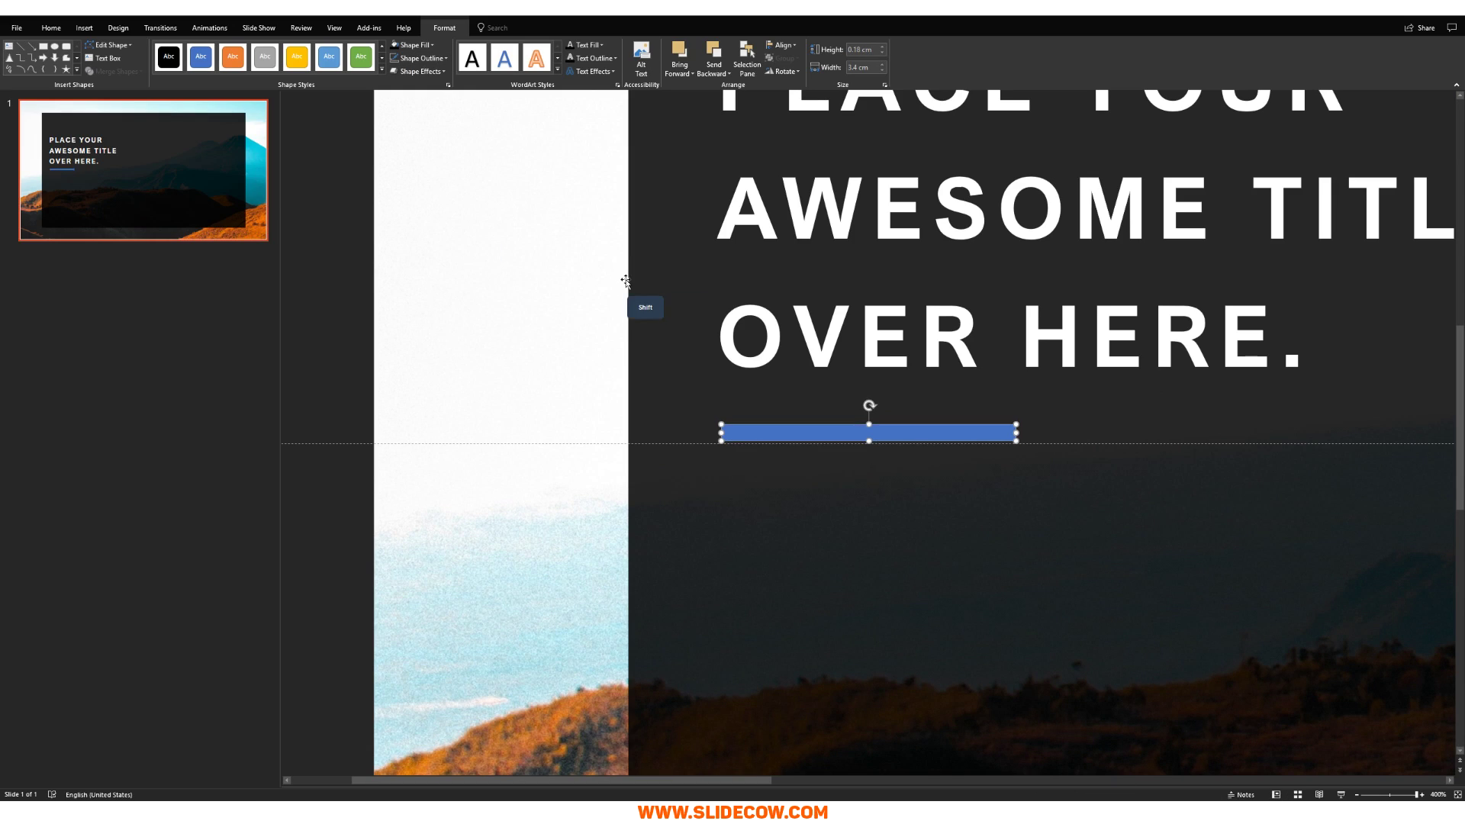
left_click(857, 337)
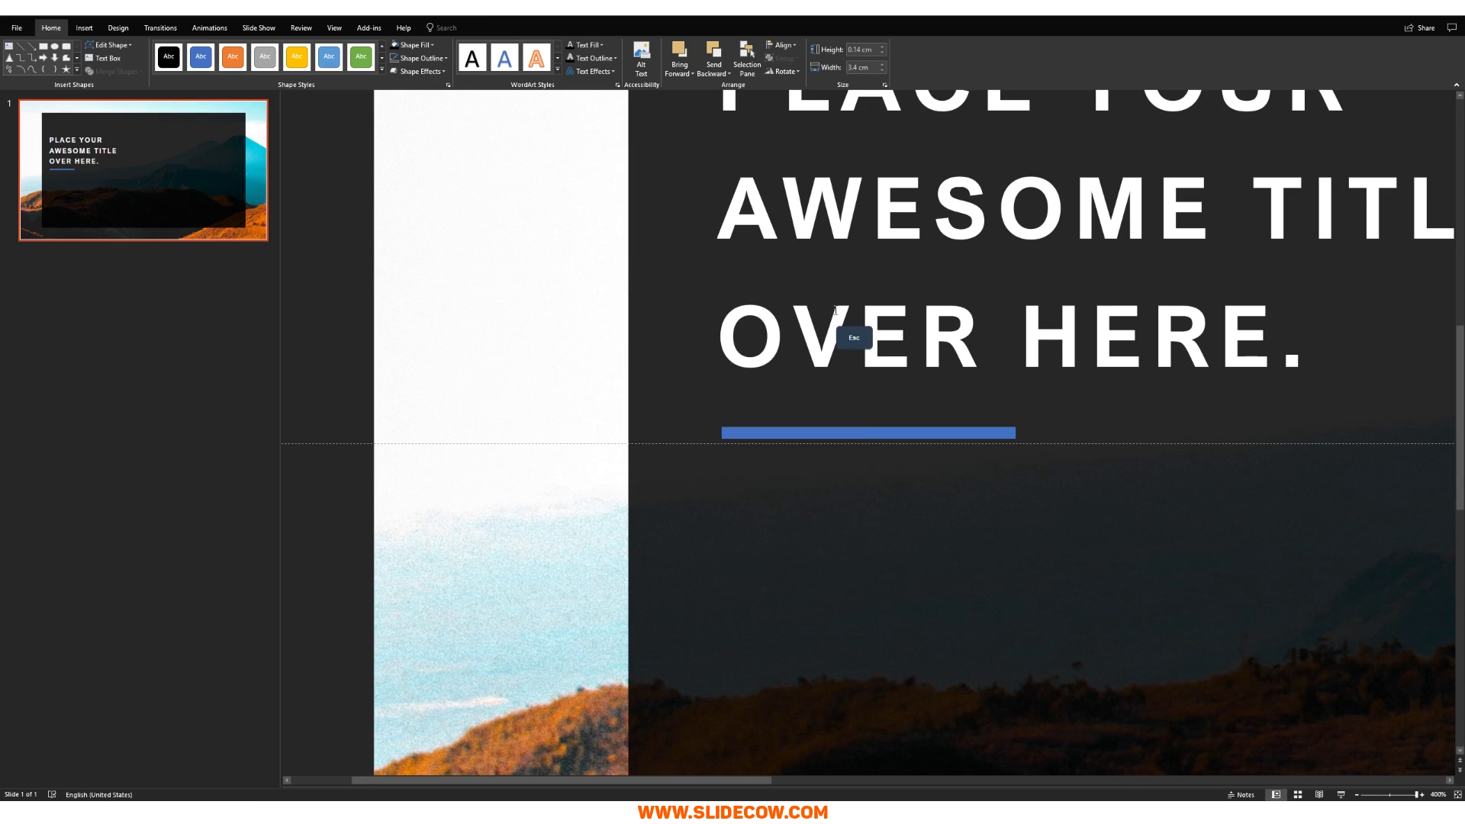
left_click(847, 432)
left_click(847, 433)
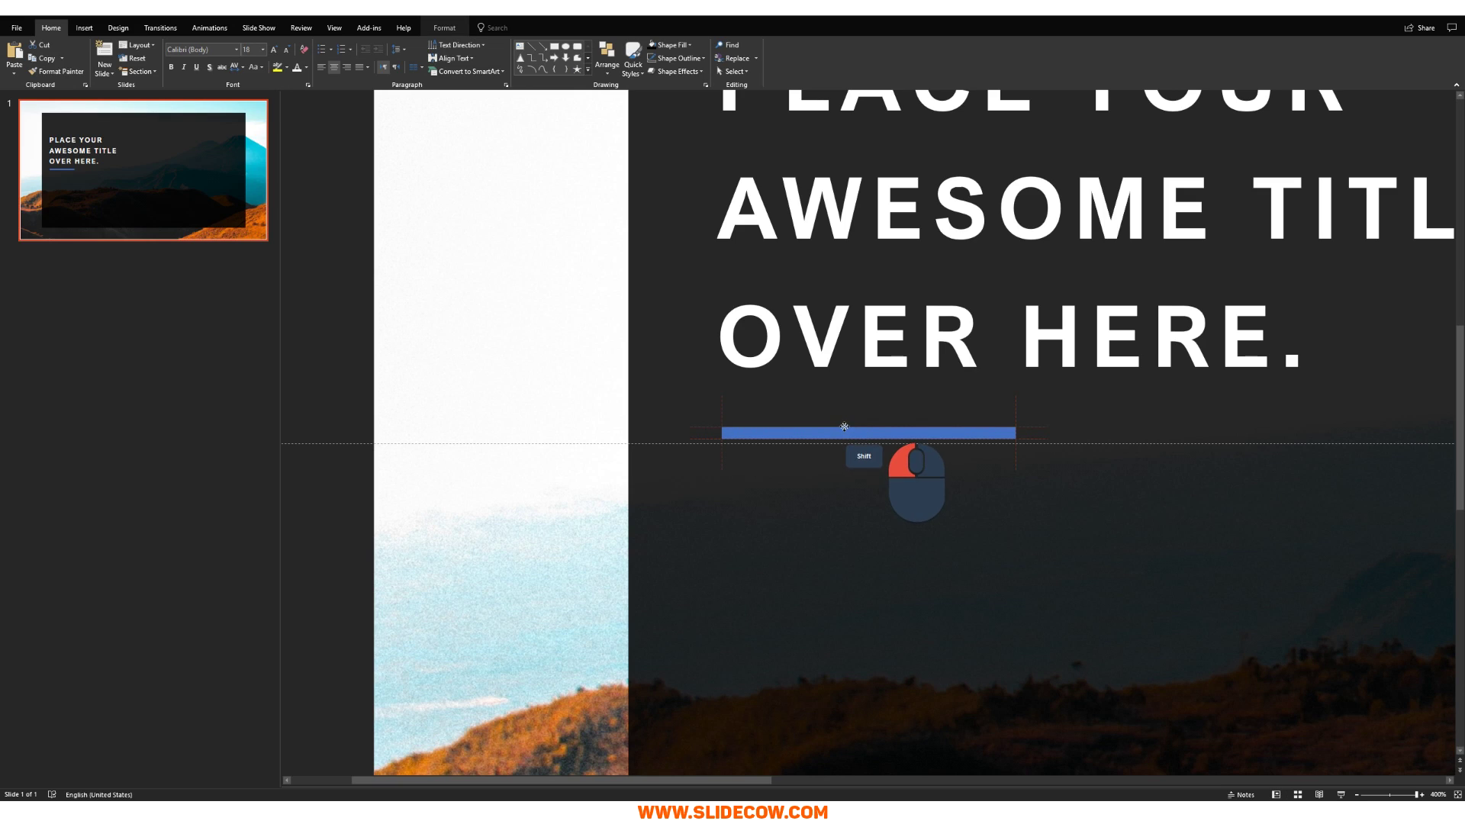
key("ctrl+Up")
key("ctrl+Up")
key("ctrl+Up")
key("ctrl+Up")
- Copy the cyan square's formatting onto the bar with Format Painter
left_click(1458, 795)
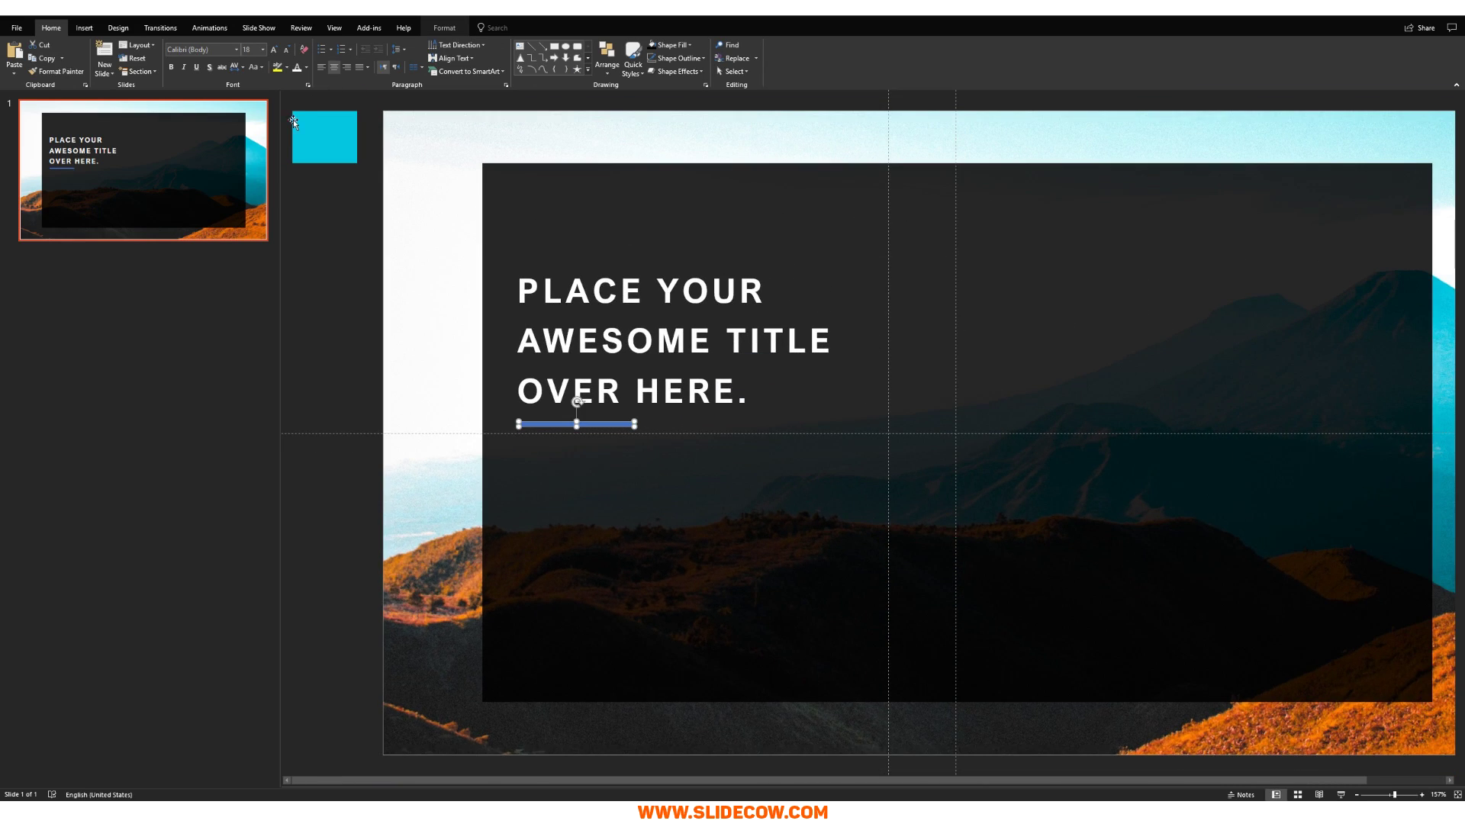
left_click(321, 138)
left_click(61, 71)
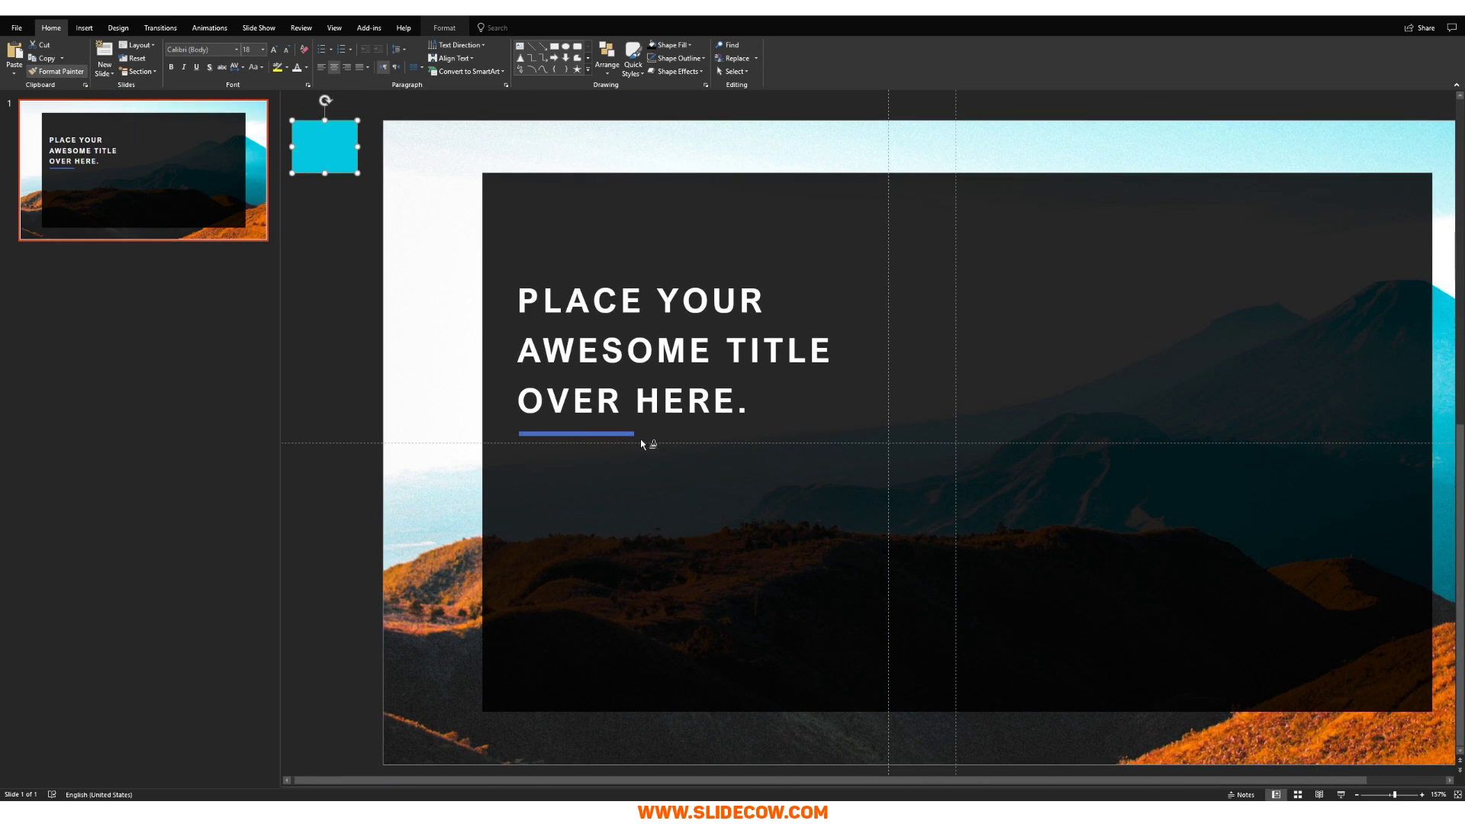
left_click(584, 432)
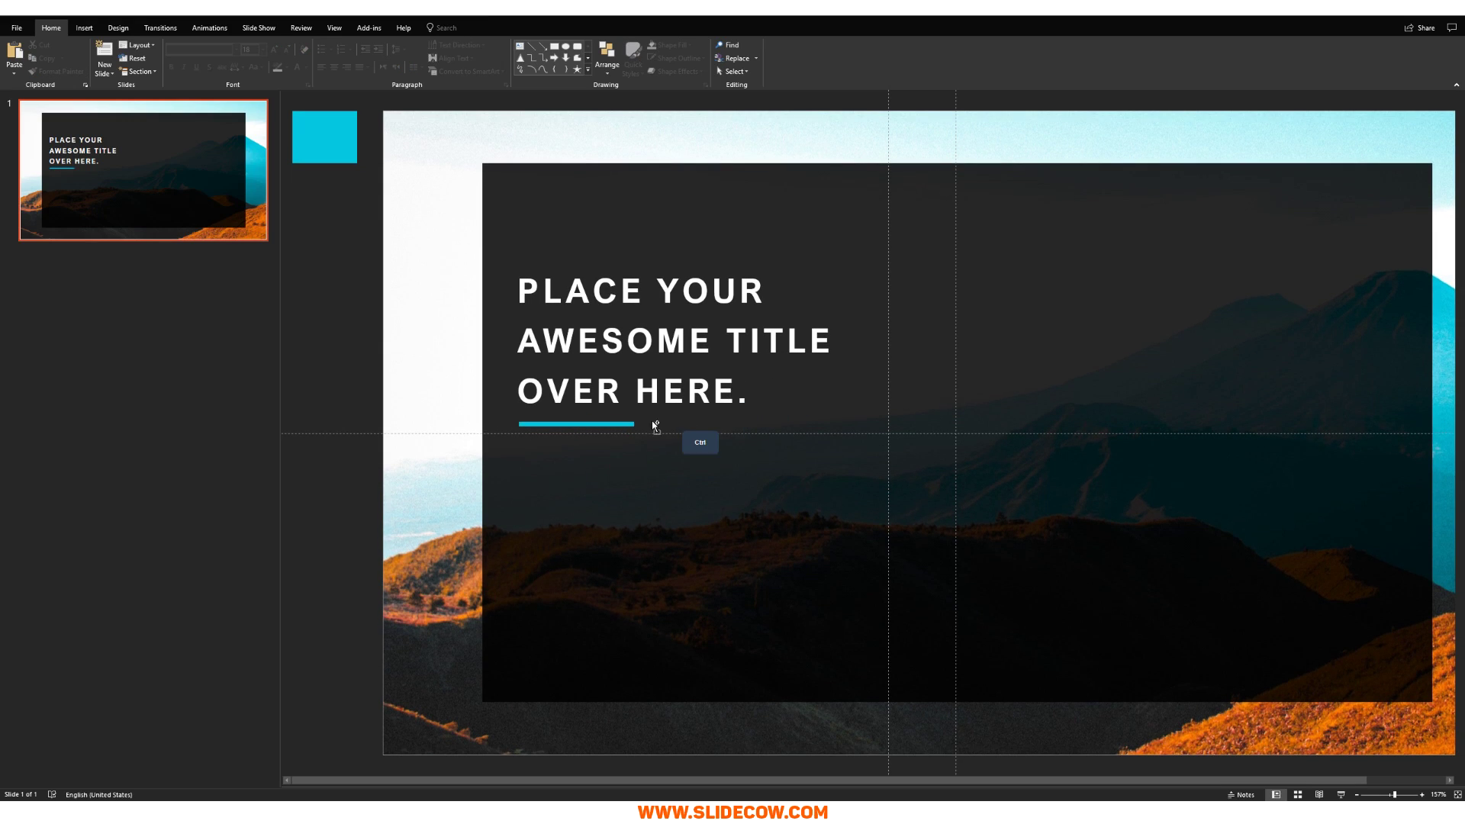
- Move the cyan bar down onto the guide line
scroll(657, 428, "up", 4)
left_click(421, 423)
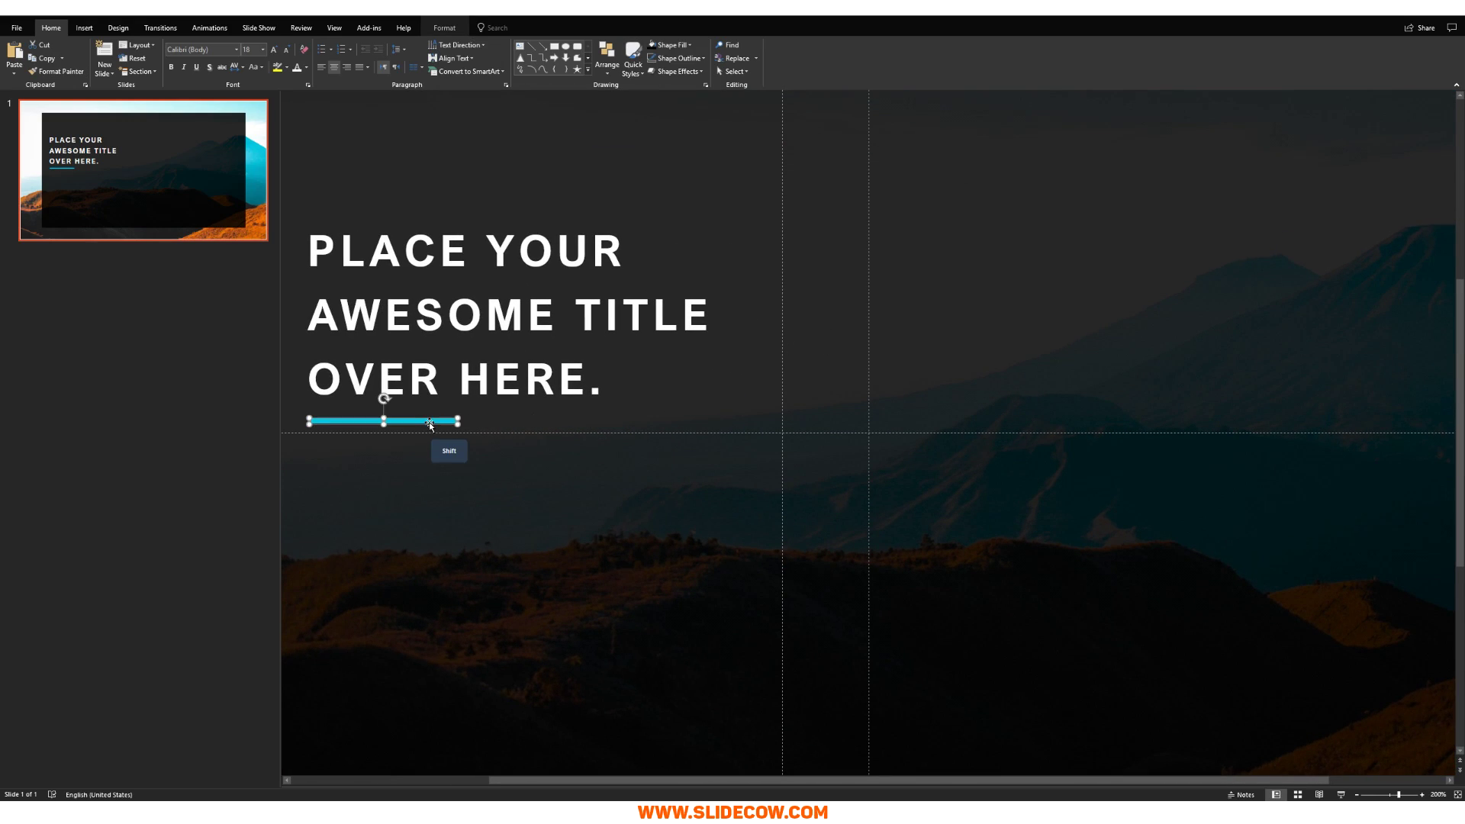
left_click_drag(421, 423, 422, 432)
scroll(684, 387, "down", 2)
scroll(684, 387, "down", 2)
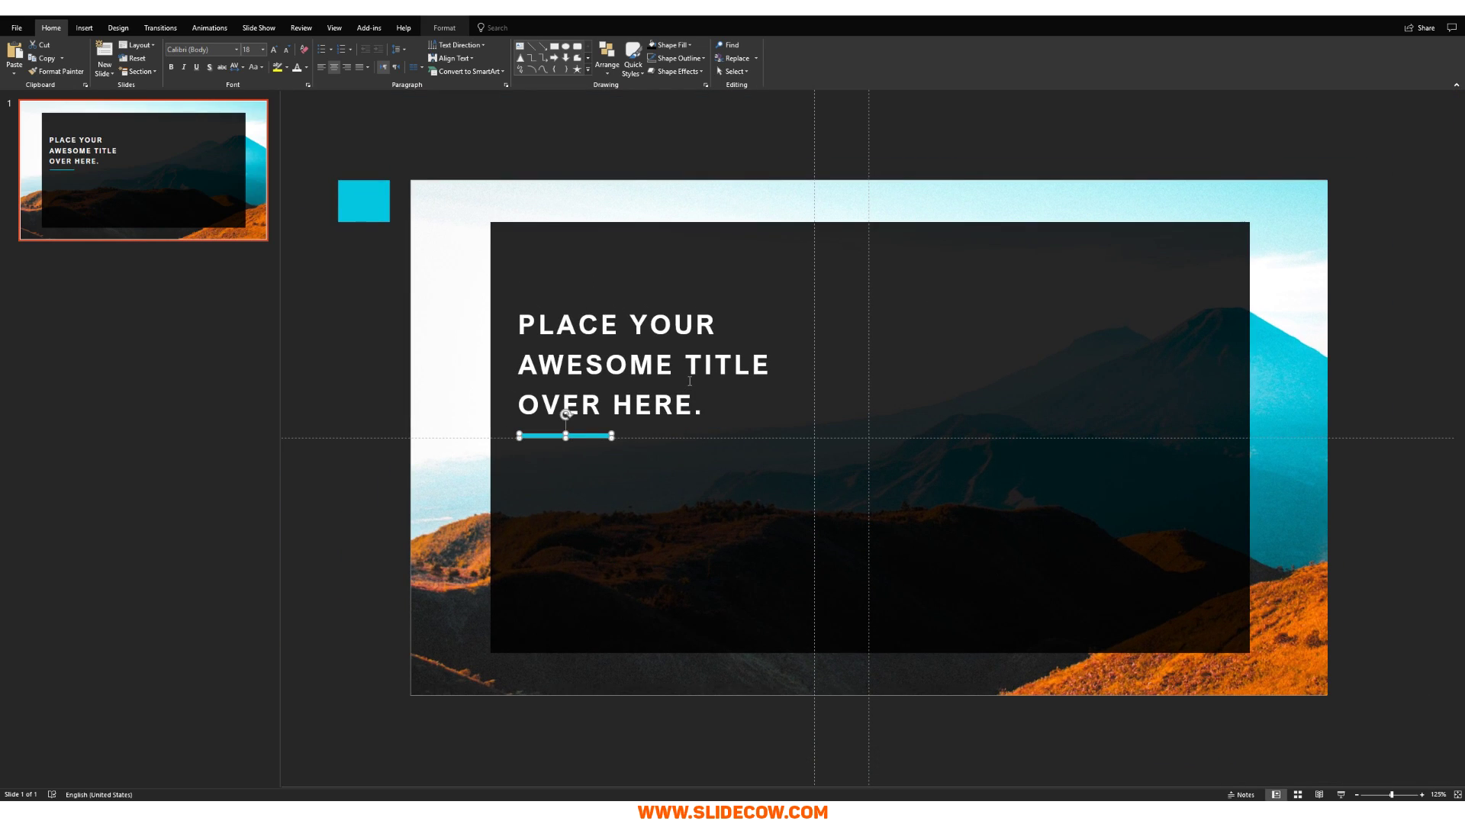
- Group the title with the bar, then shift the bar slightly lower within the group
left_click(400, 298)
left_click_drag(347, 270, 863, 493)
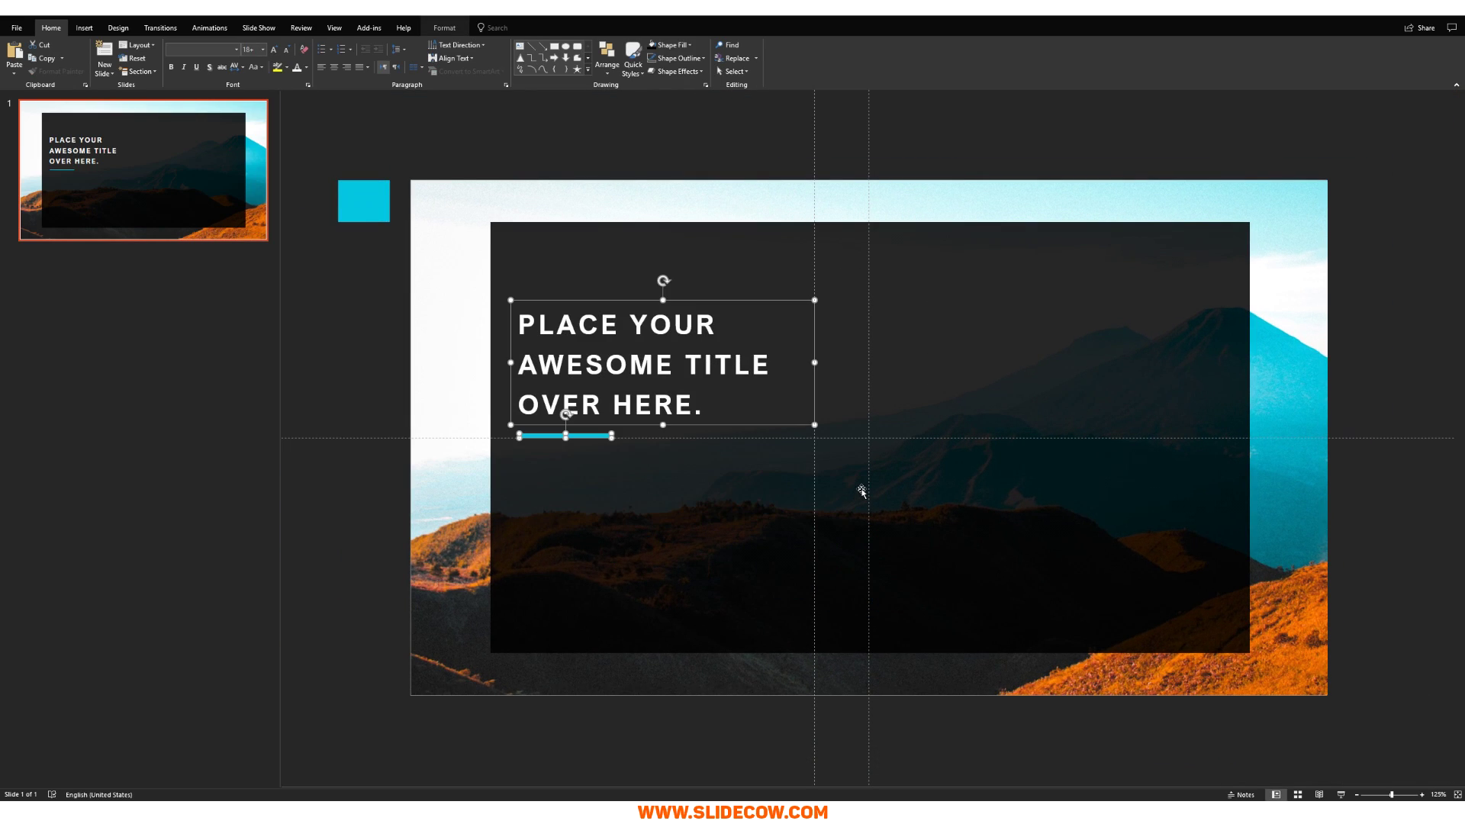
key("ctrl+g")
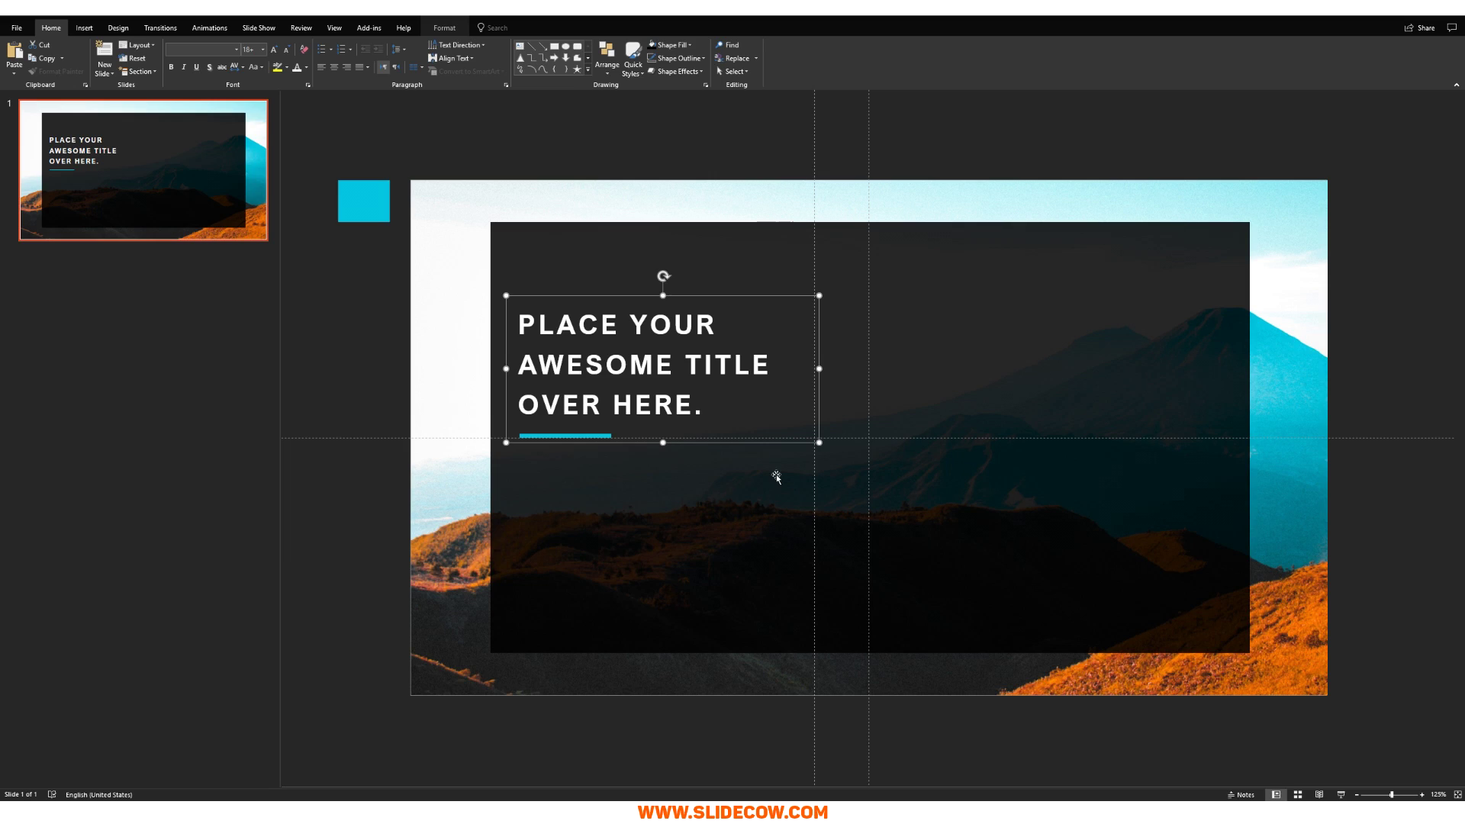
left_click(570, 435)
left_click_drag(570, 435, 575, 443)
key("Escape")
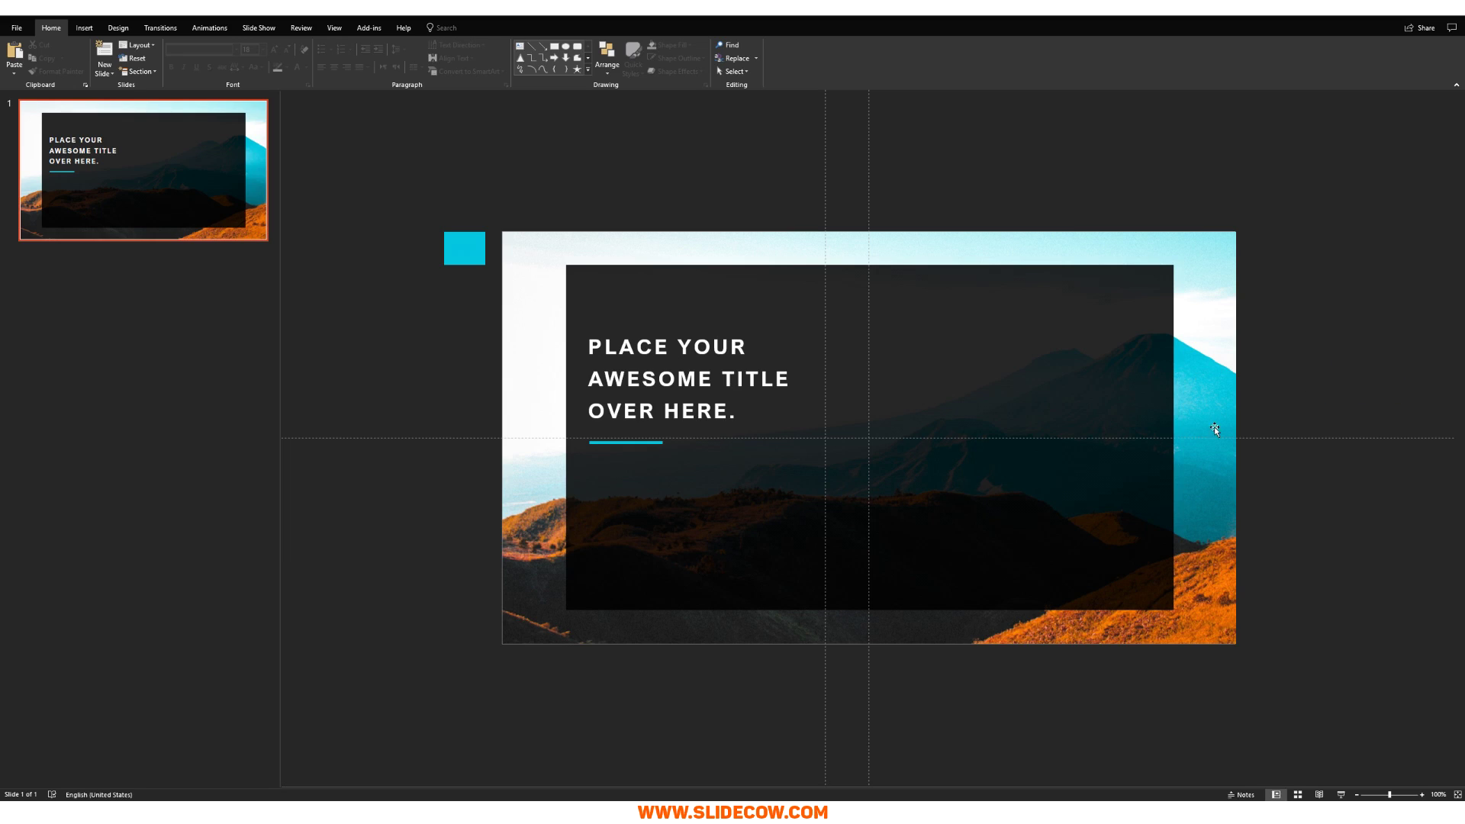
- Paste the four icons beside the slide and try an orange fill on the globe
key("ctrl+v")
left_click(353, 353)
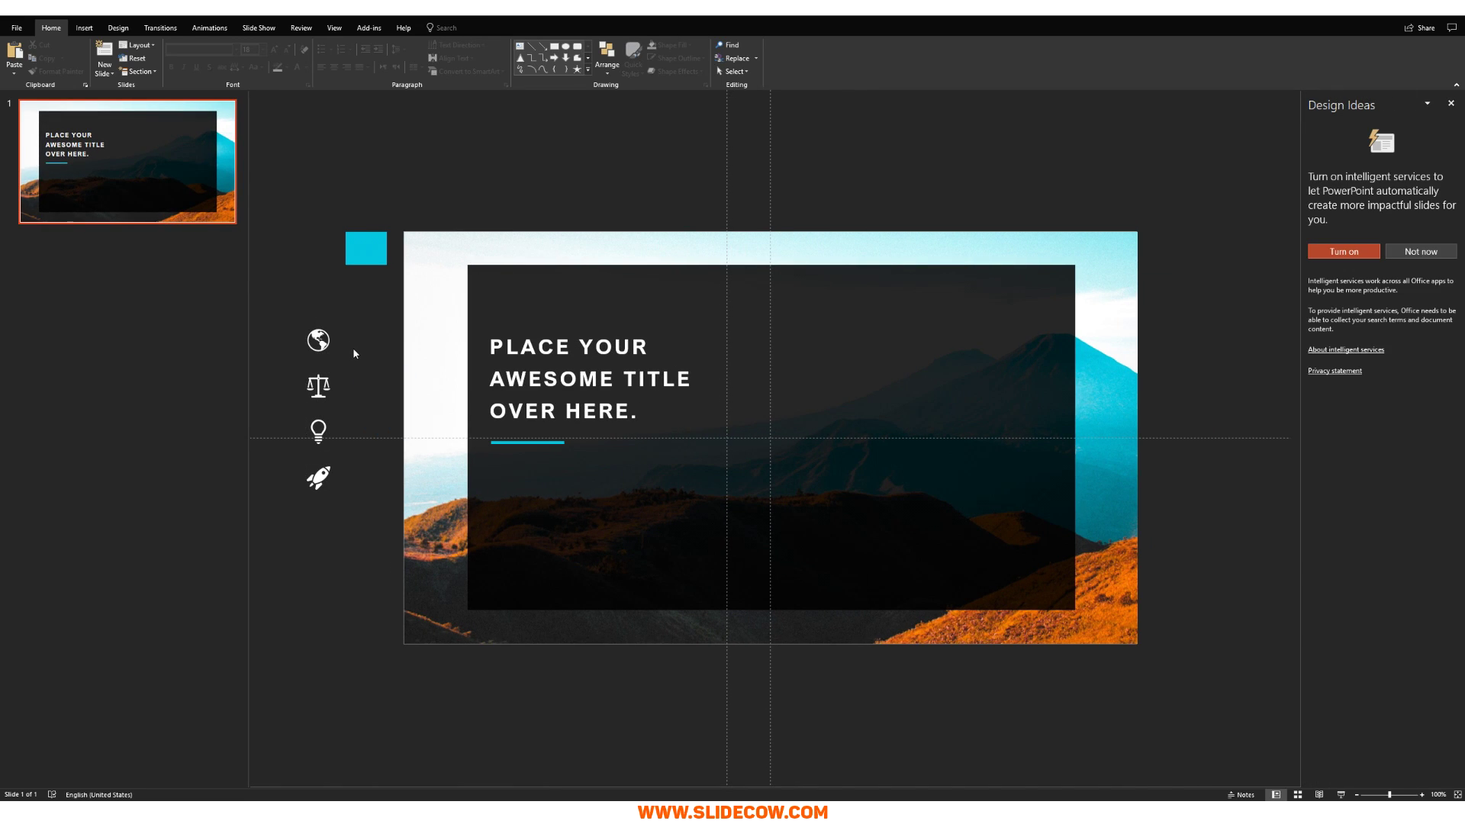
left_click(319, 340)
left_click(444, 28)
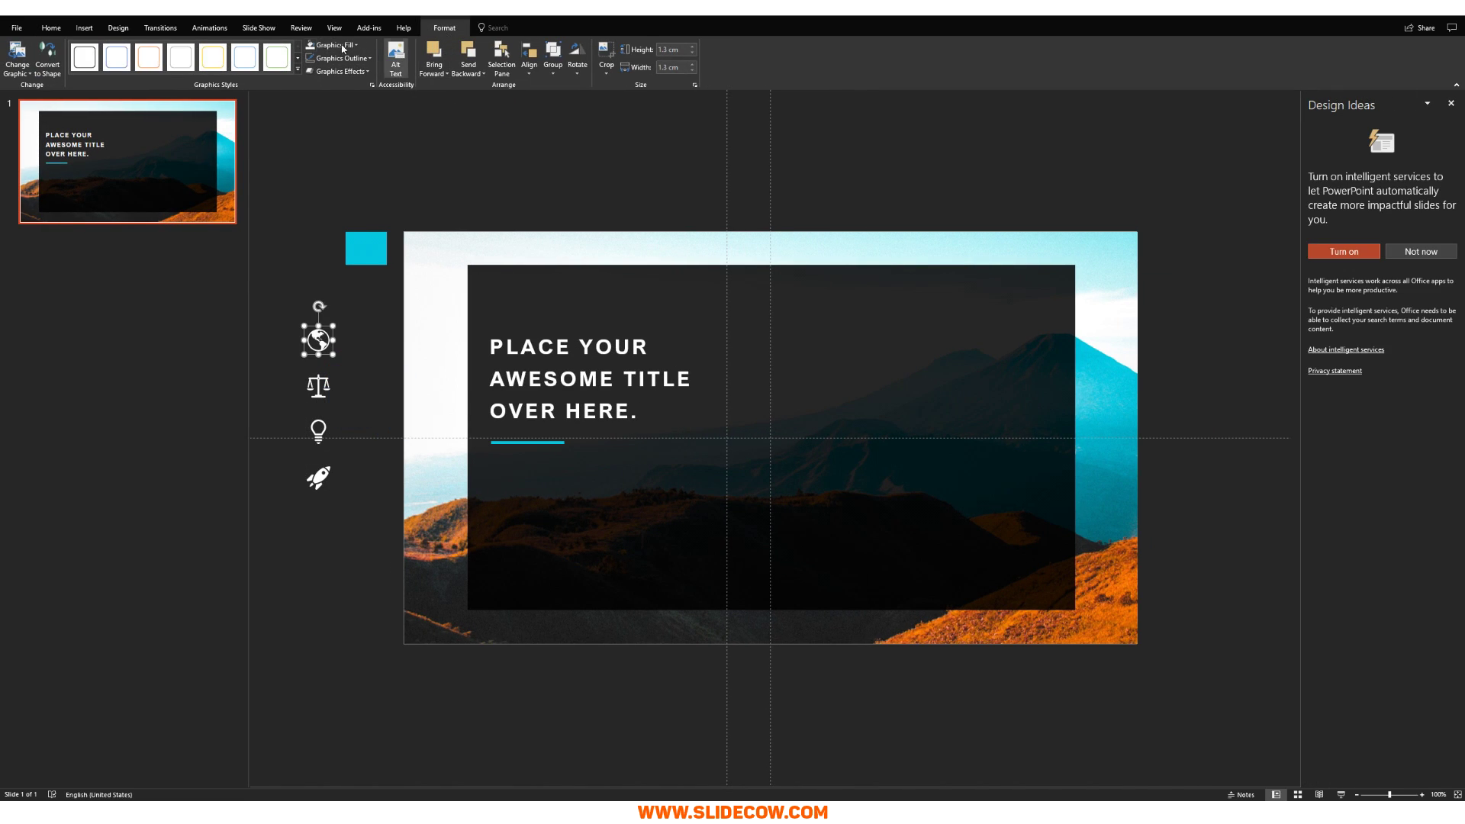
left_click(334, 46)
left_click(359, 70)
- Try an outline colour on the globe and undo the accidental stretch, leaving the four icons in place
left_click(341, 58)
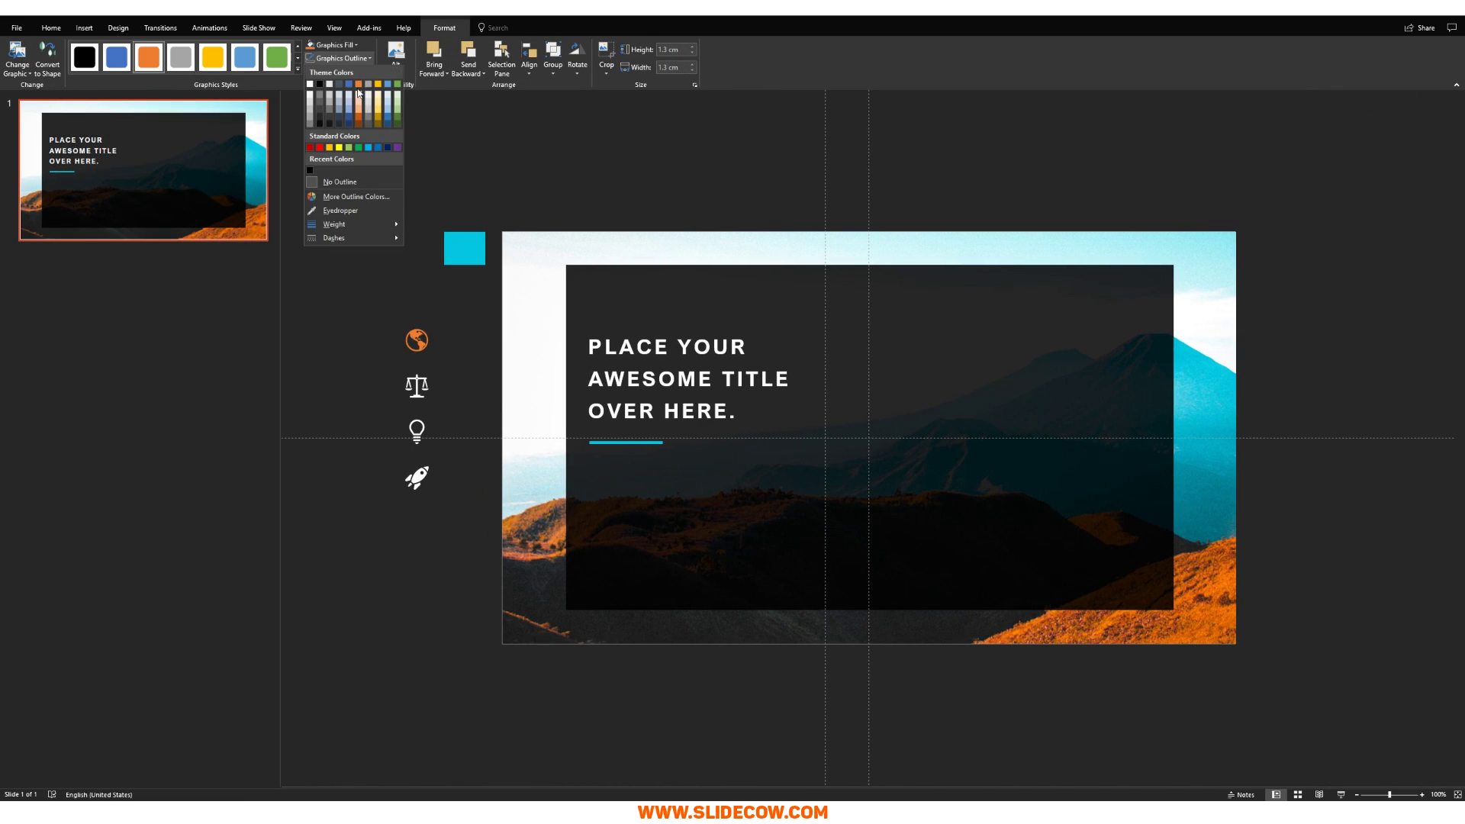
left_click(380, 85)
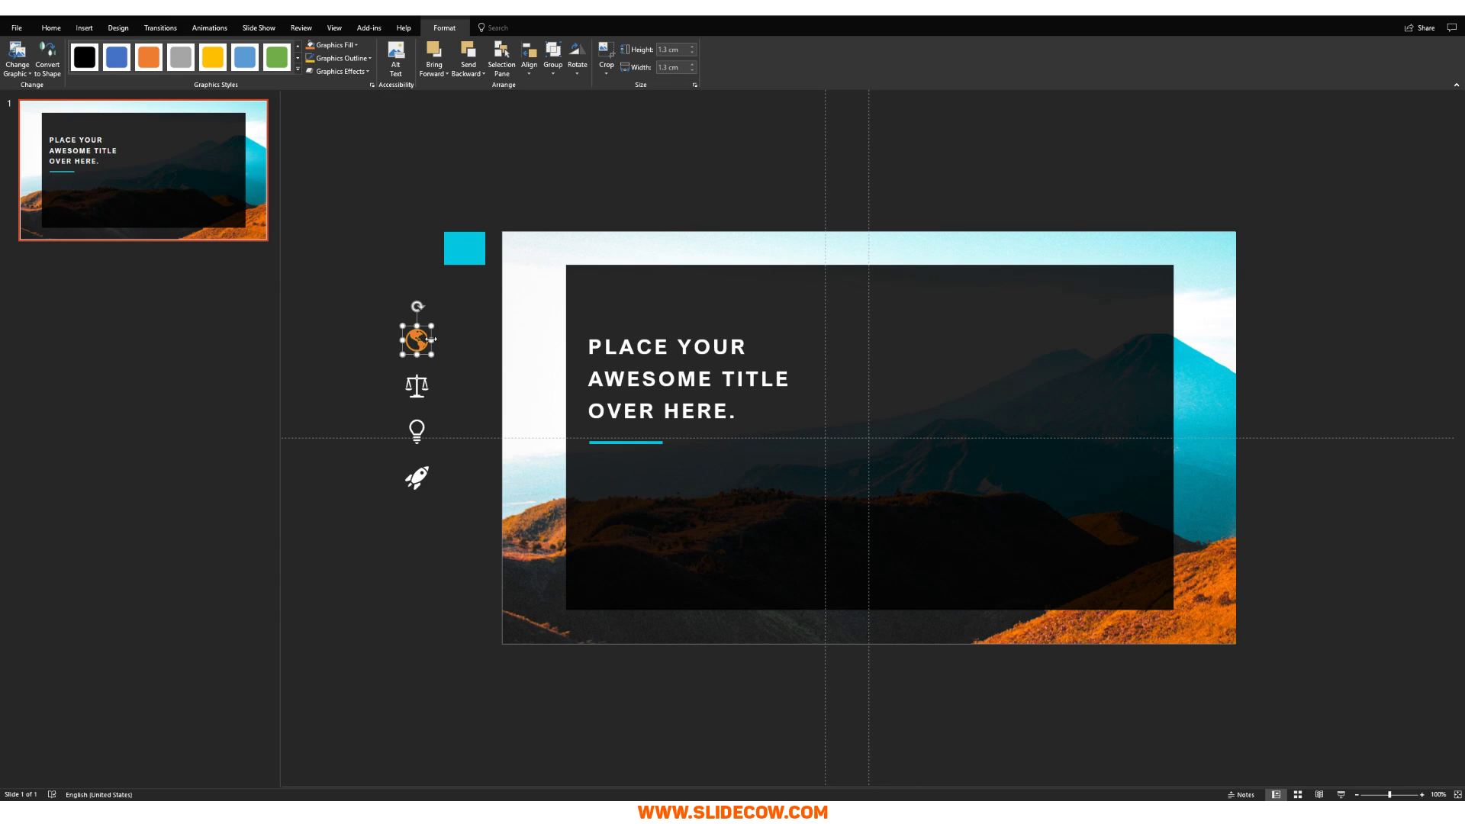
left_click_drag(405, 341, 590, 303)
key("ctrl+z")
left_click(425, 300)
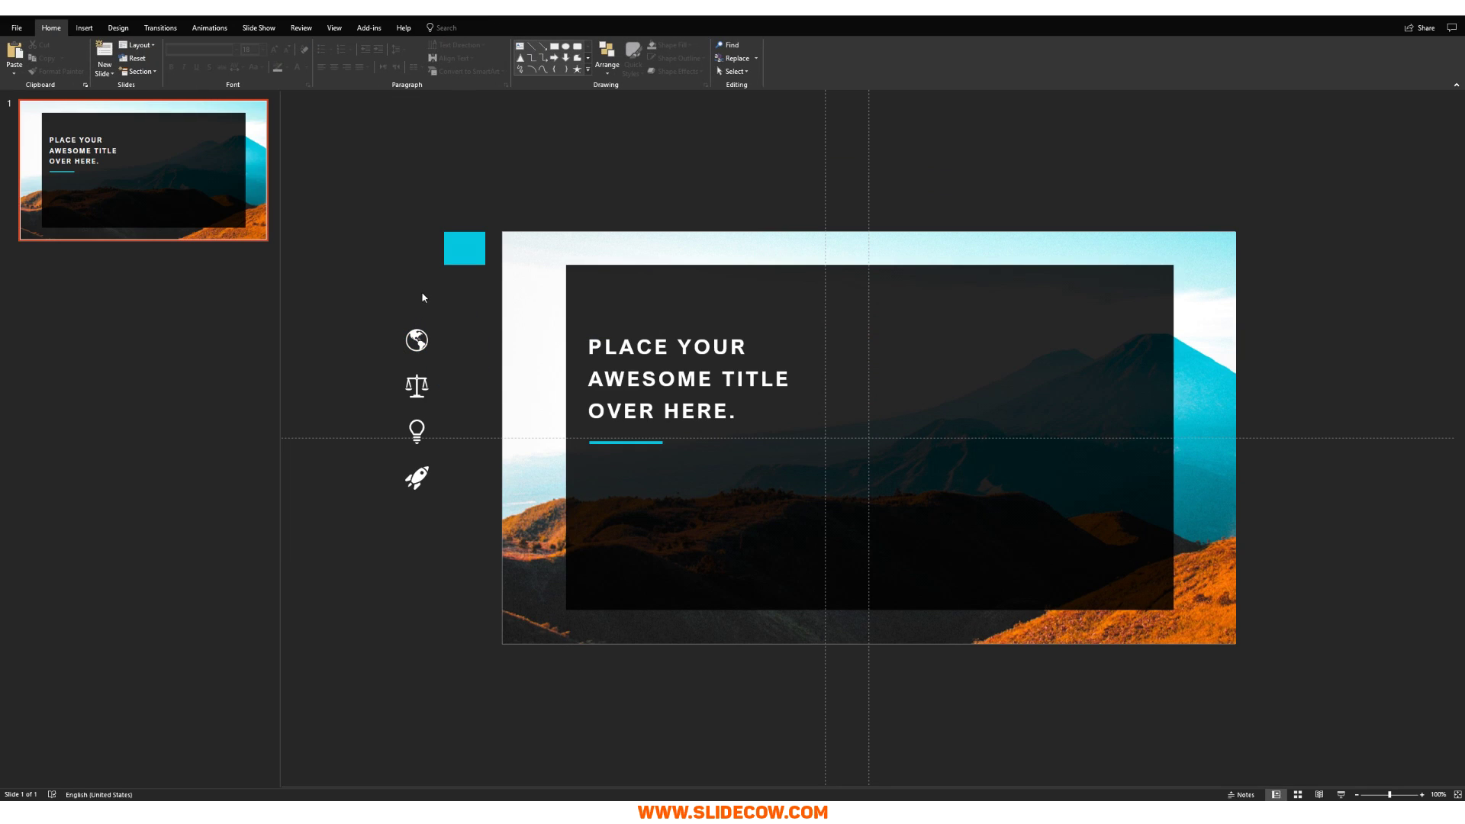
left_click(84, 28)
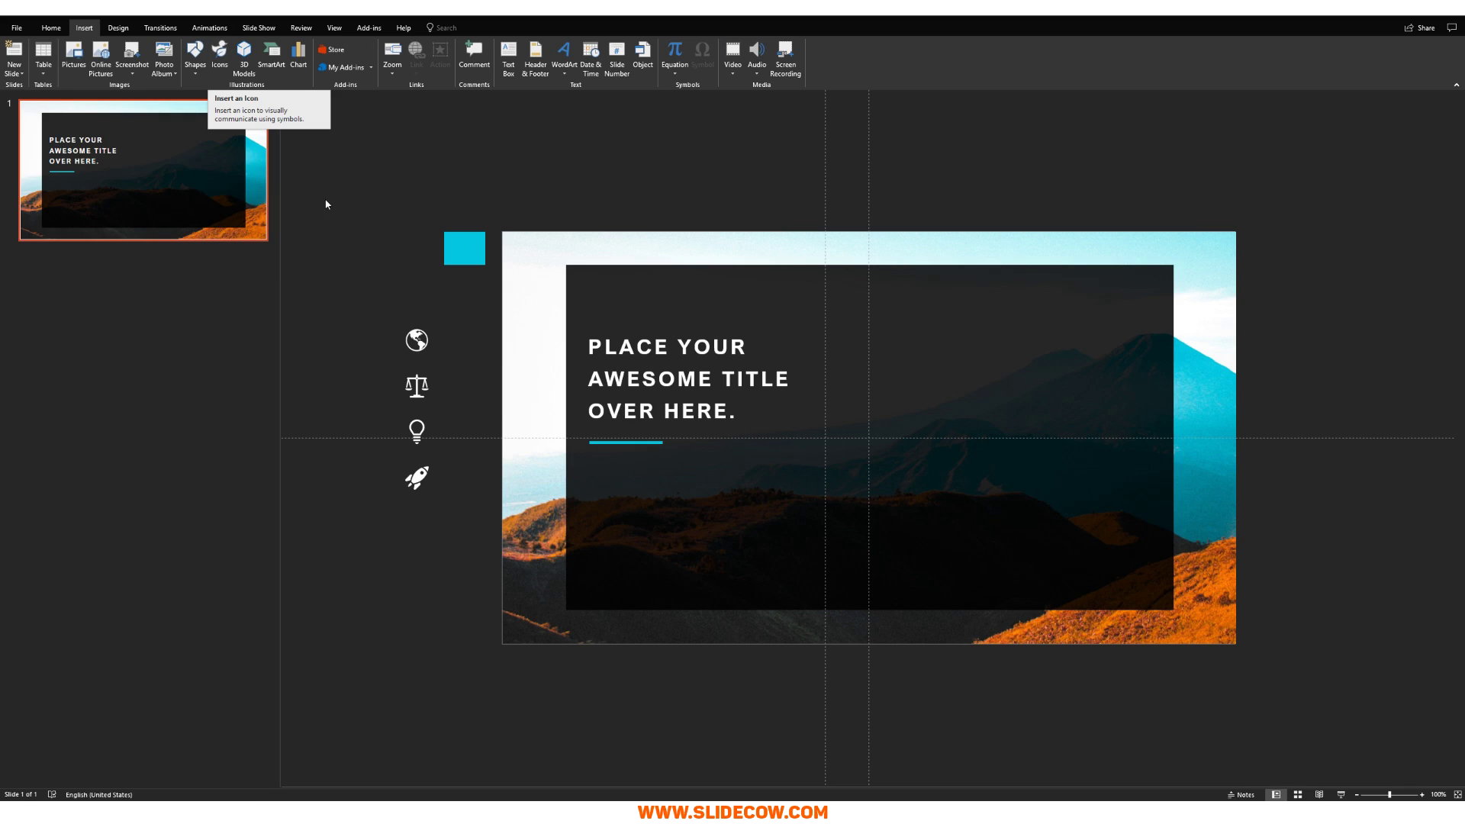
left_click(420, 343)
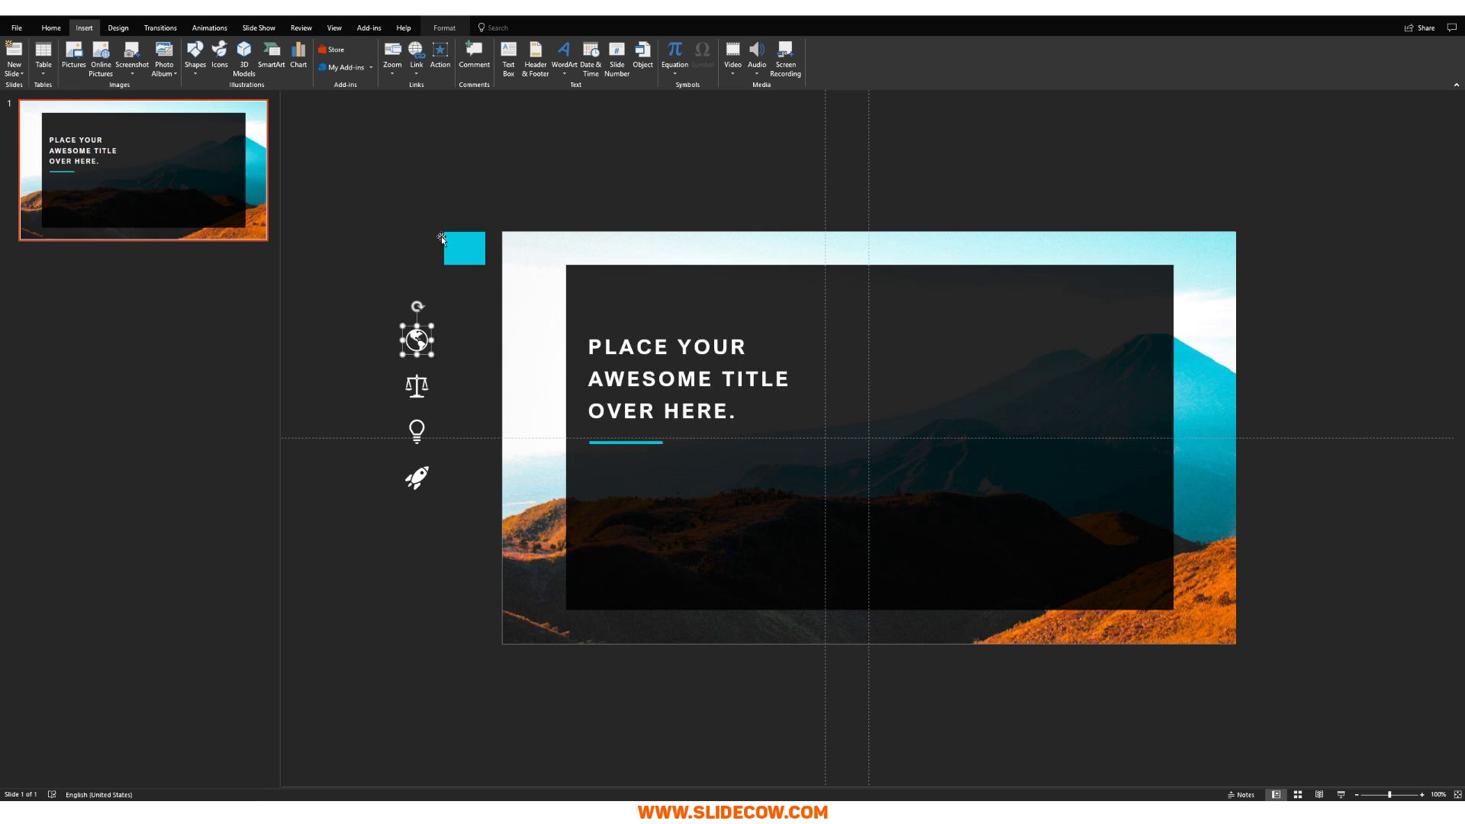
left_click_drag(357, 302, 494, 550)
left_click(451, 557)
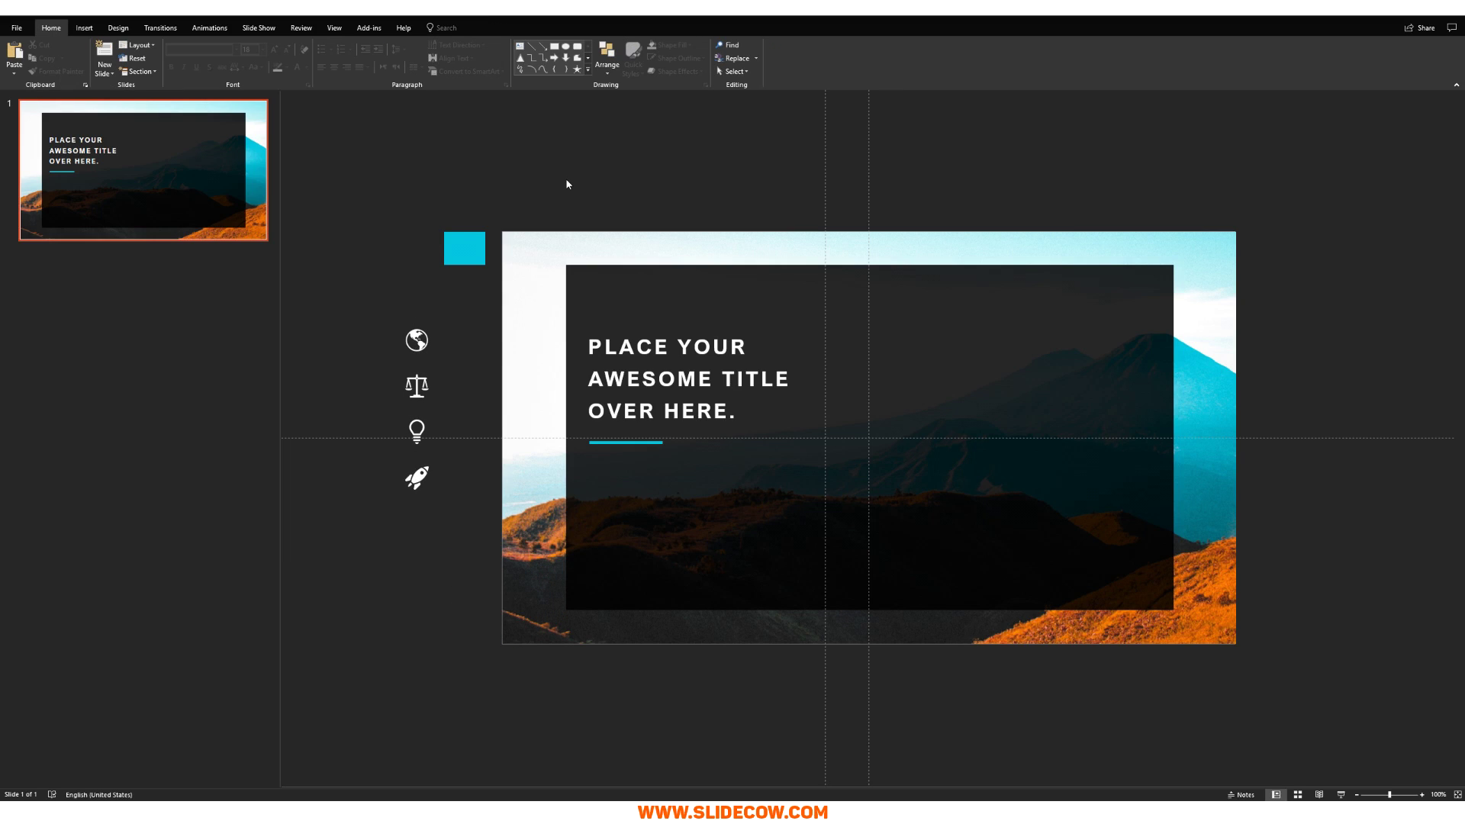
- Add a text box right of the title filled with quick-brown-fox sample sentences
left_click(84, 28)
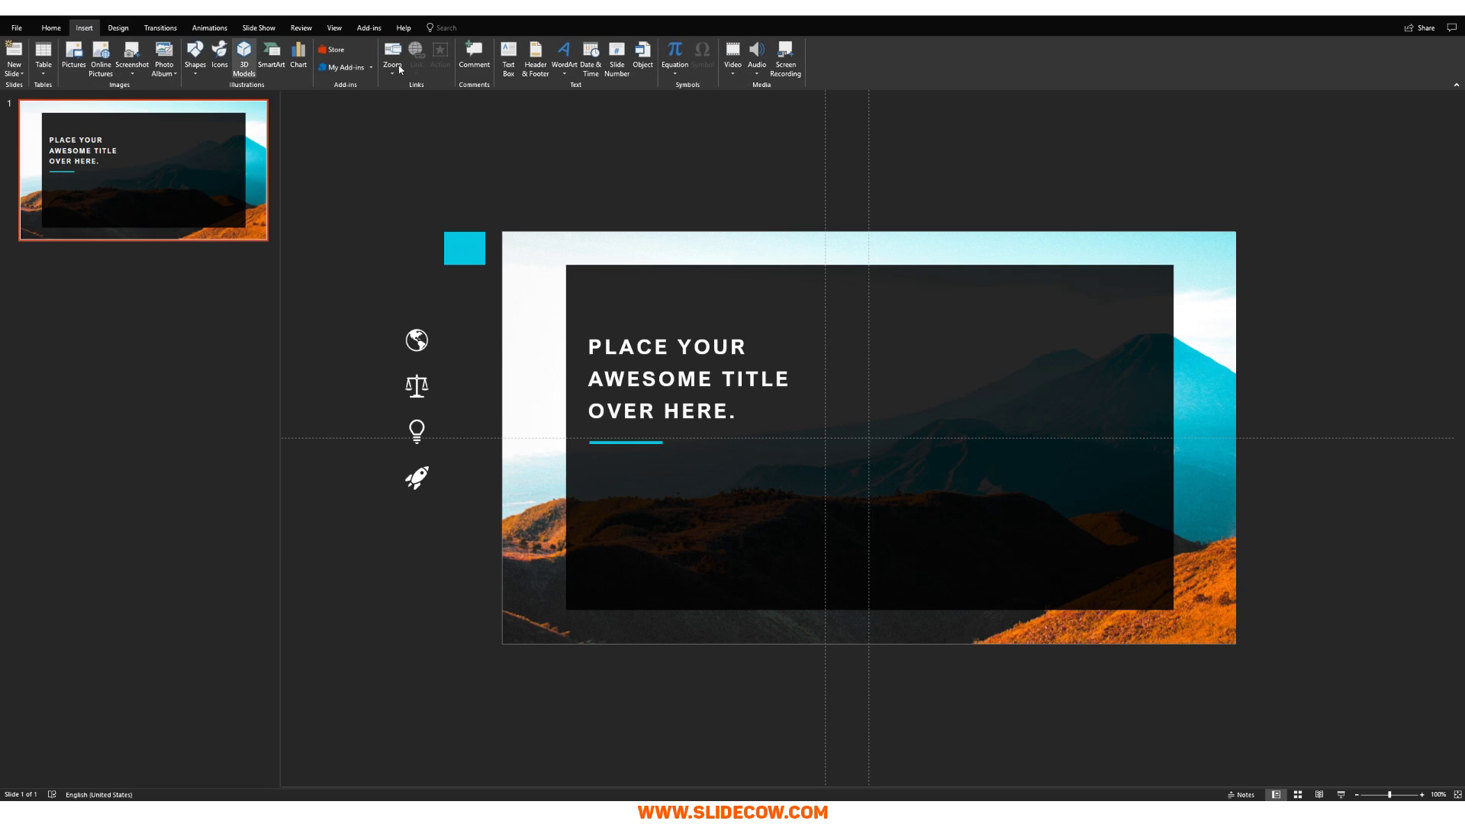
left_click(508, 58)
left_click_drag(849, 322, 1034, 374)
scroll(974, 379, "up", 5)
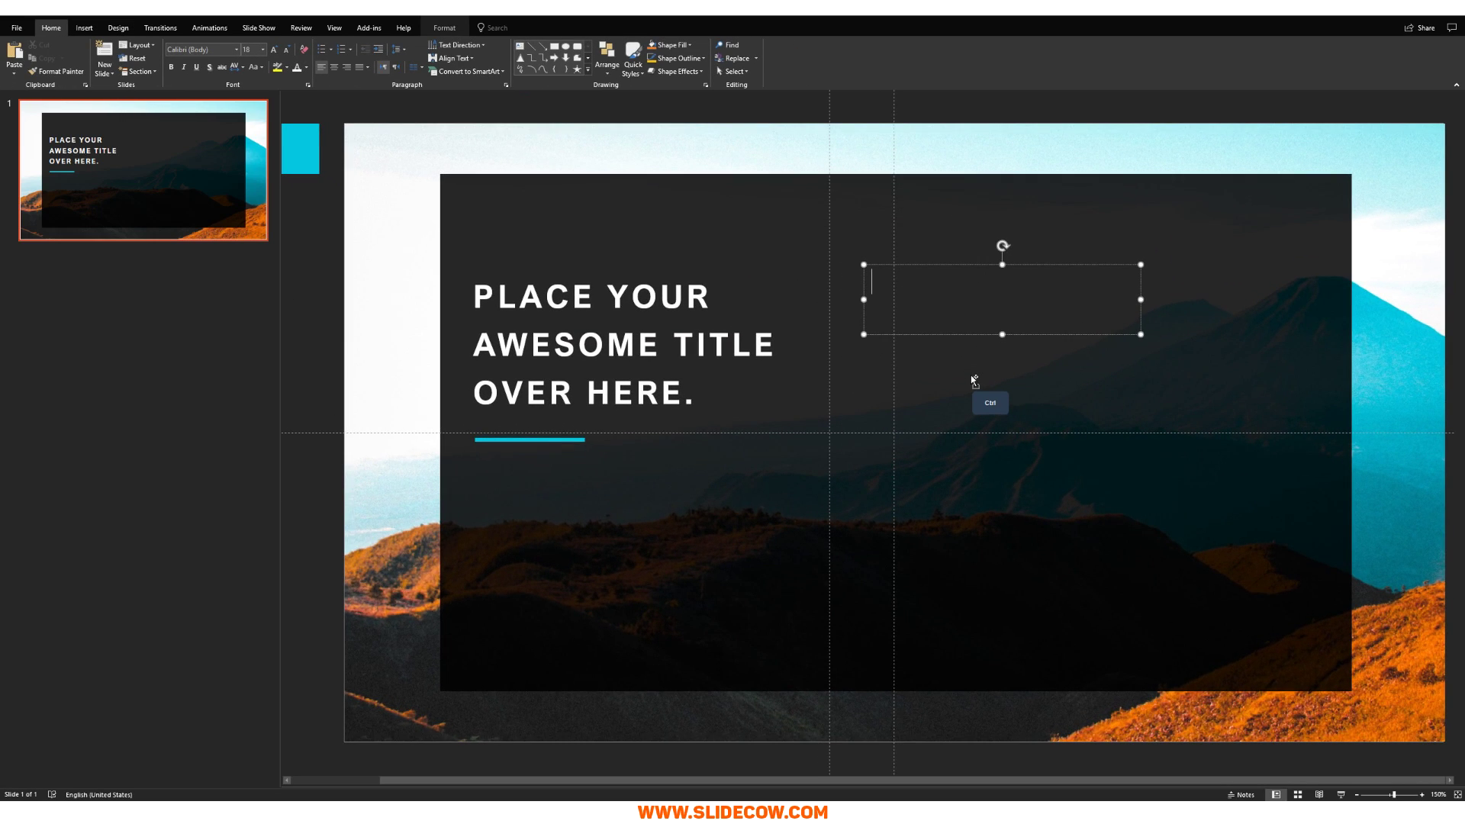
type("The quick brown fox jumps over the lazy dog. The quick brown fox jumps over the lazy dog.")
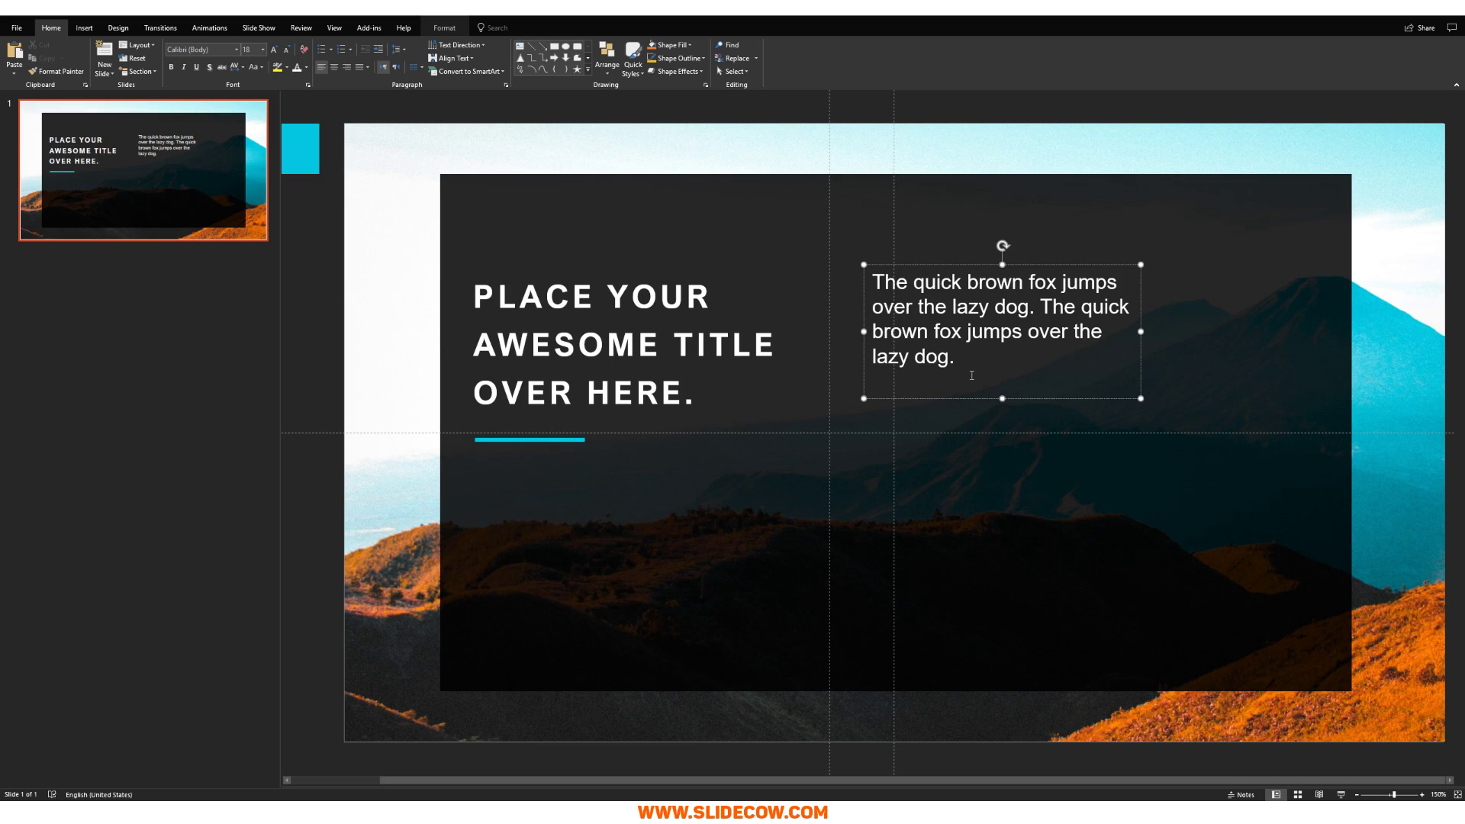
key("BackSpace")
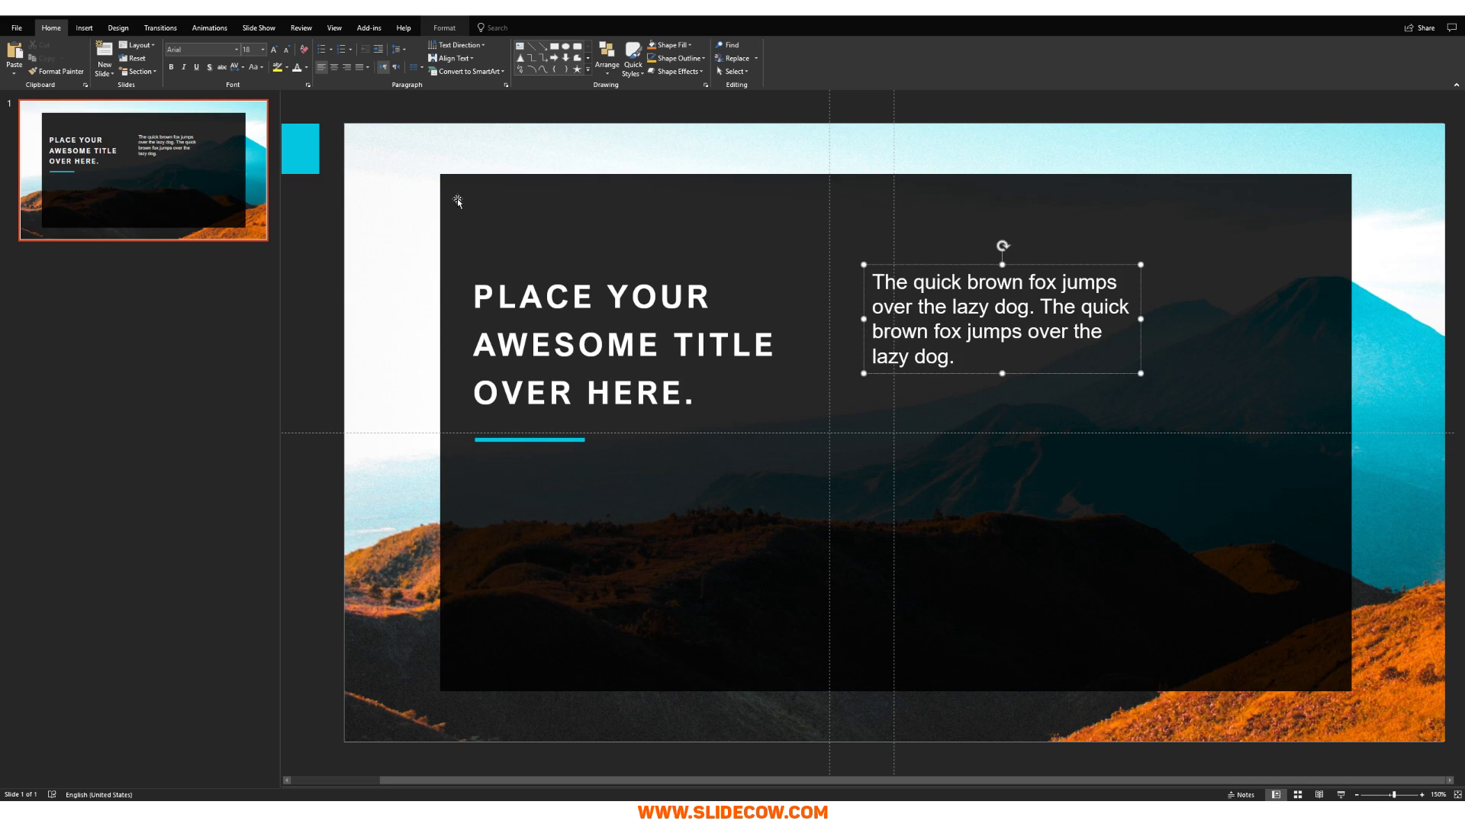
key("Escape")
- Set the text to 12 pt, narrow the box and move the globe icon above it
left_click(249, 49)
type("12")
key("Return")
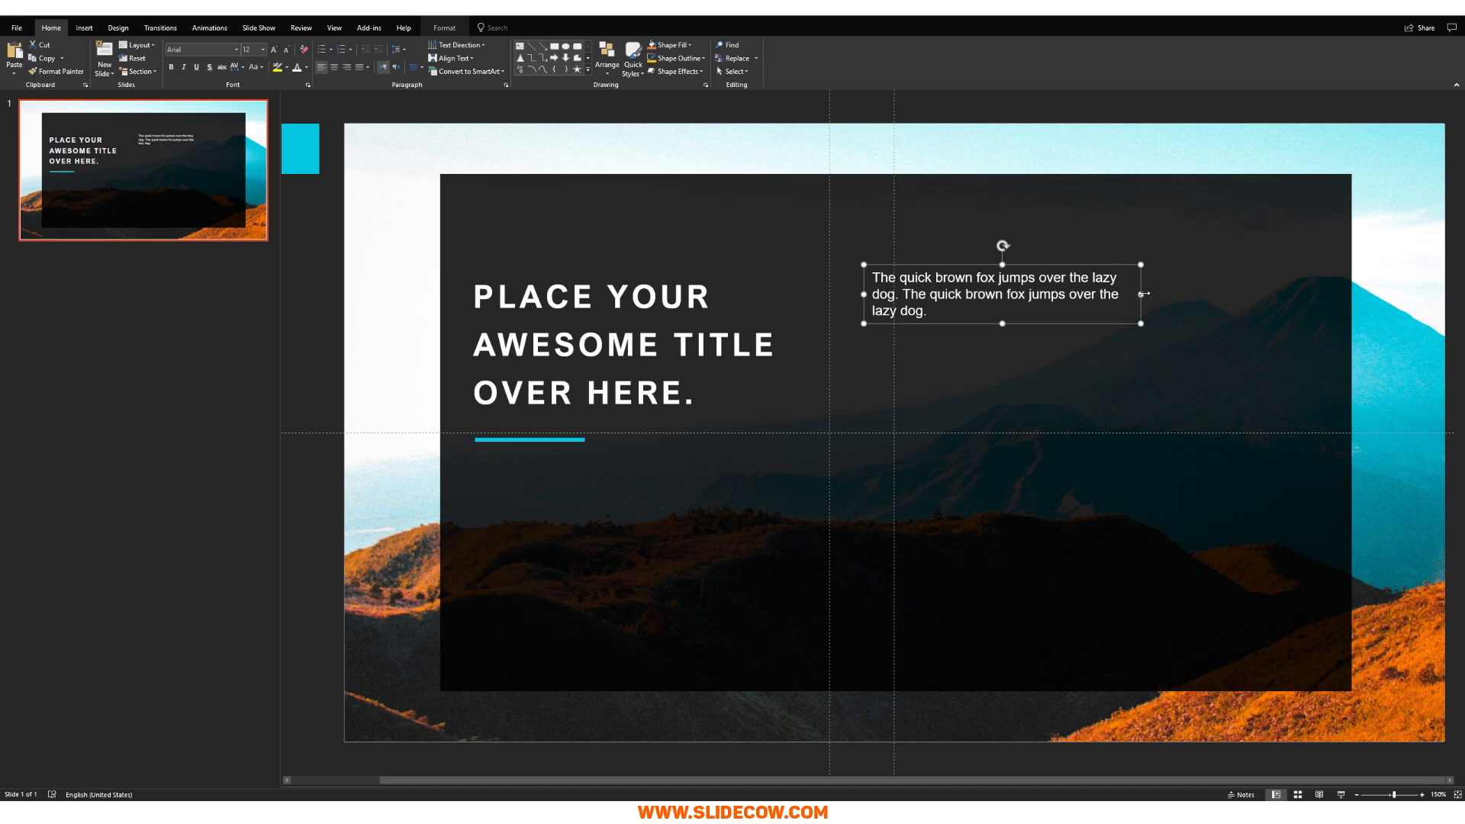
left_click_drag(1141, 294, 1126, 294)
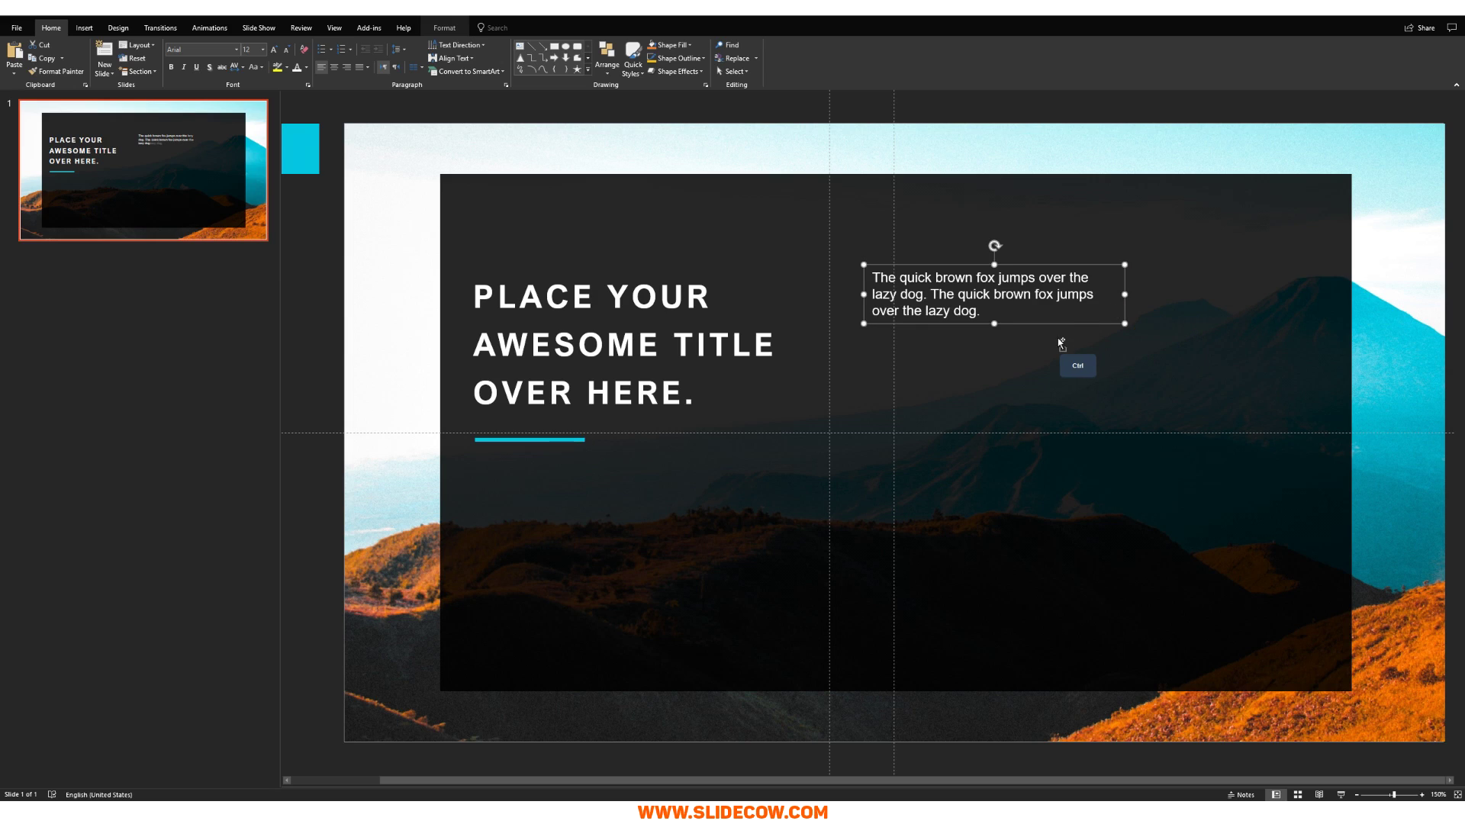
scroll(1061, 343, "up", 1)
left_click_drag(873, 261, 837, 261)
scroll(546, 356, "down", 5)
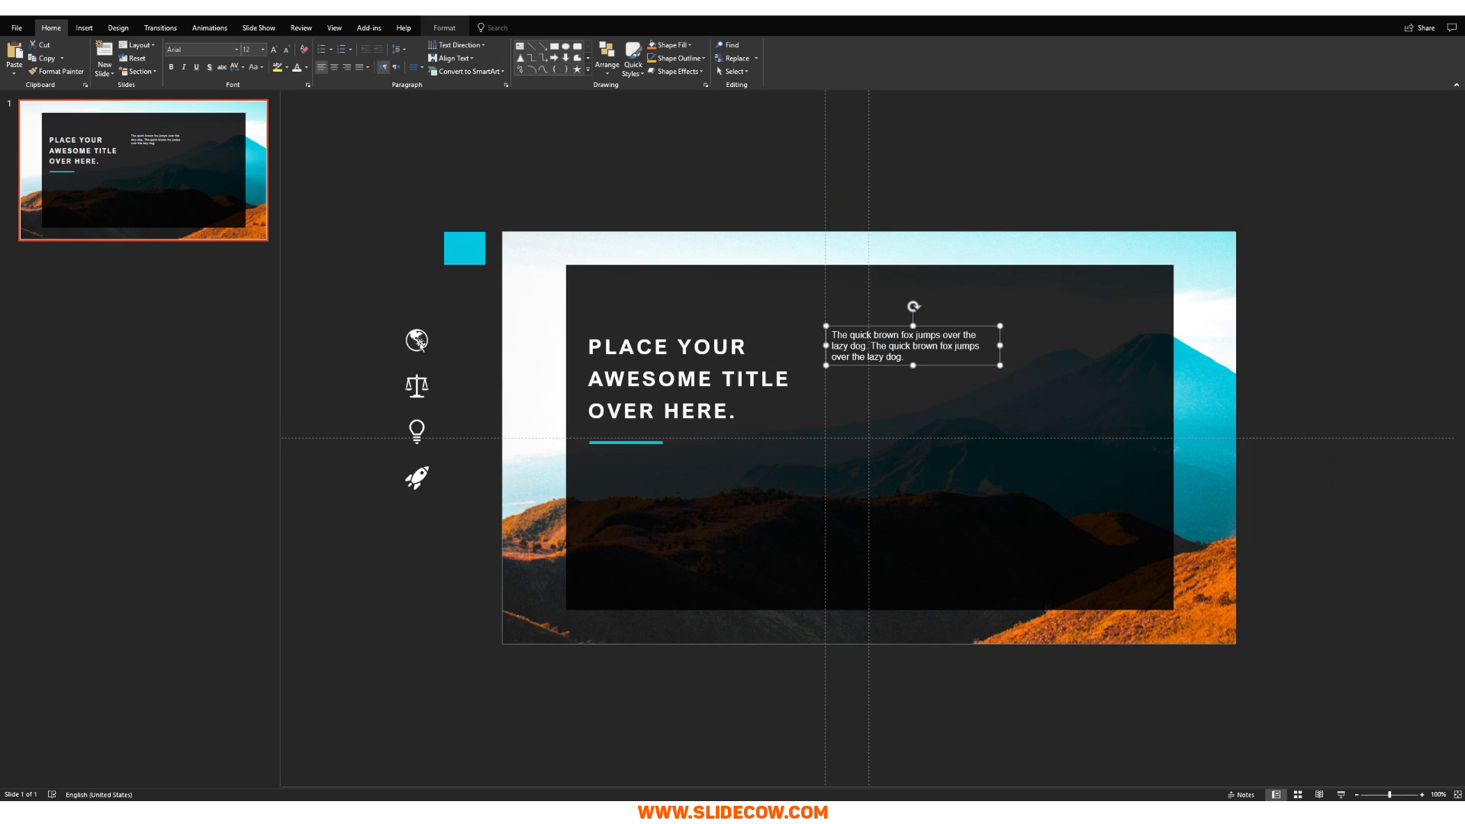
left_click_drag(418, 343, 845, 313)
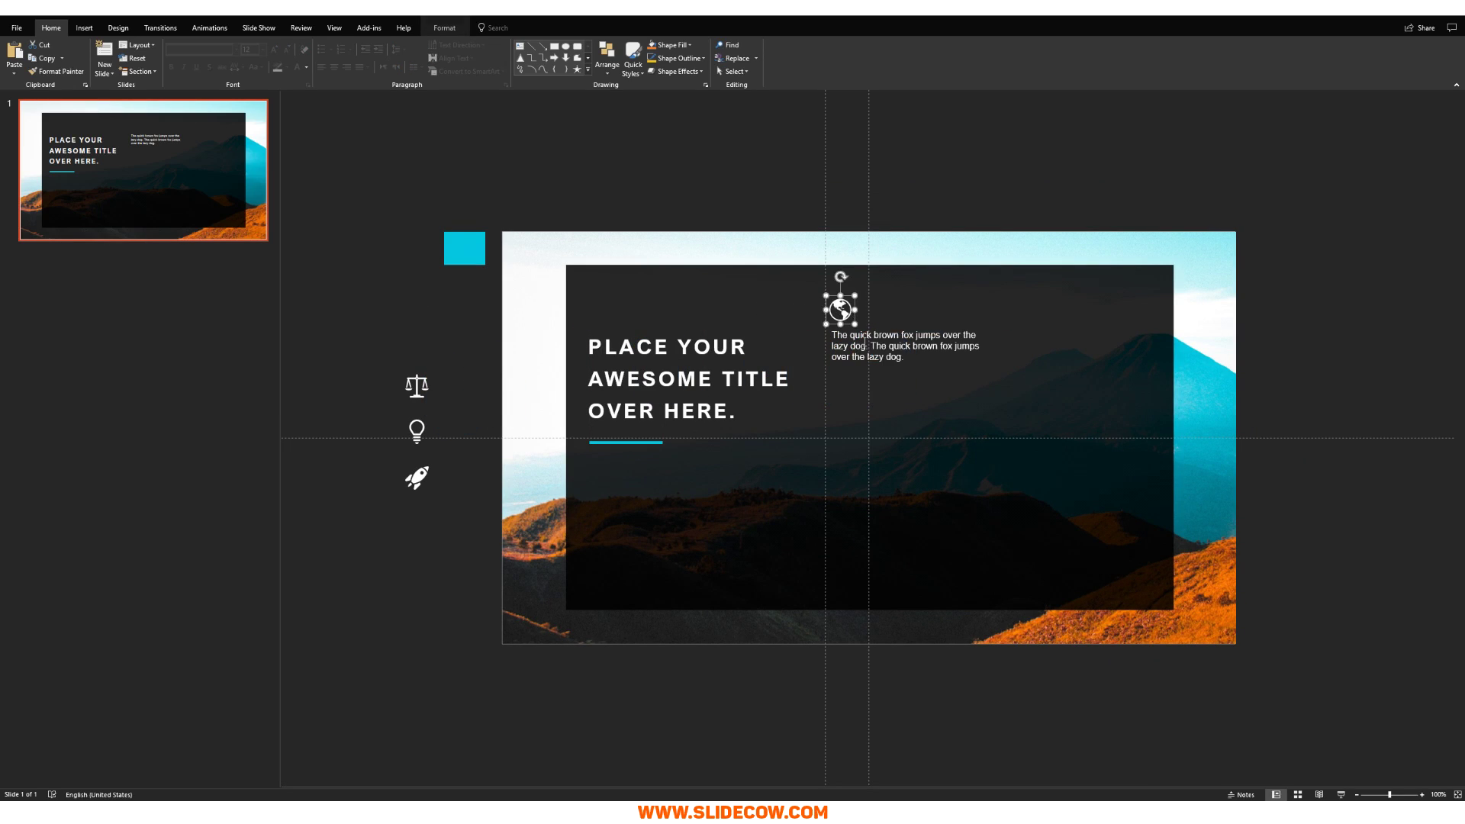
- Narrow the sample-text box beside the globe icon
scroll(959, 307, "up", 5, "ctrl")
left_click(1016, 264)
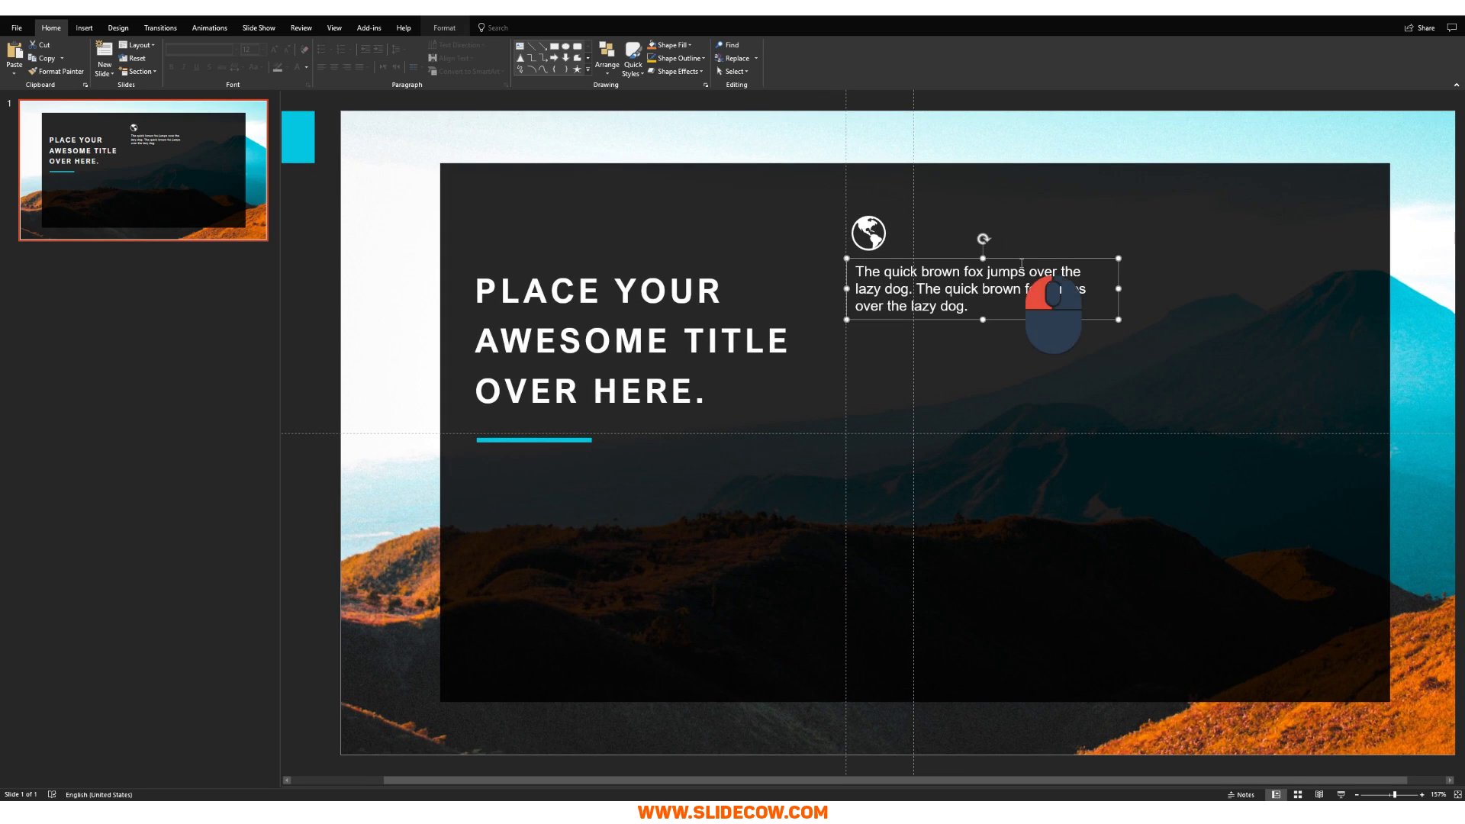
left_click_drag(1127, 290, 1089, 291)
left_click(1093, 301)
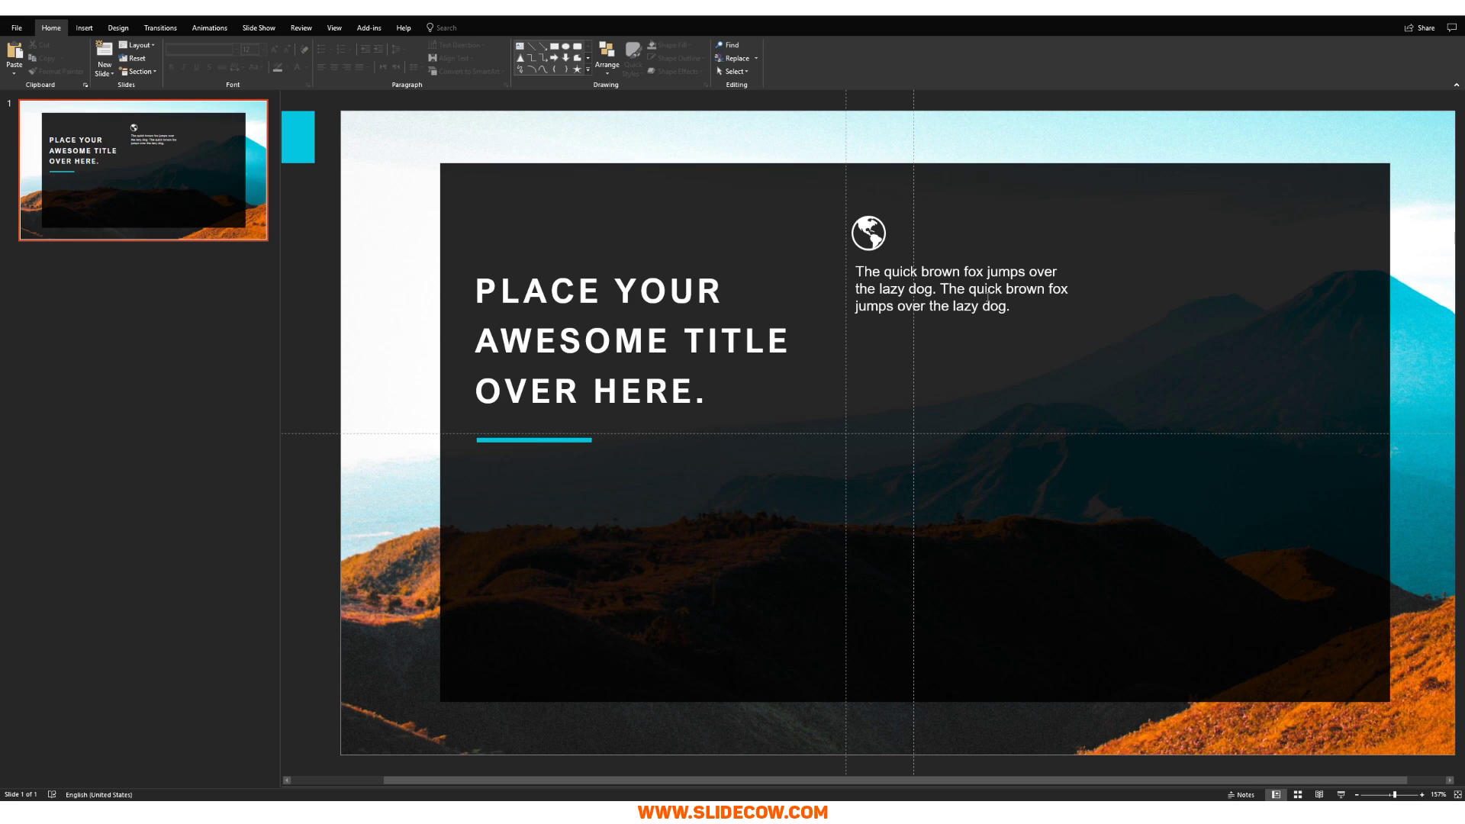
- Left-align the globe icon with its text box and group them into one block
left_click(960, 308)
scroll(961, 308, "up", 8, "ctrl")
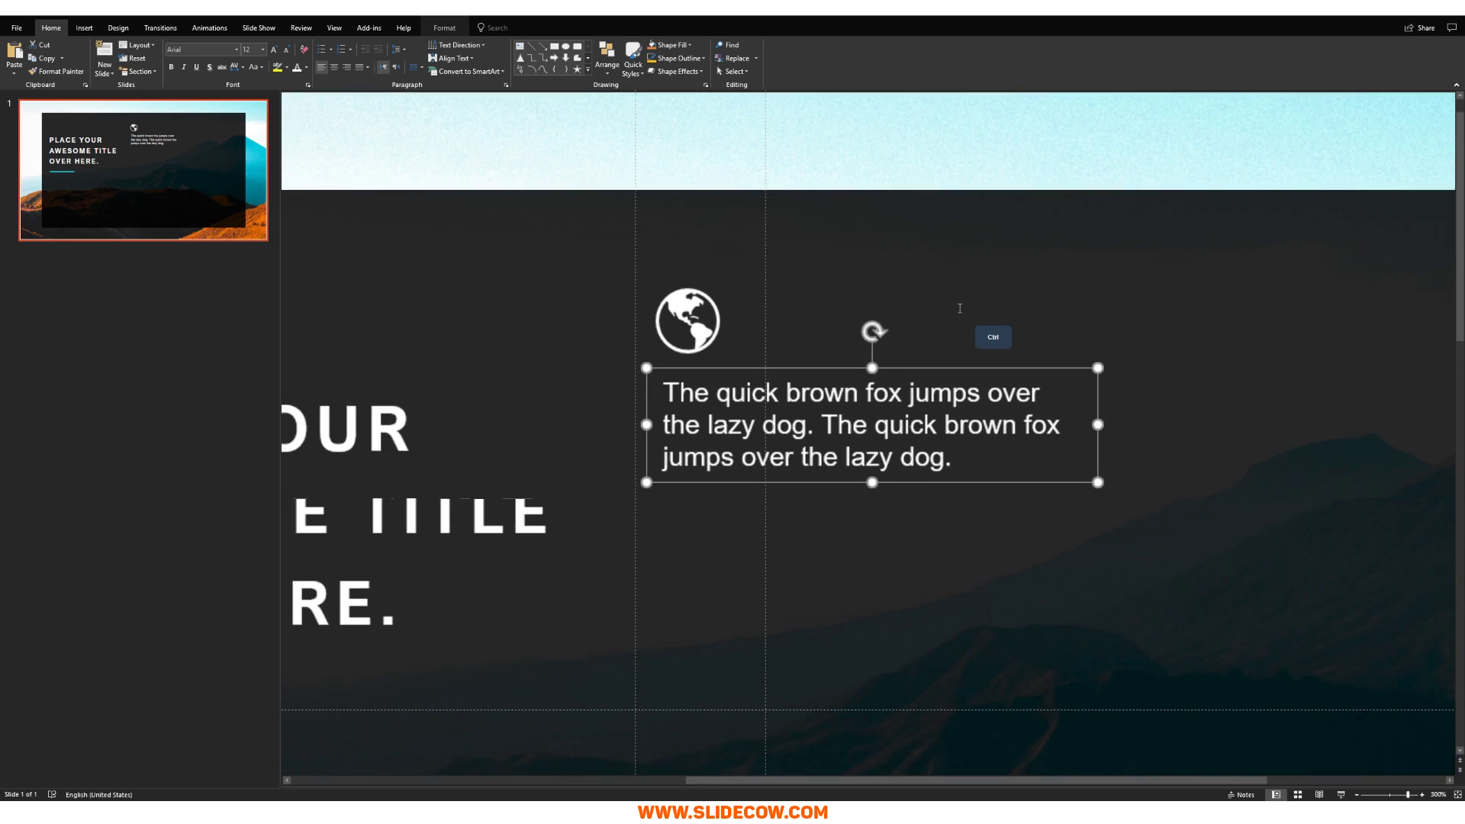
left_click(693, 336, "ctrl")
scroll(825, 399, "down", 8, "ctrl")
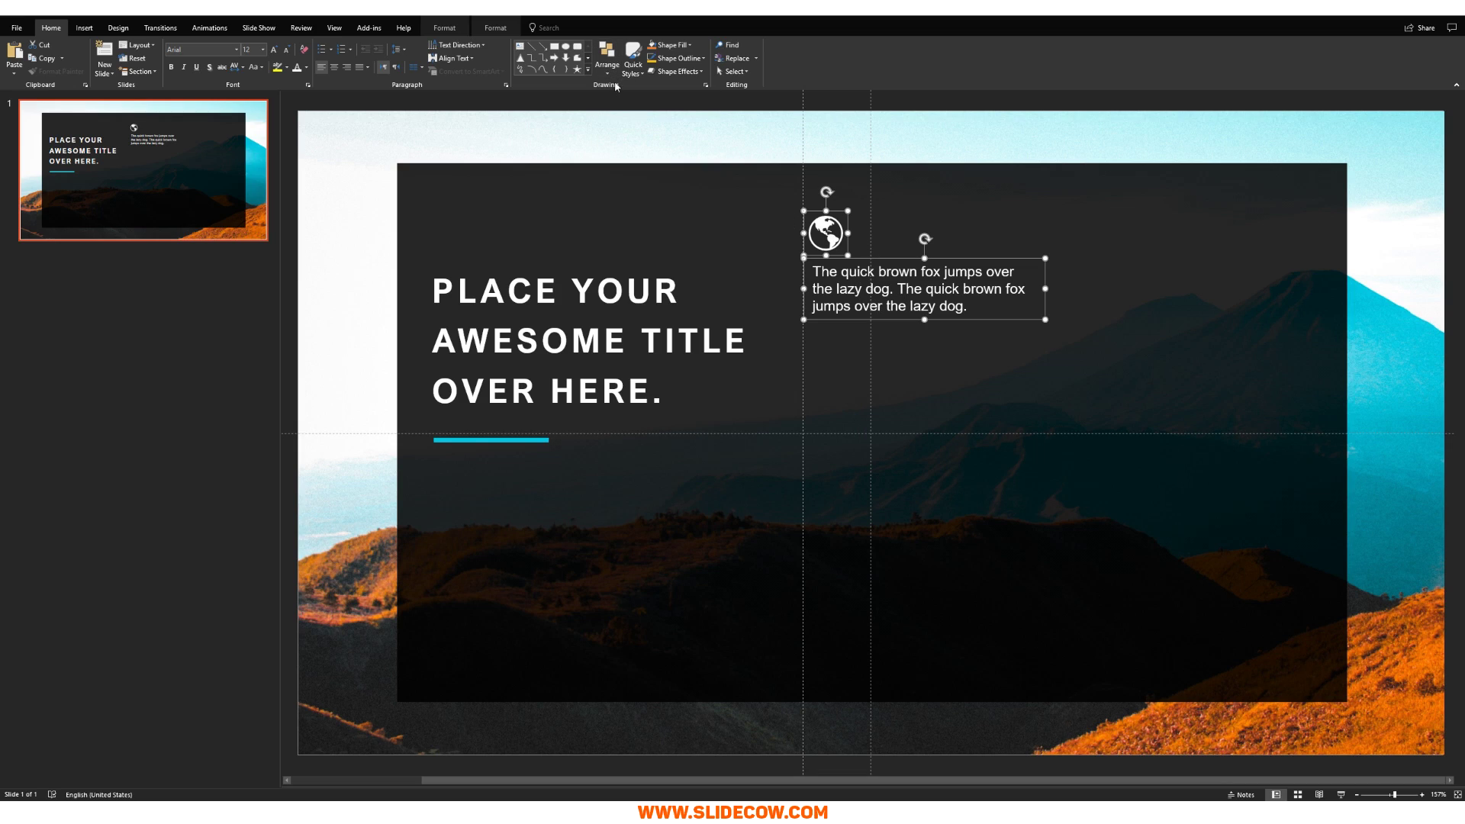
left_click(607, 57)
mouse_move(622, 221)
left_click(752, 227)
key("ctrl+g")
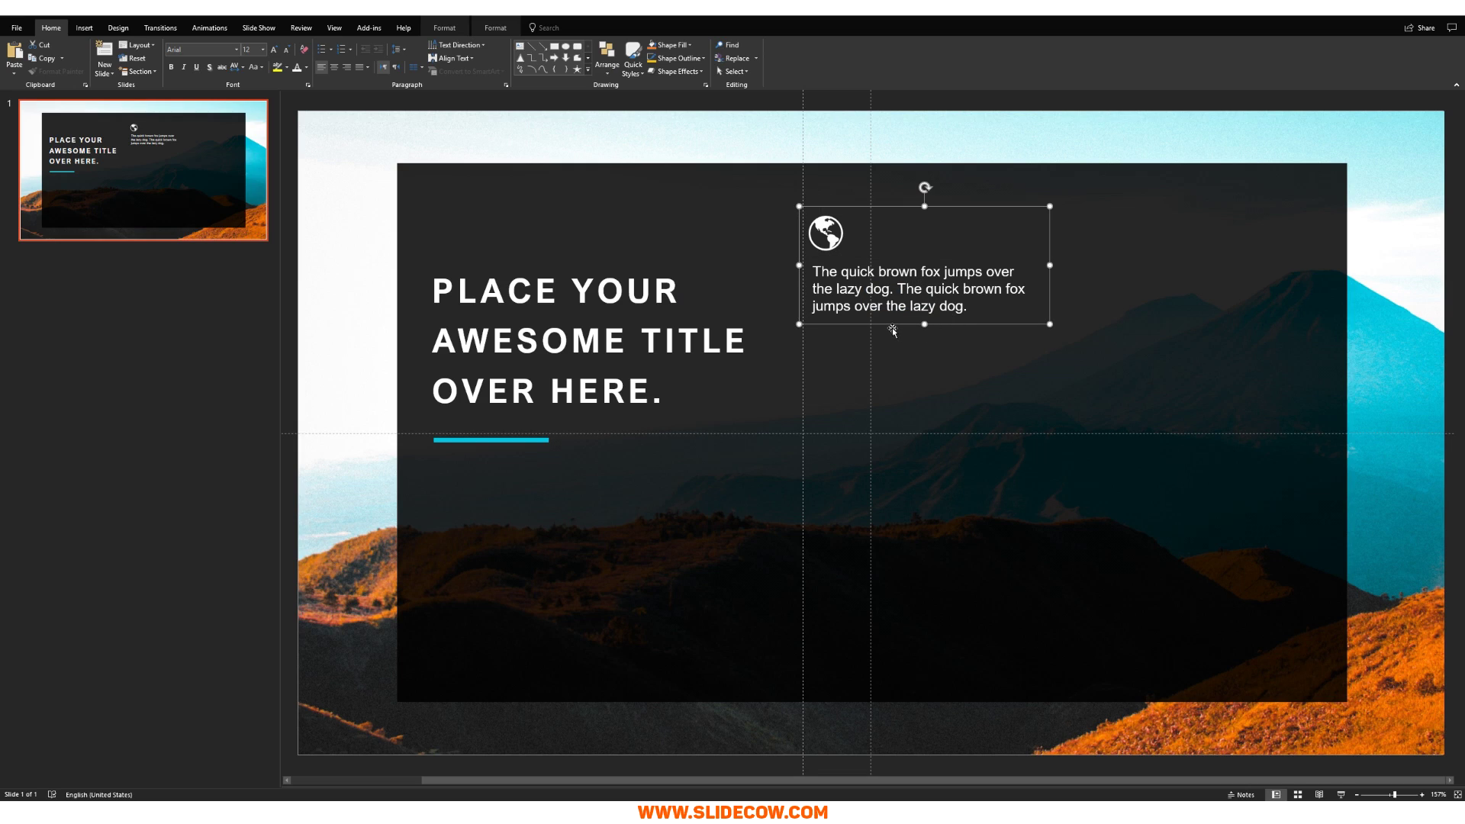
key("ctrl+Right")
key("ctrl+Right")
key("ctrl+Right")
key("ctrl+Right")
key("ctrl+Right")
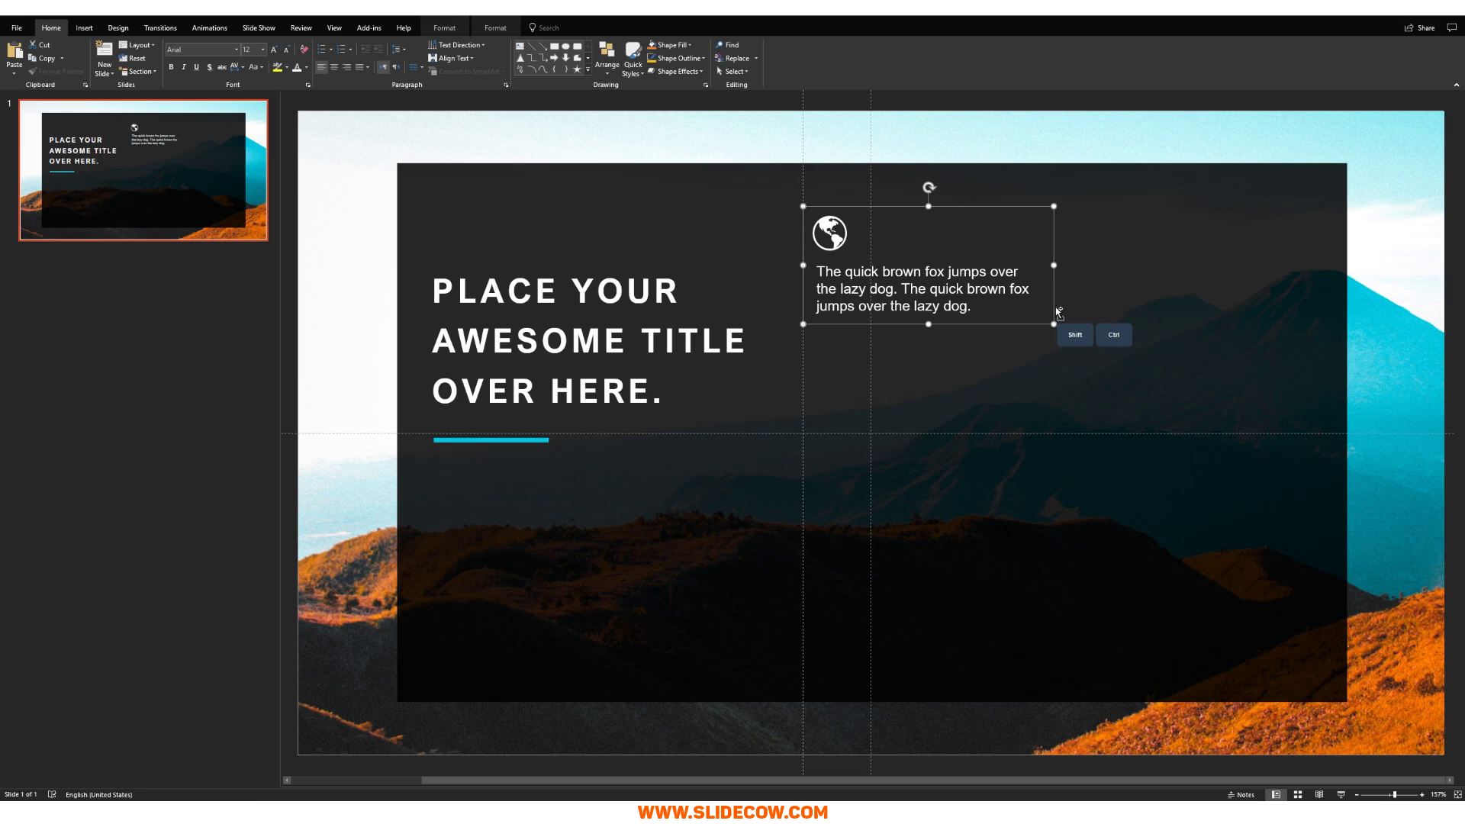
- Duplicate the globe-and-text block to the right and adjust the left block and guide
left_click_drag(1056, 307, 1366, 306)
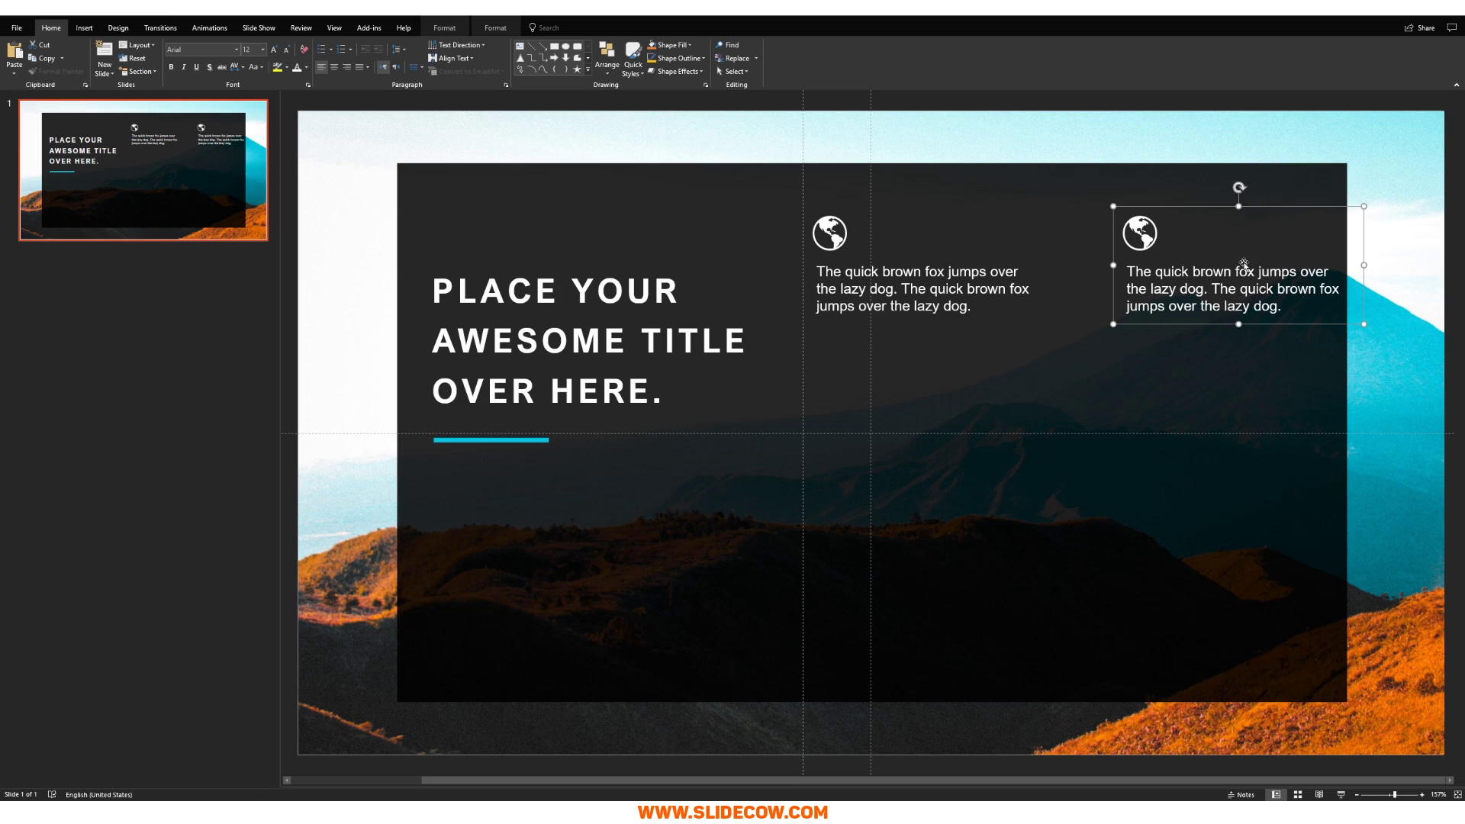
key("ctrl+z")
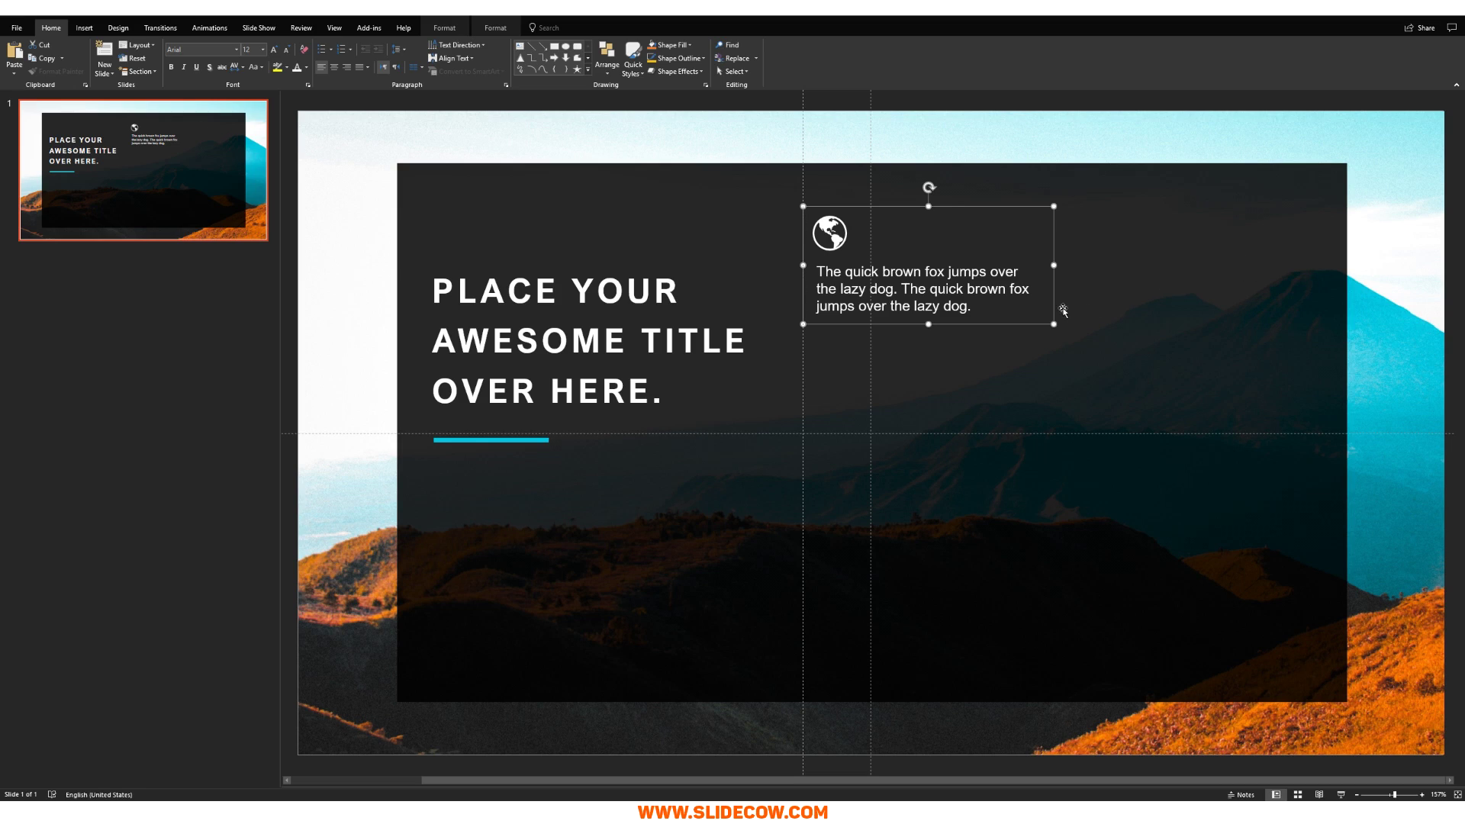
left_click_drag(1056, 307, 1322, 309)
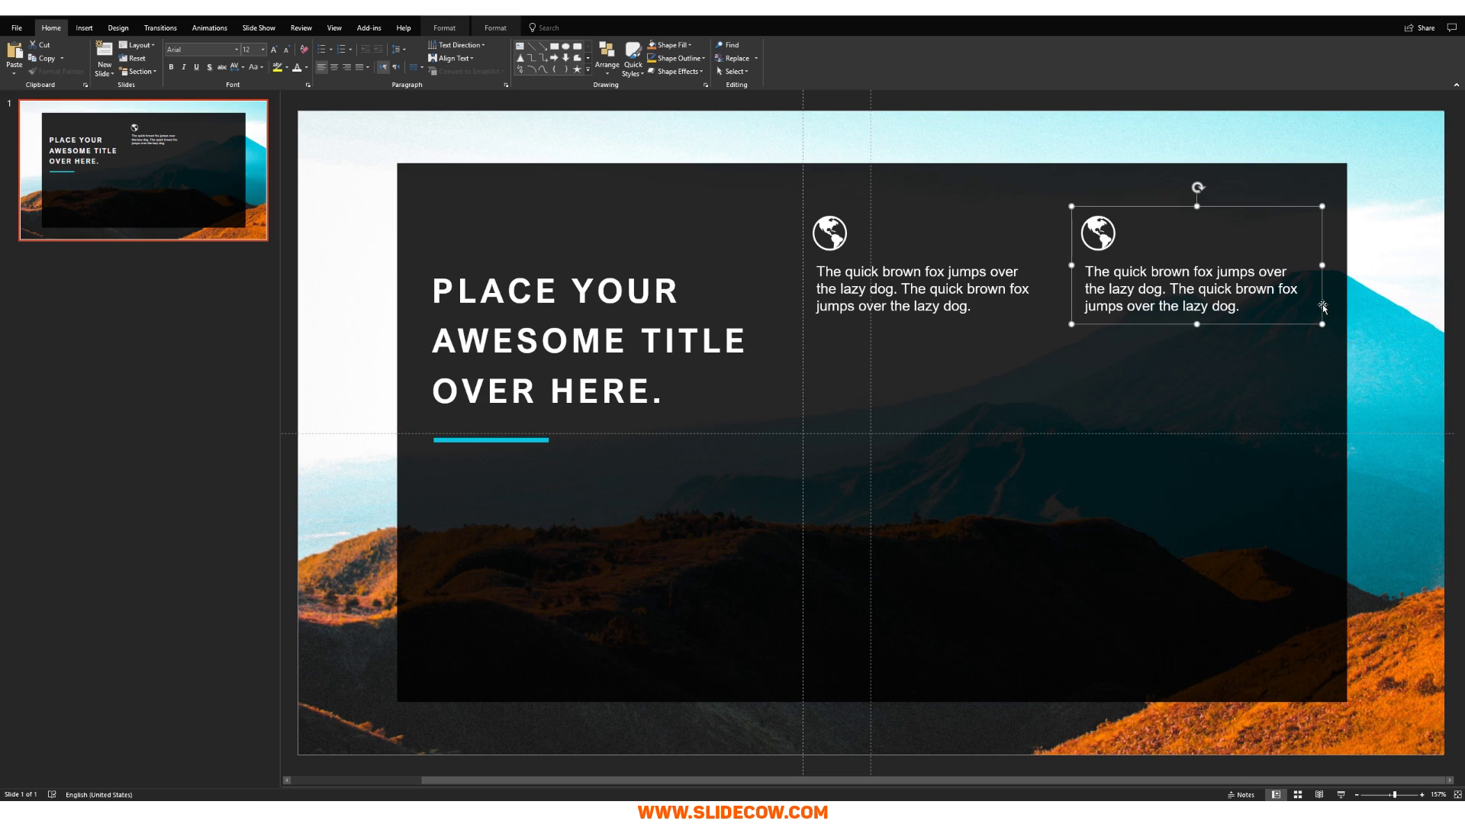
left_click(936, 314)
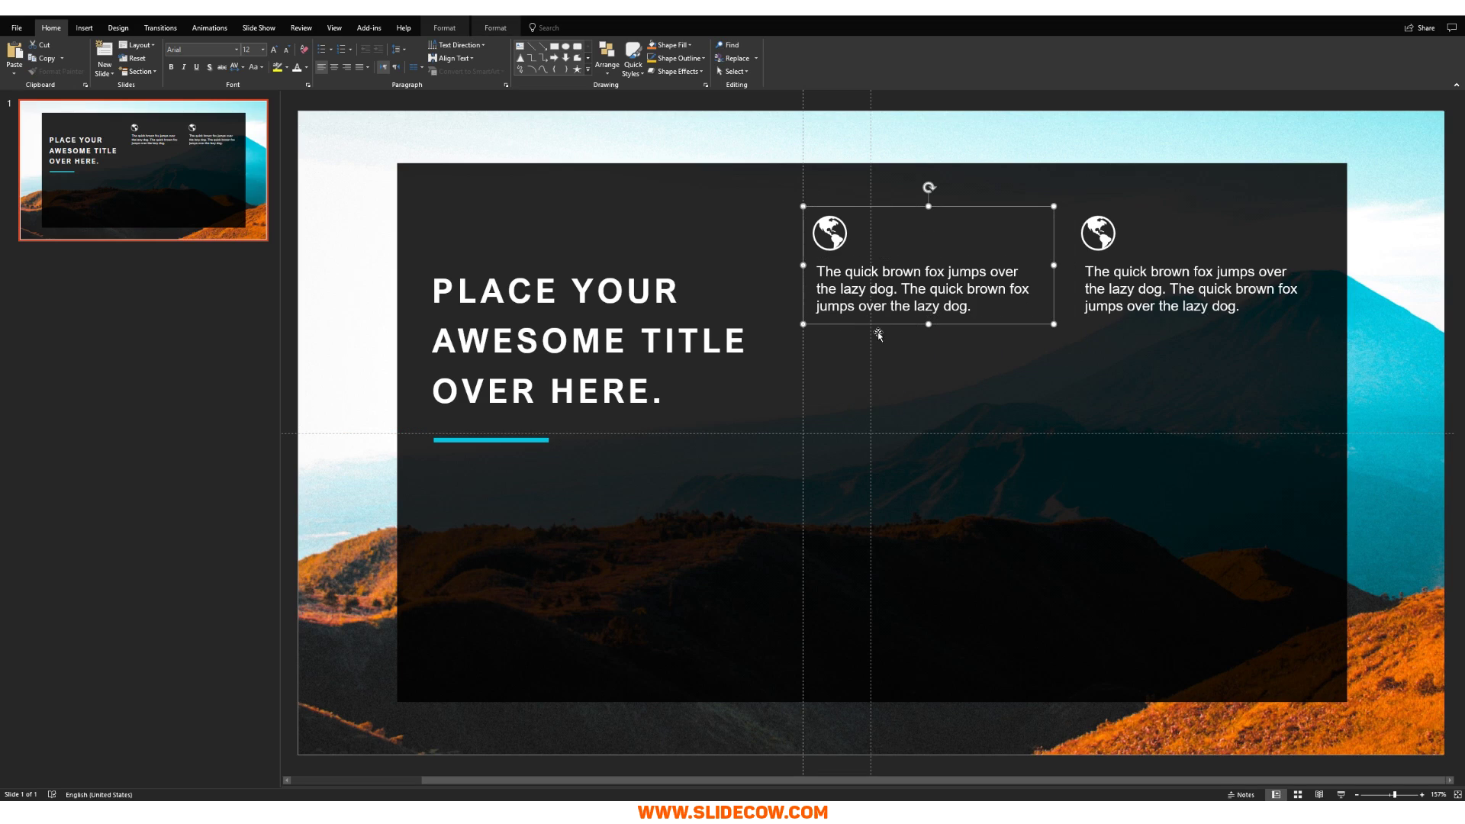
left_click_drag(939, 340, 937, 340)
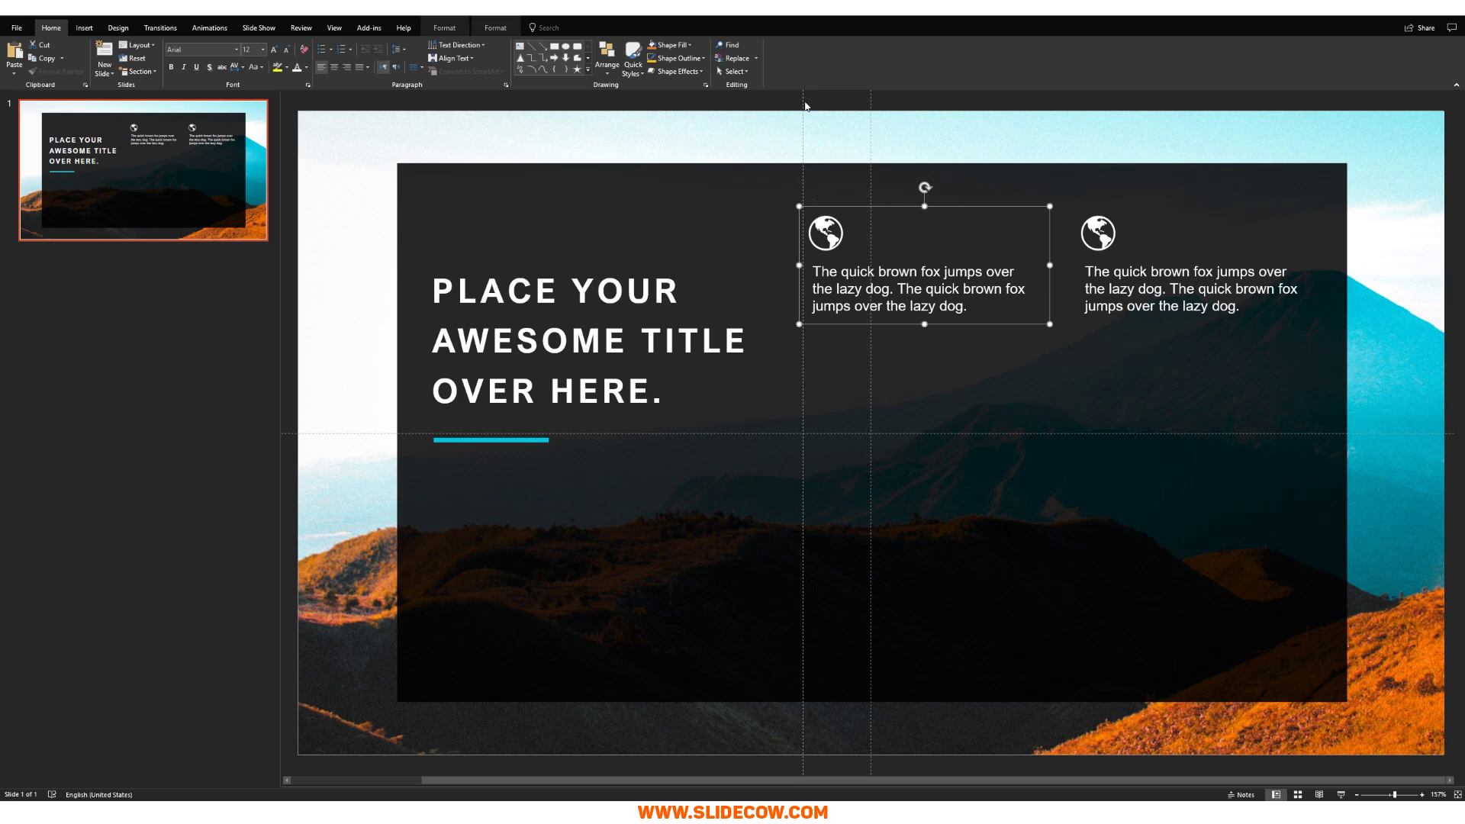
left_click_drag(804, 106, 800, 106)
key("Escape")
- Duplicate both top blocks into a second row below
left_click(1051, 336)
left_click(1137, 334, "ctrl")
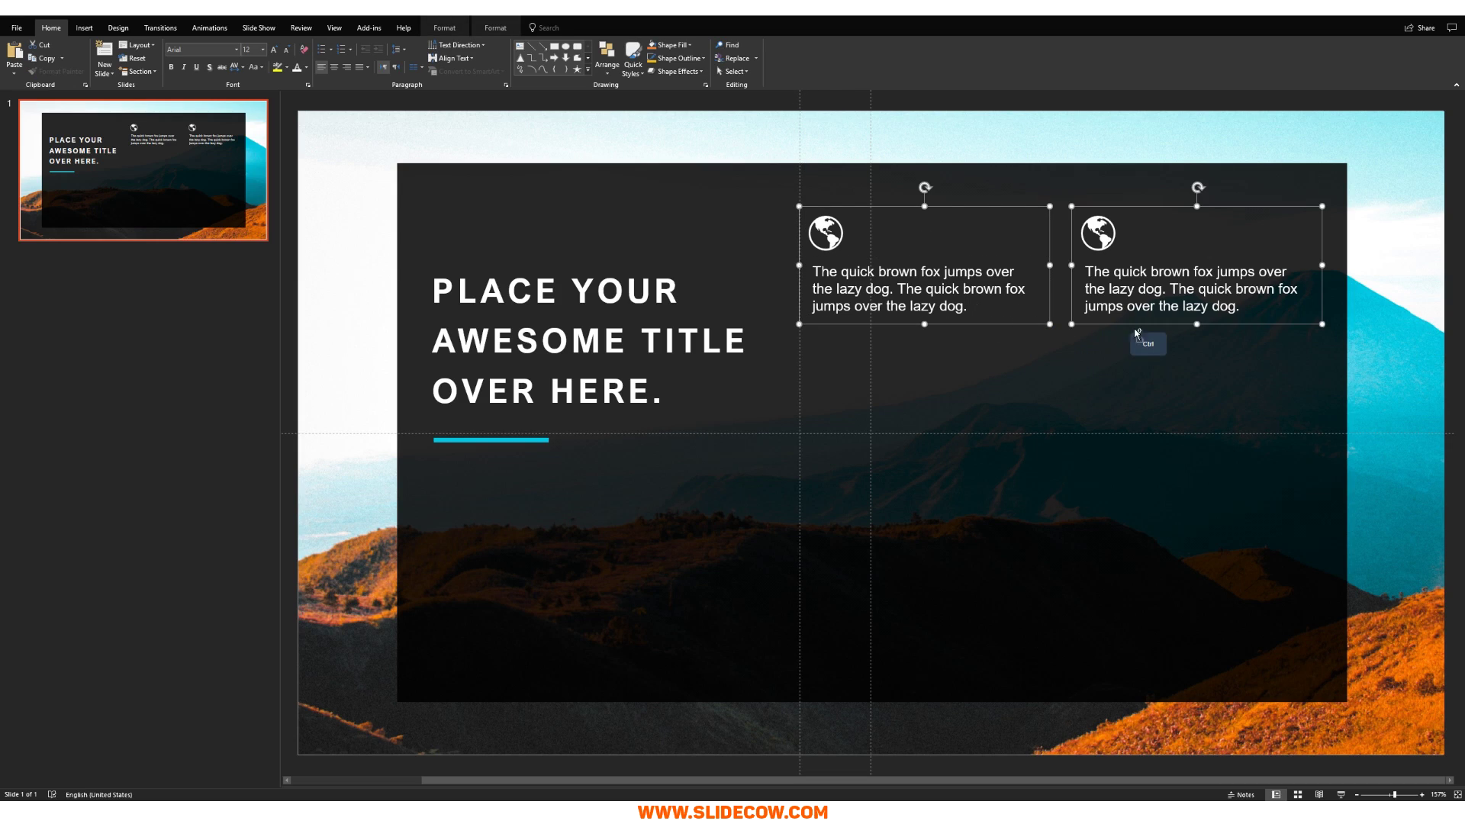
scroll(1137, 333, "down", 2)
scroll(1171, 393, "up", 2)
left_click_drag(1021, 355, 1041, 545)
key("Escape")
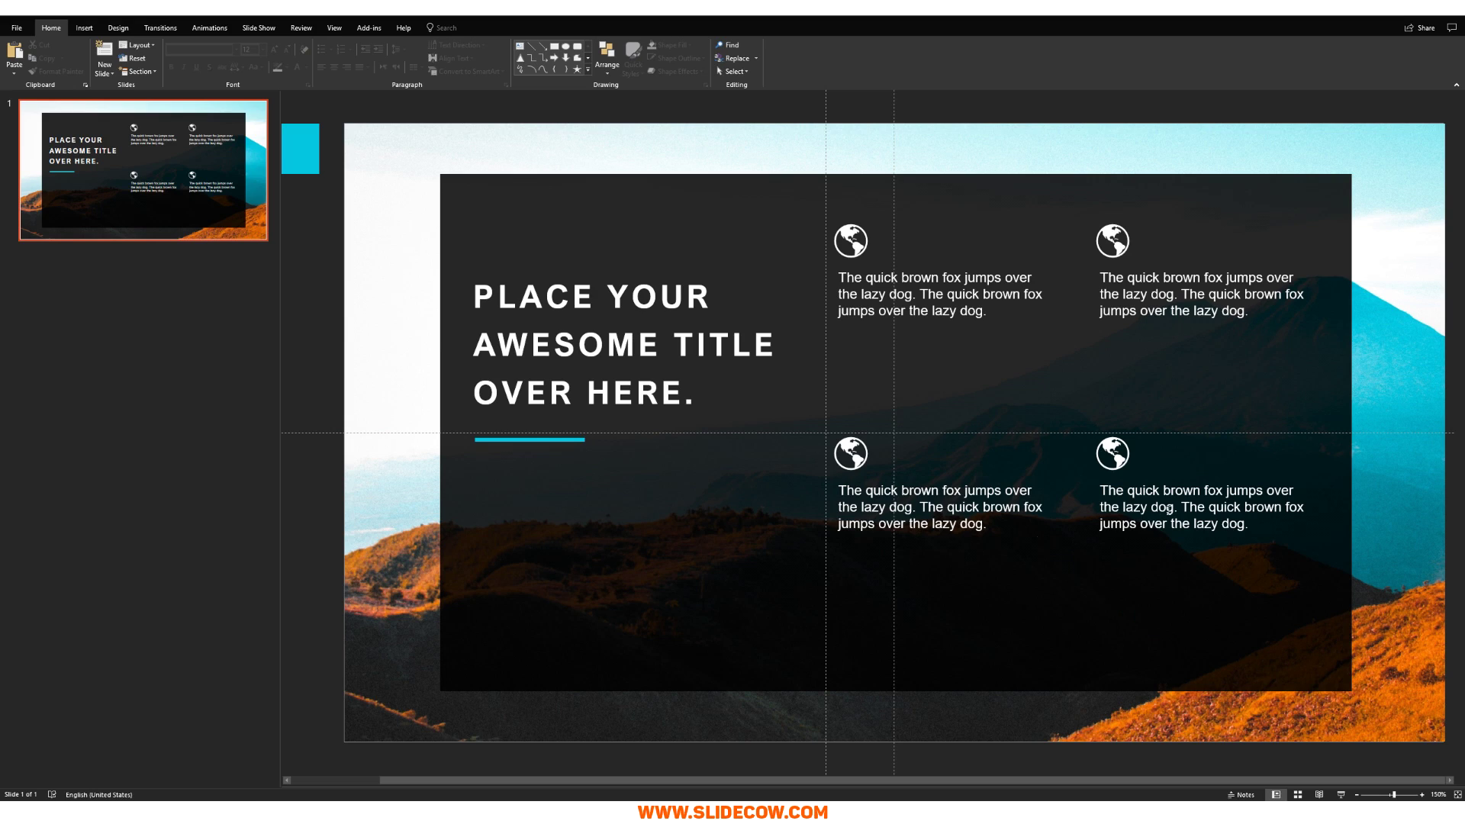
- Swap the top-right block's globe icon for the scales icon
scroll(1172, 510, "down", 3)
left_click(995, 527)
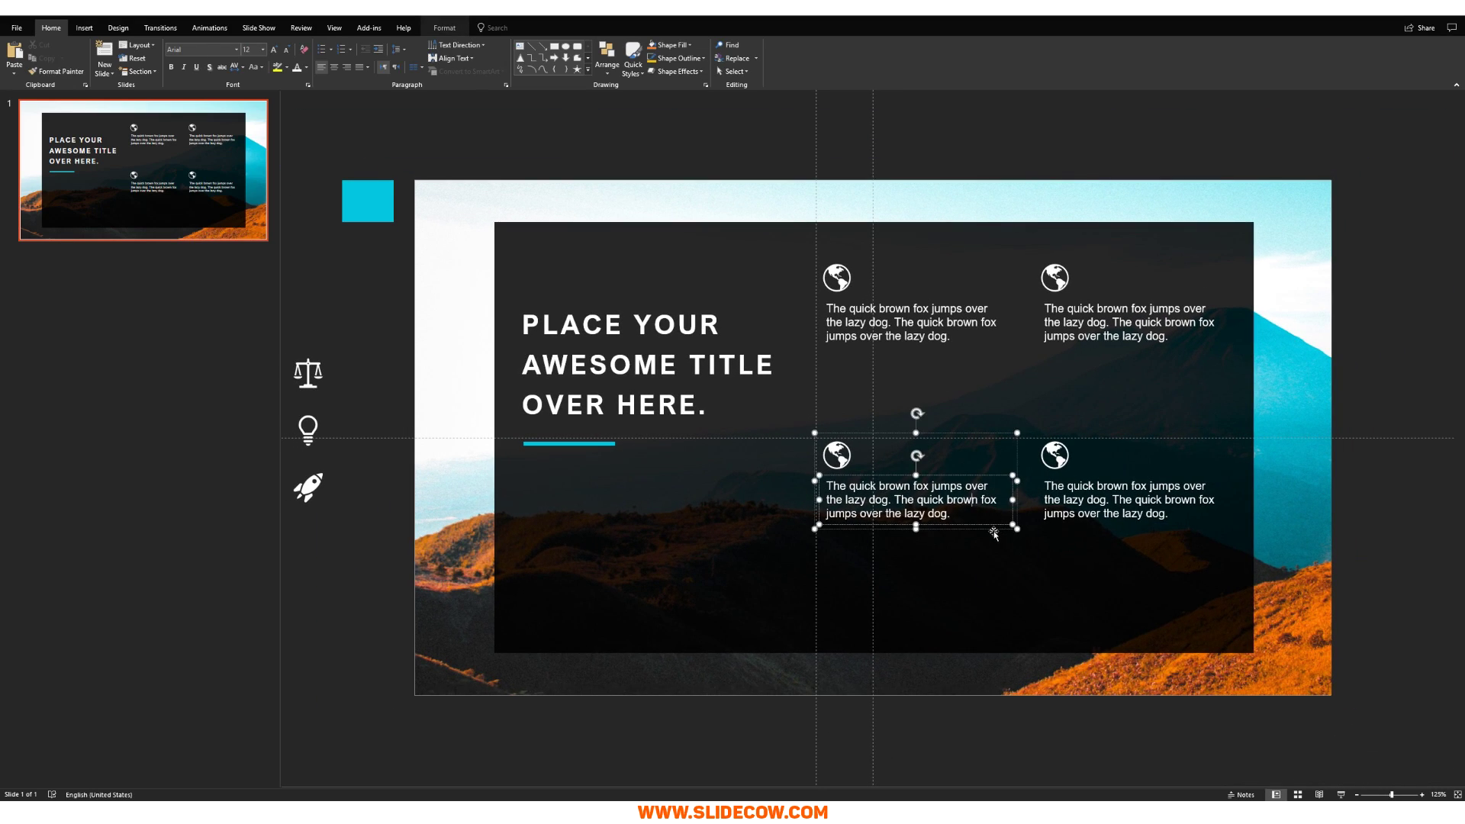
left_click(963, 526)
key("Escape")
left_click(1122, 527, "shift")
left_click(1121, 347, "shift")
left_click(939, 345, "shift")
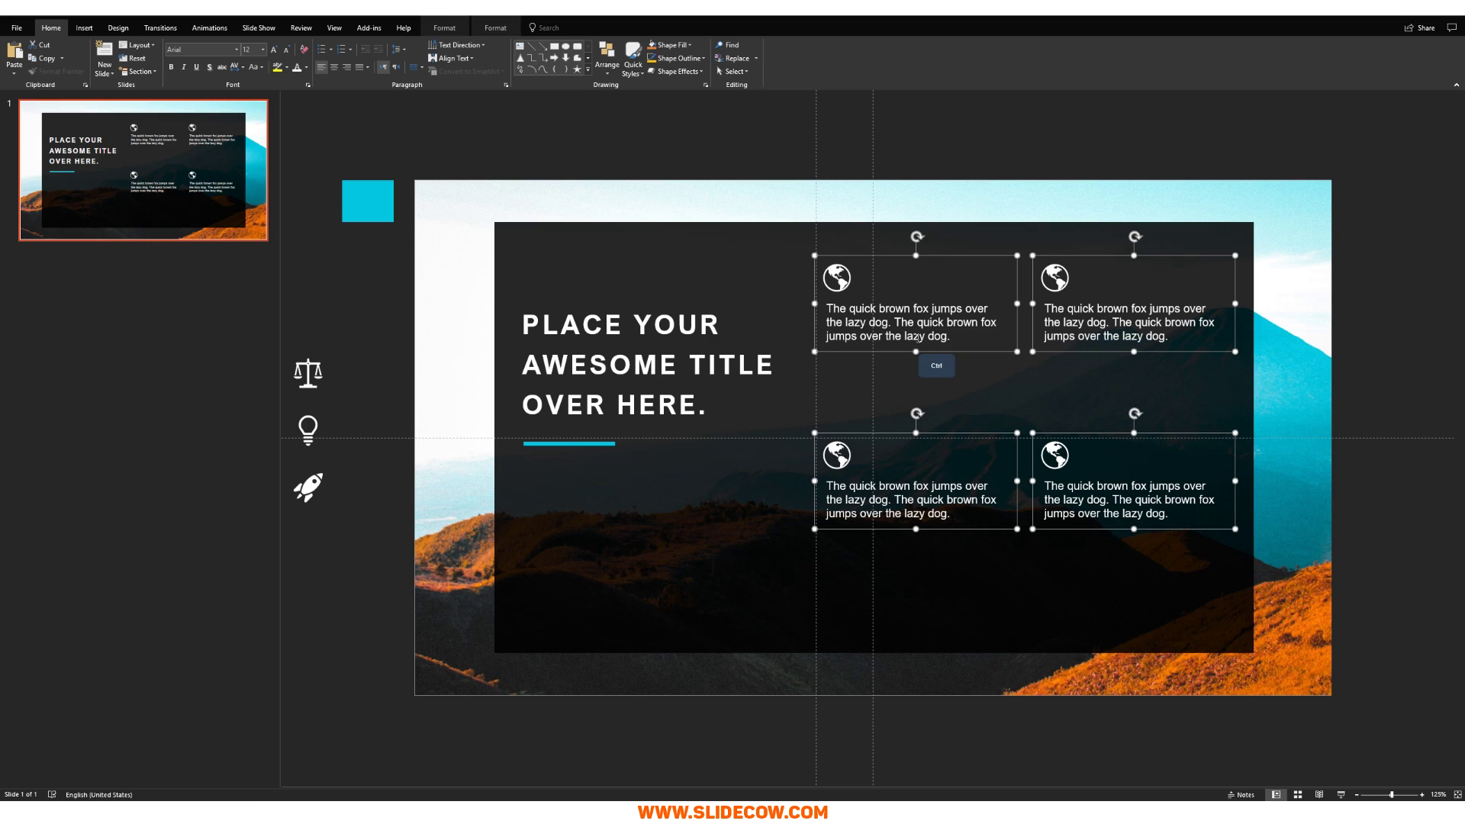
left_click(960, 391)
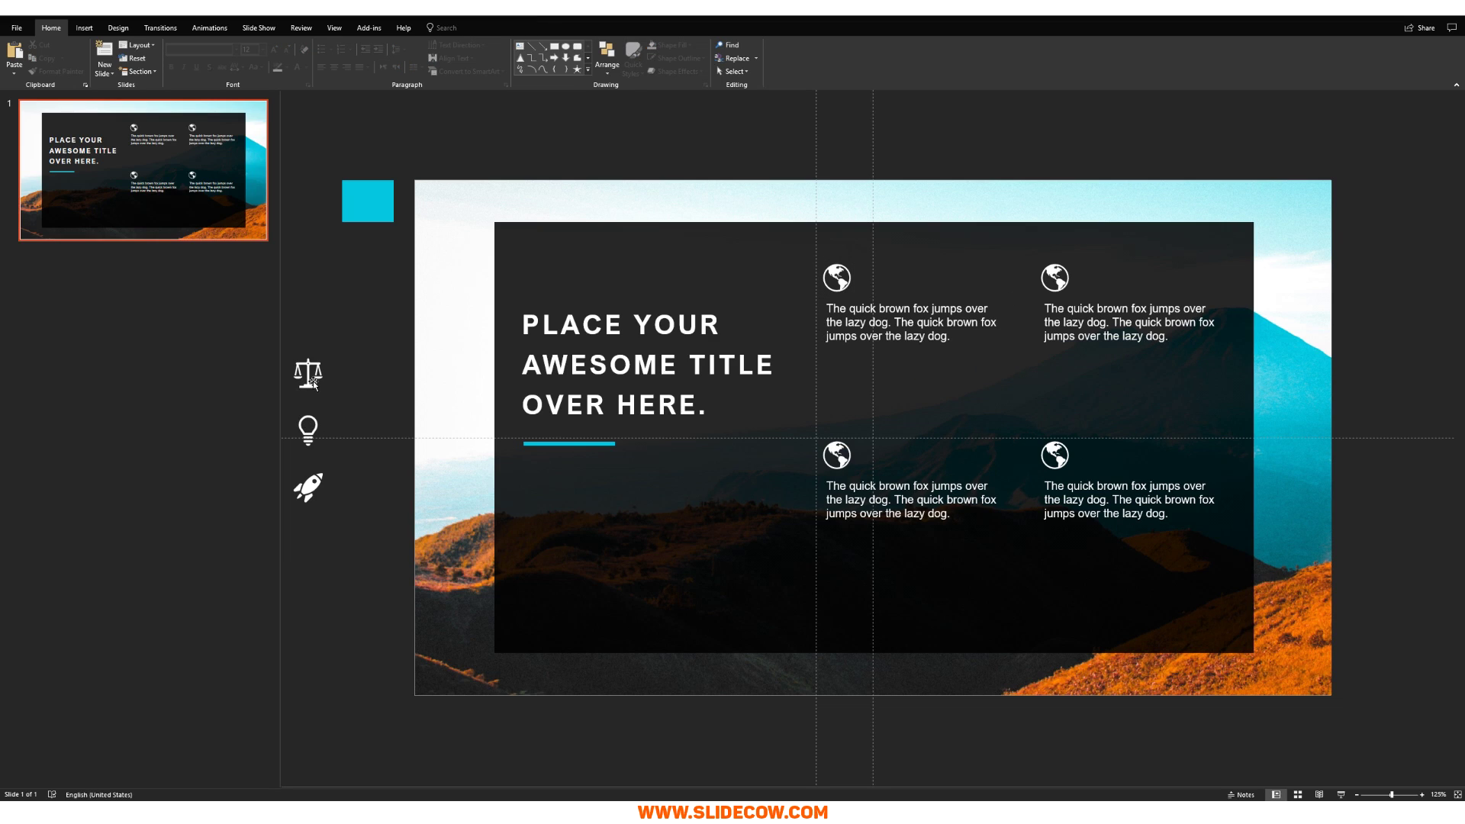
left_click(1063, 288)
key("Delete")
left_click_drag(299, 373, 1055, 275)
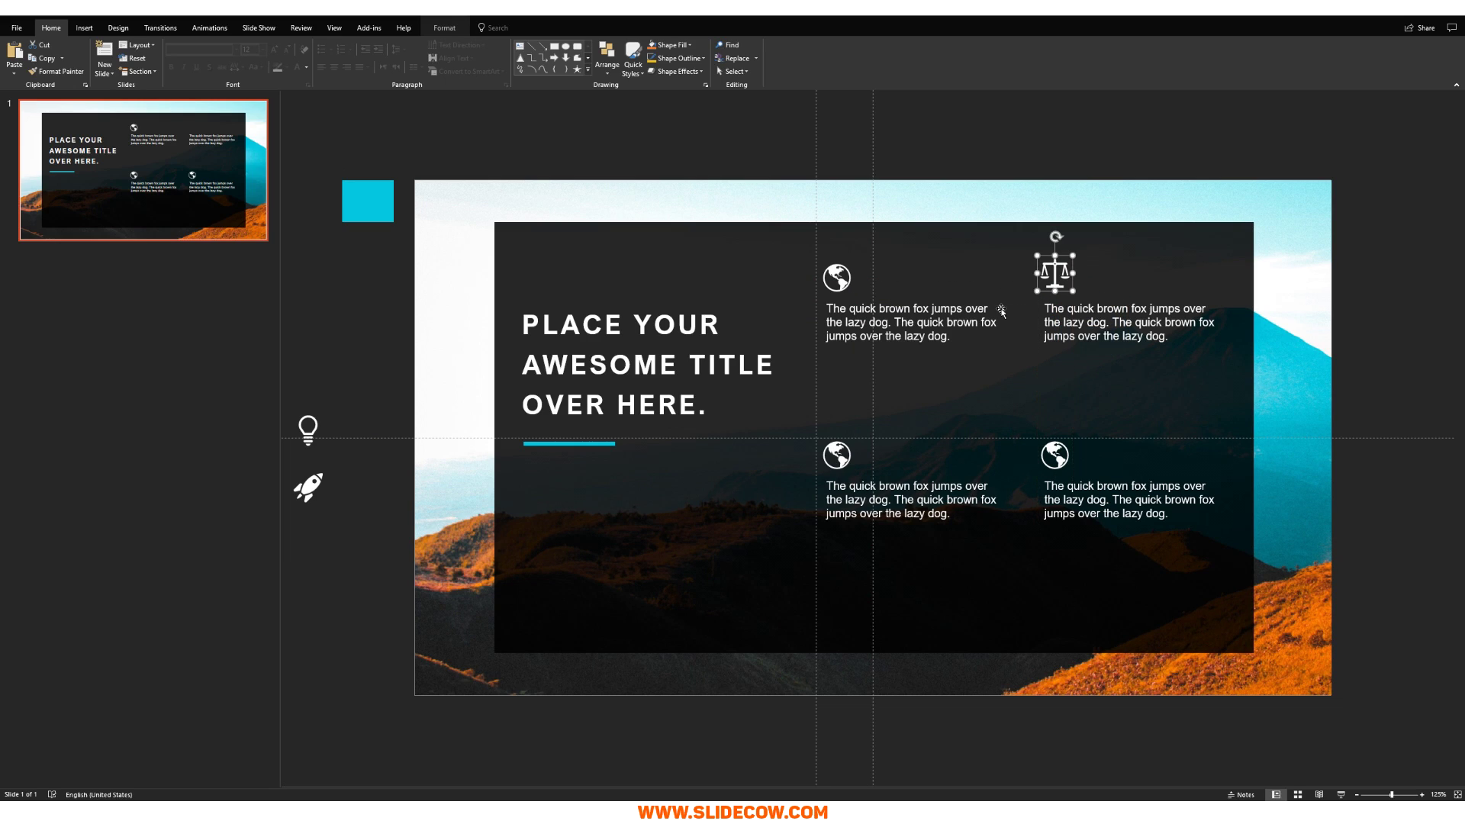
- Replace the bottom-row globe icons with the lightbulb and rocket icons
left_click(837, 455)
key("Delete")
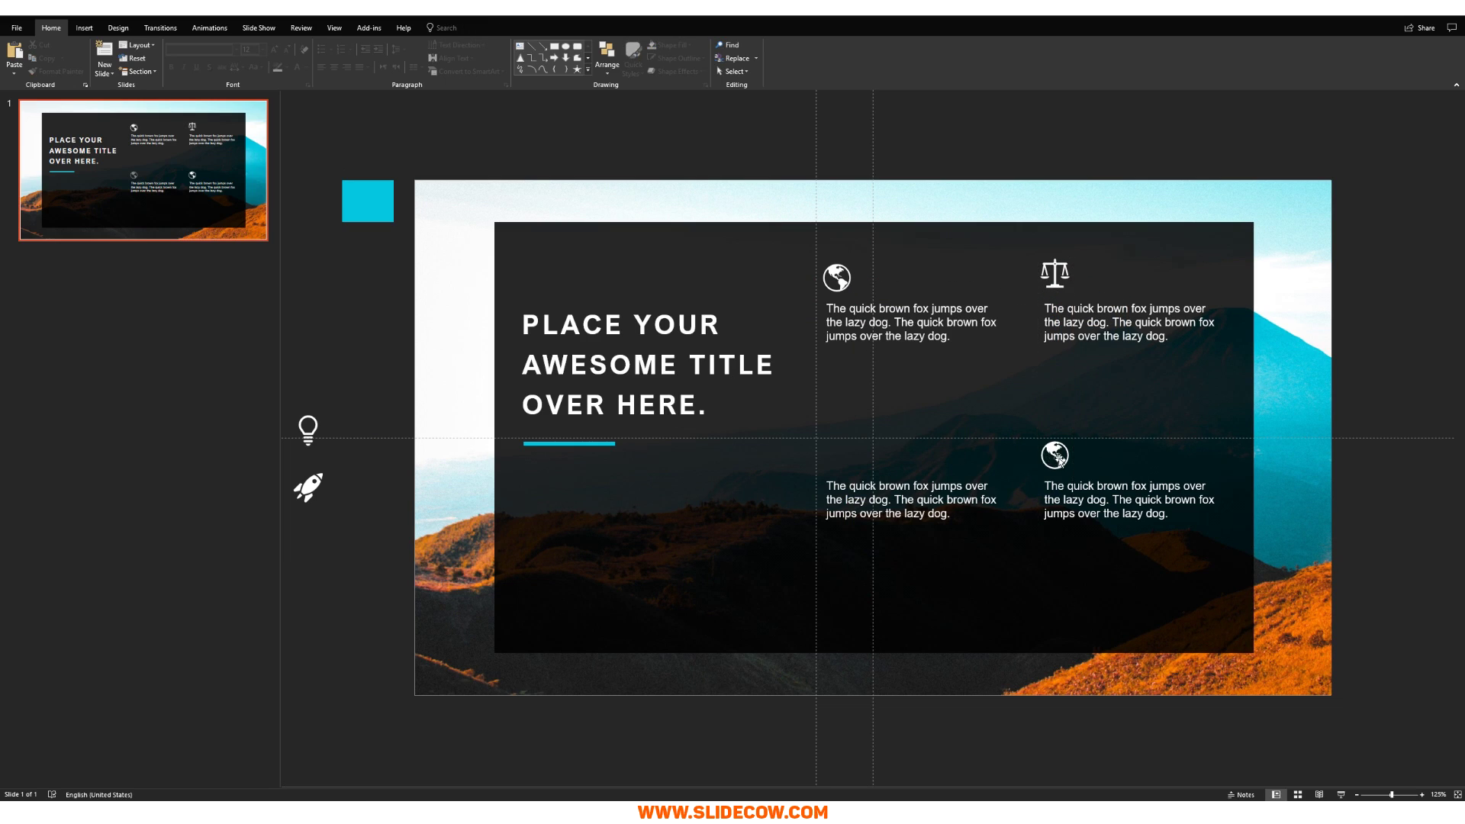
left_click(1058, 456)
key("Delete")
left_click_drag(308, 432, 837, 453)
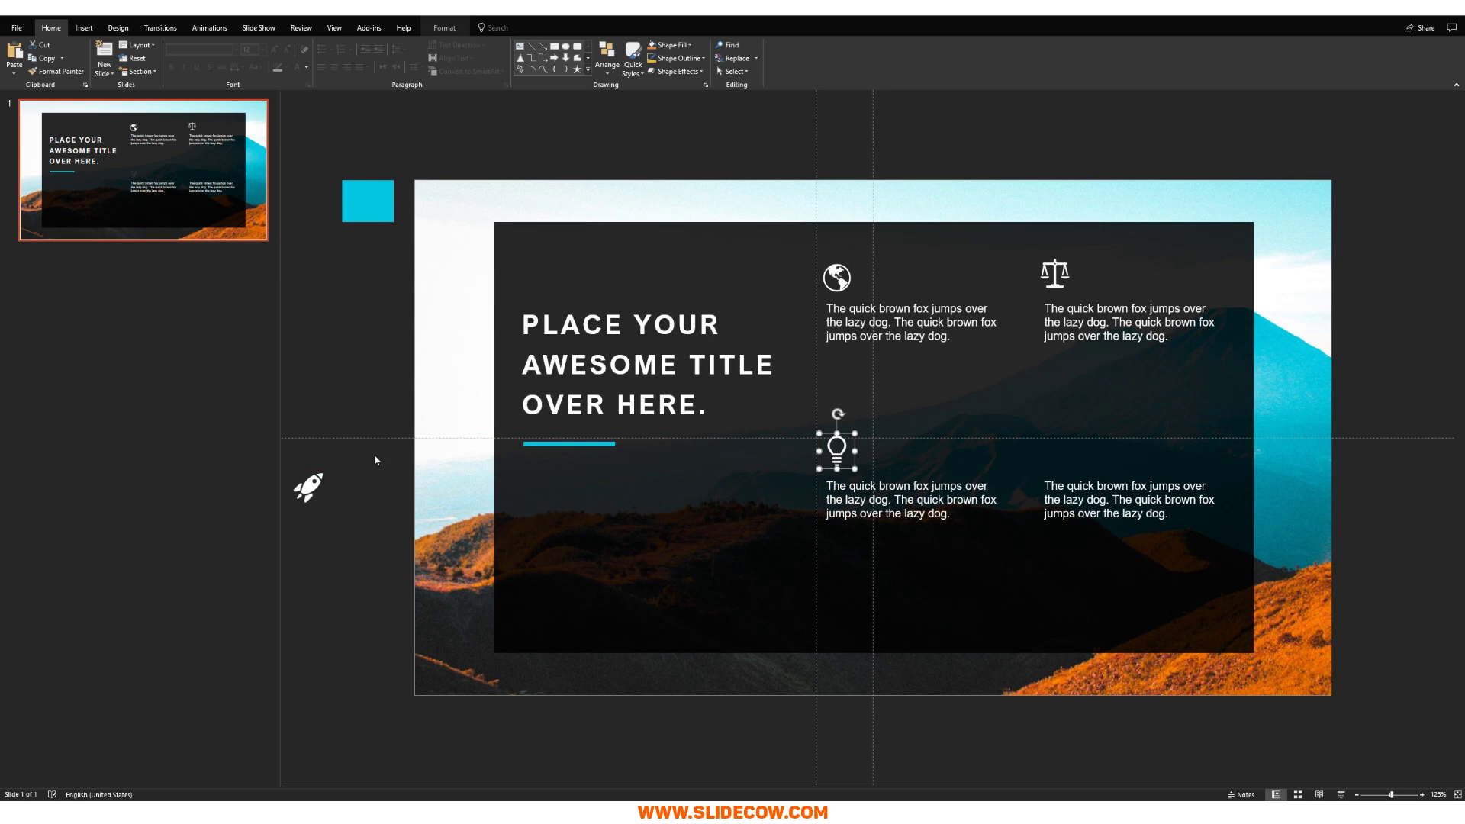
left_click_drag(310, 489, 1067, 458)
key("Escape")
- Align the lightbulb and rocket icons, then the globe and scales icons, in their rows
left_click_drag(1388, 402, 813, 496)
left_click(608, 57)
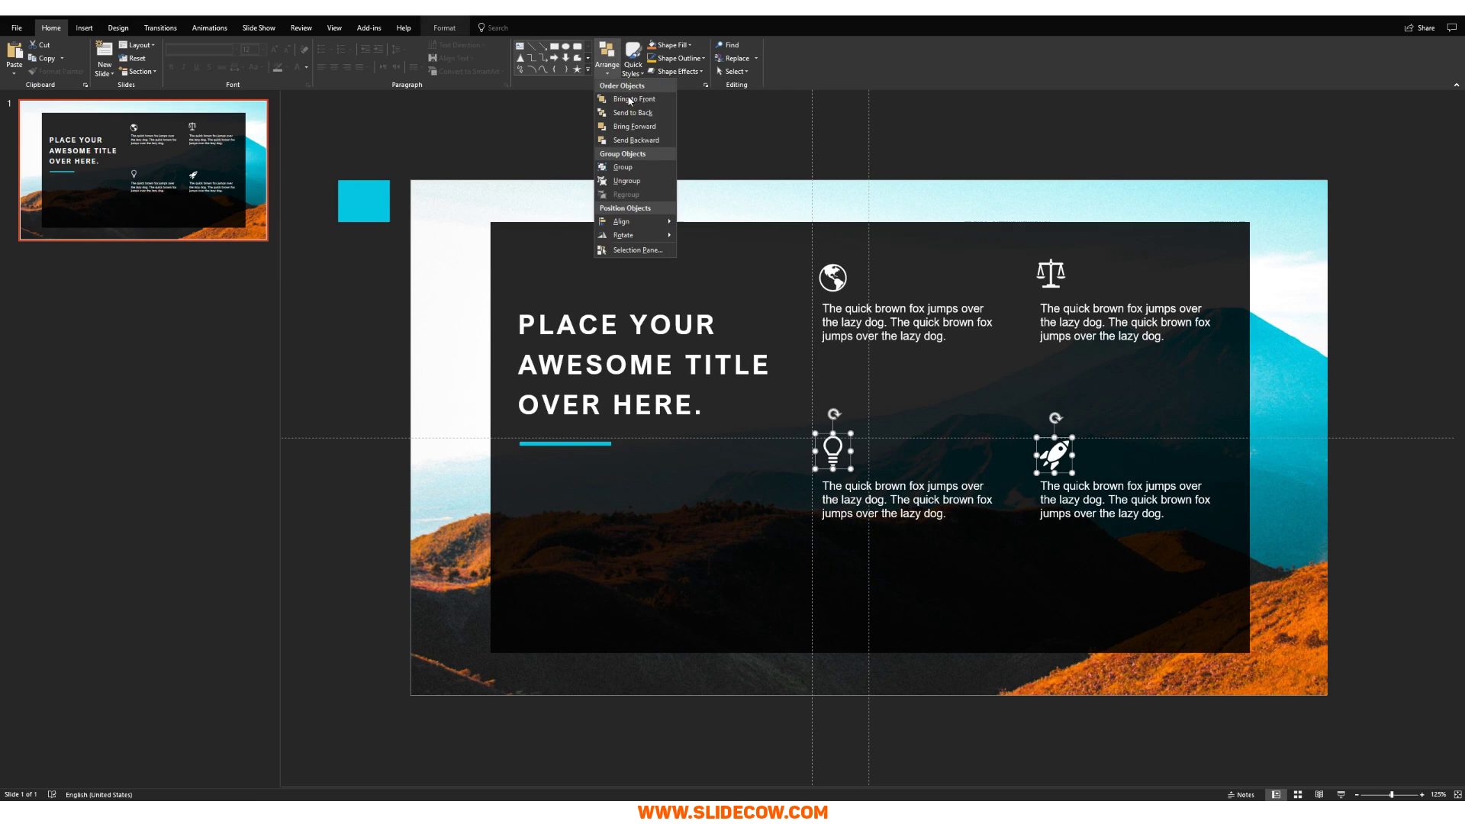
mouse_move(657, 224)
left_click(754, 280)
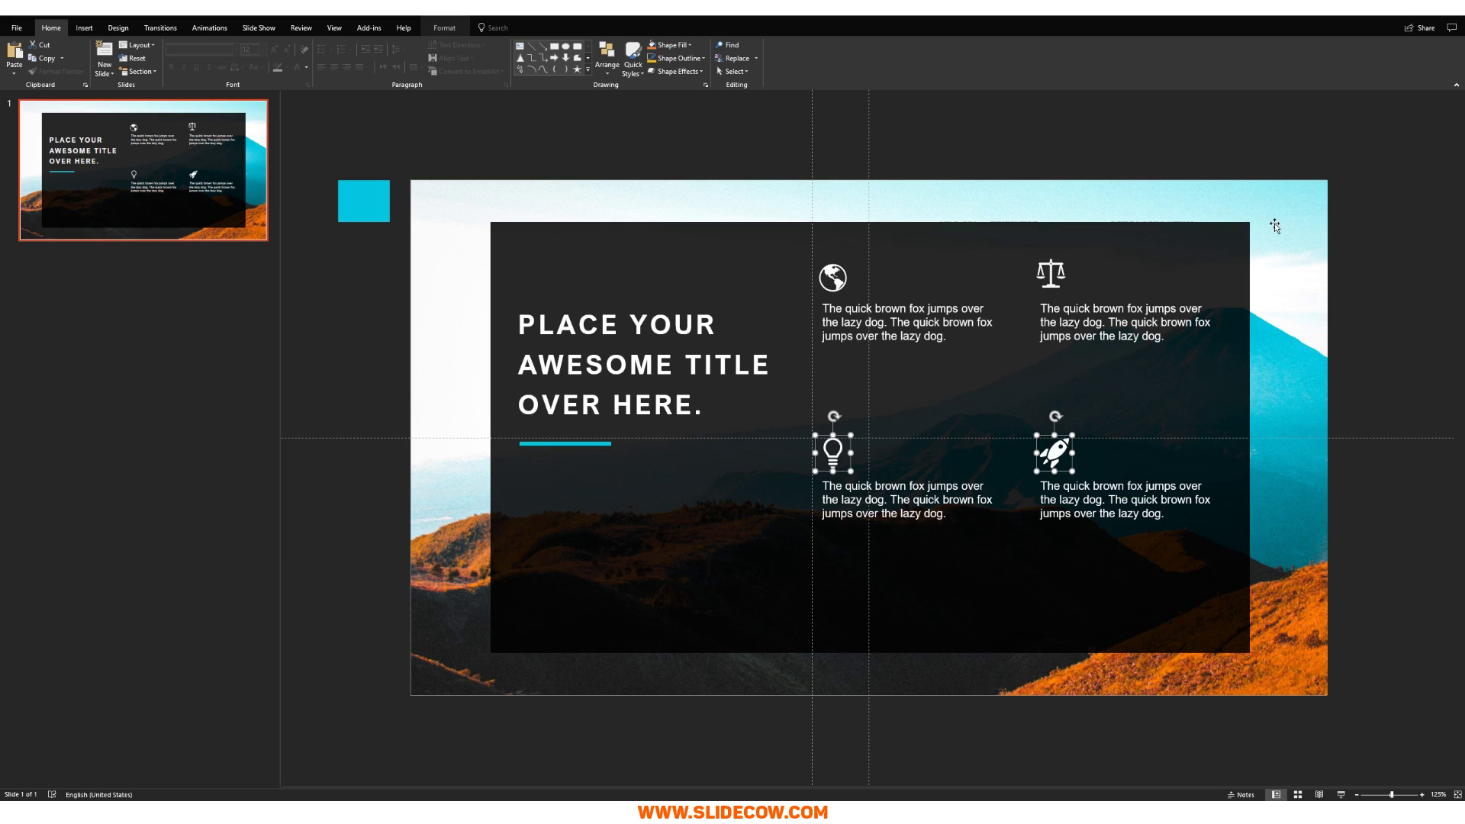
left_click_drag(1416, 233, 771, 330)
left_click(607, 57)
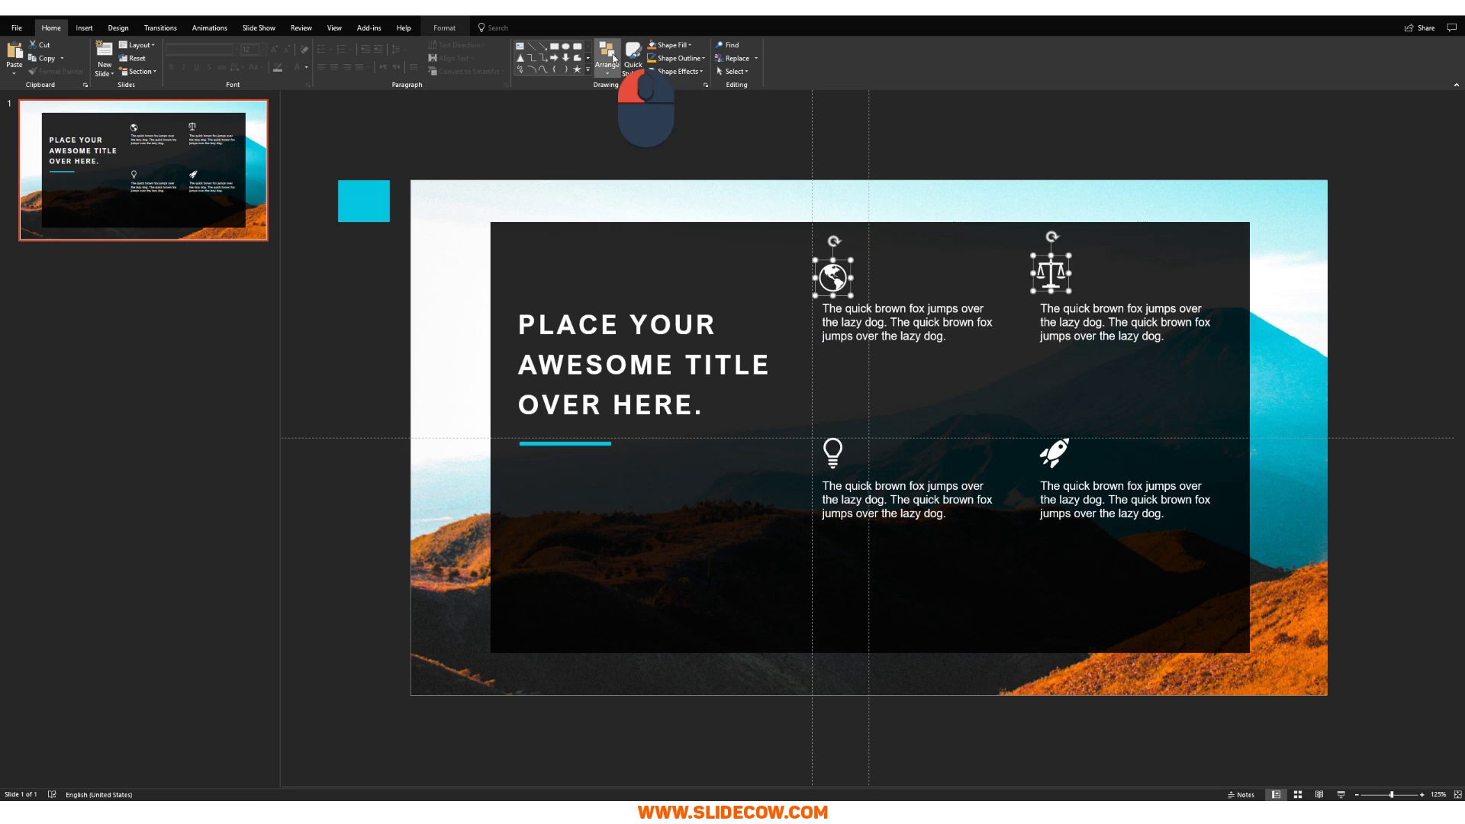
mouse_move(656, 225)
left_click(713, 260)
left_click(977, 343)
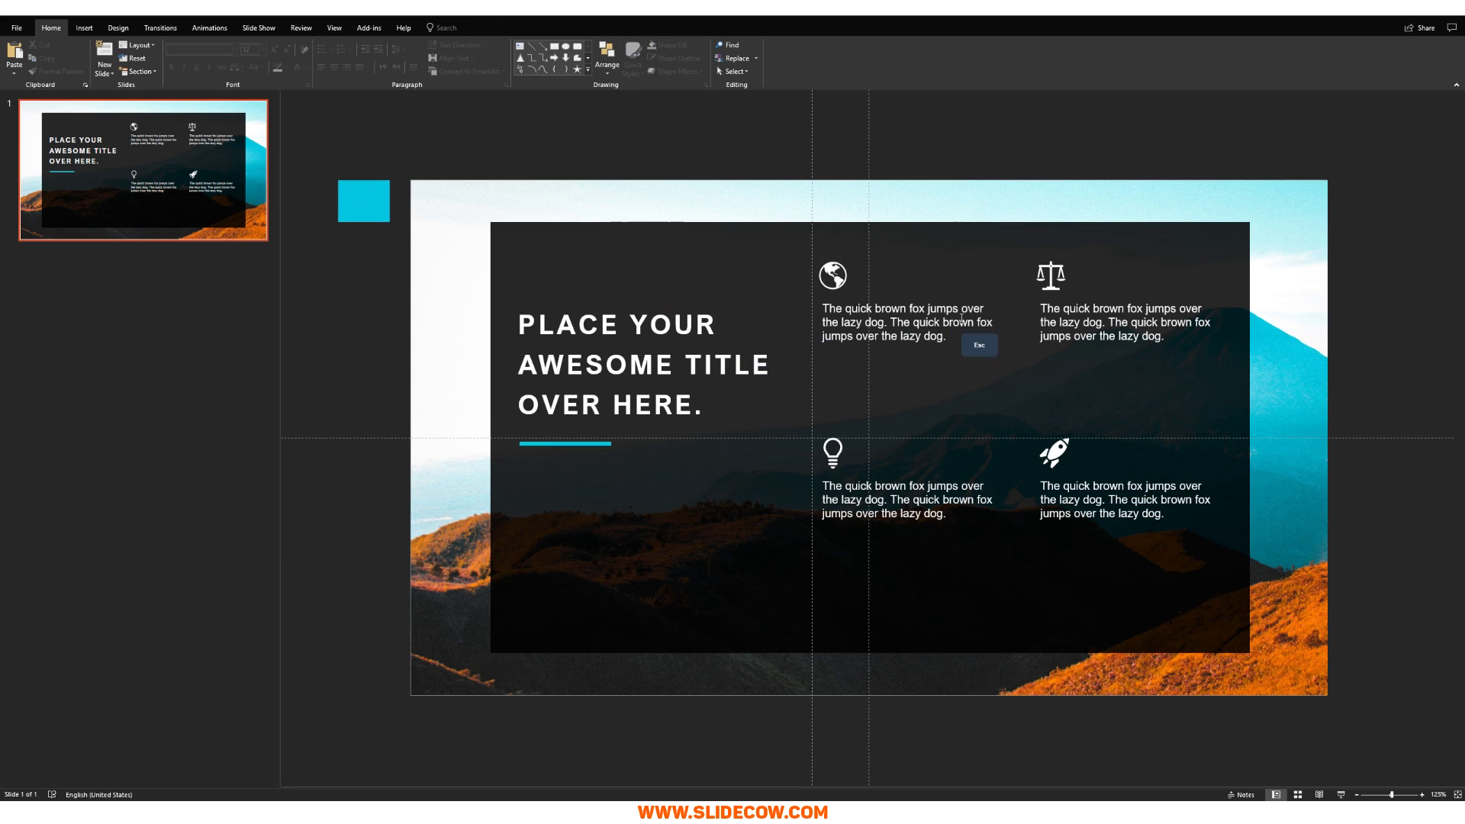
- Nudge the lightbulb icon one step left to line up under the globe icon
scroll(981, 356, "up", 3)
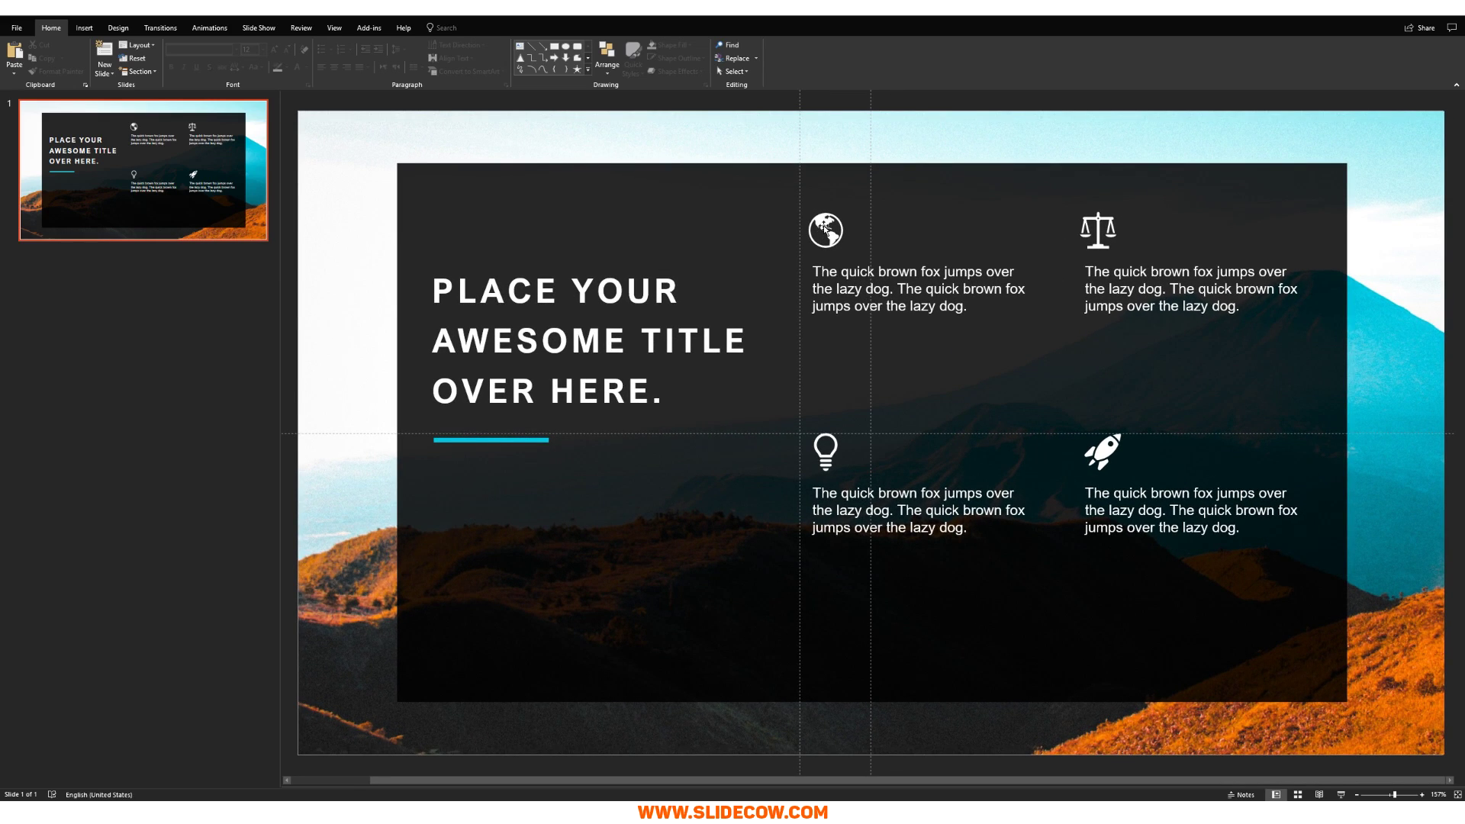
left_click(825, 228)
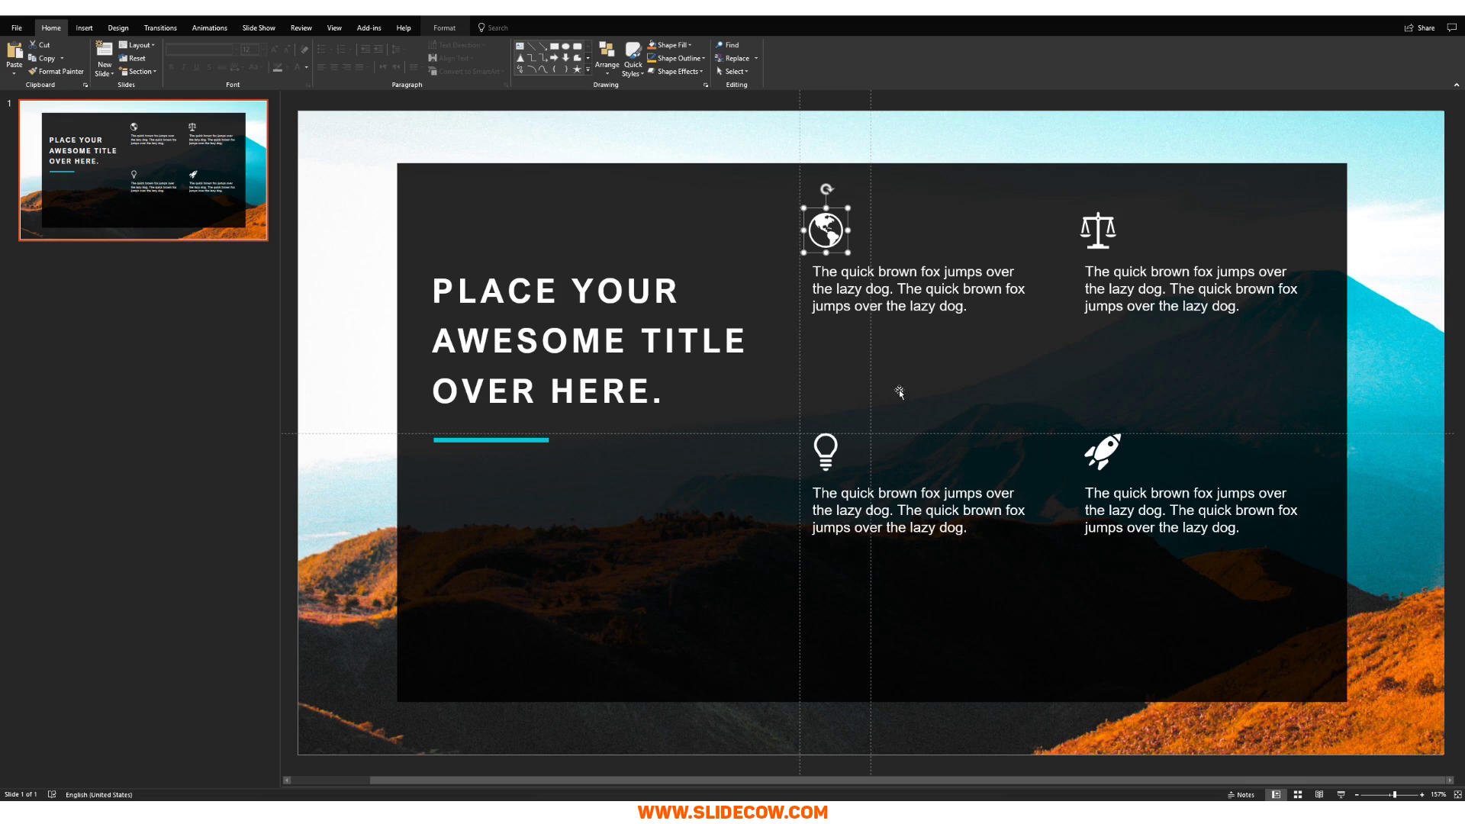
left_click(826, 460)
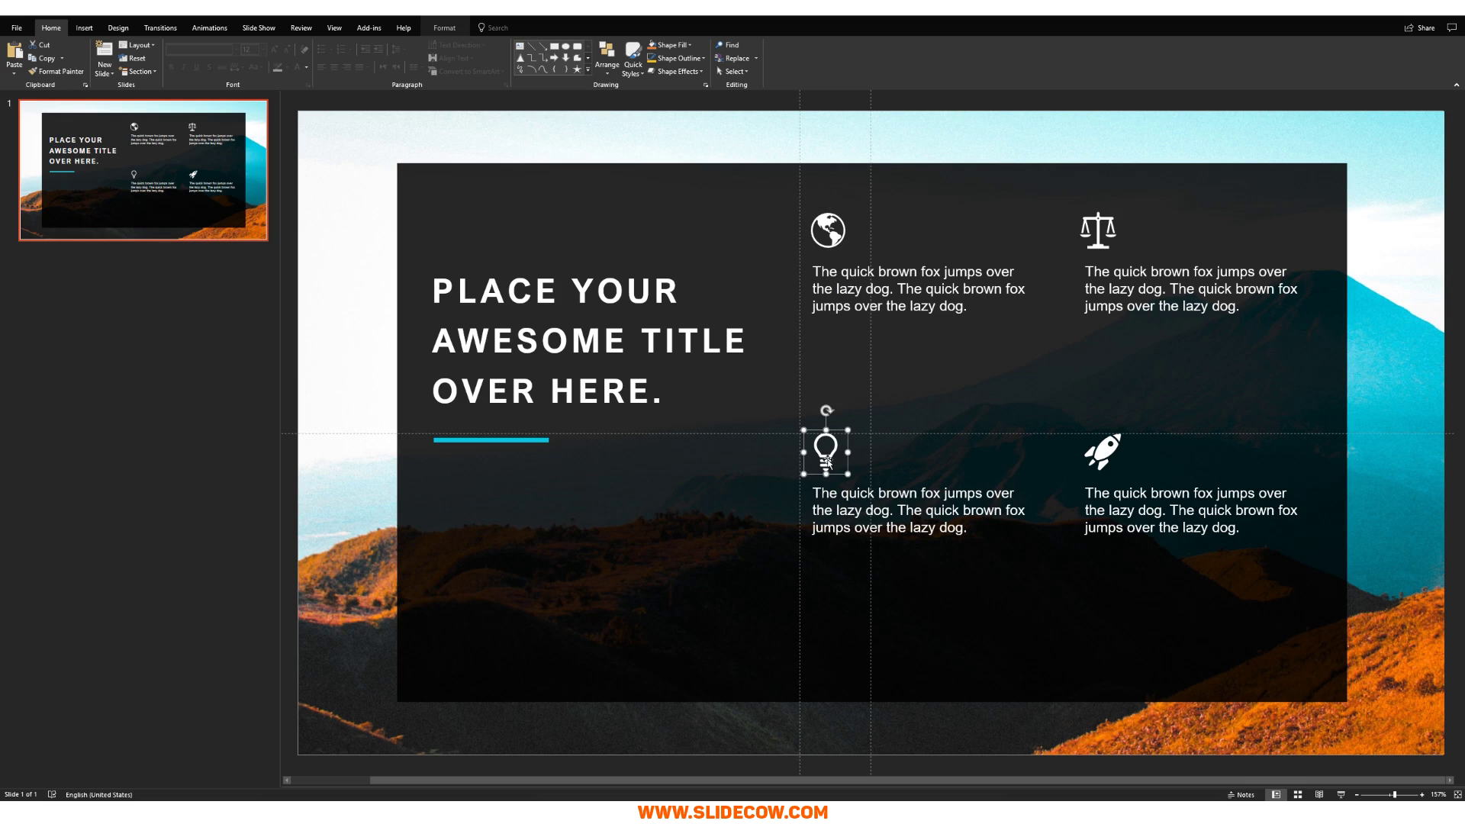
key("Left")
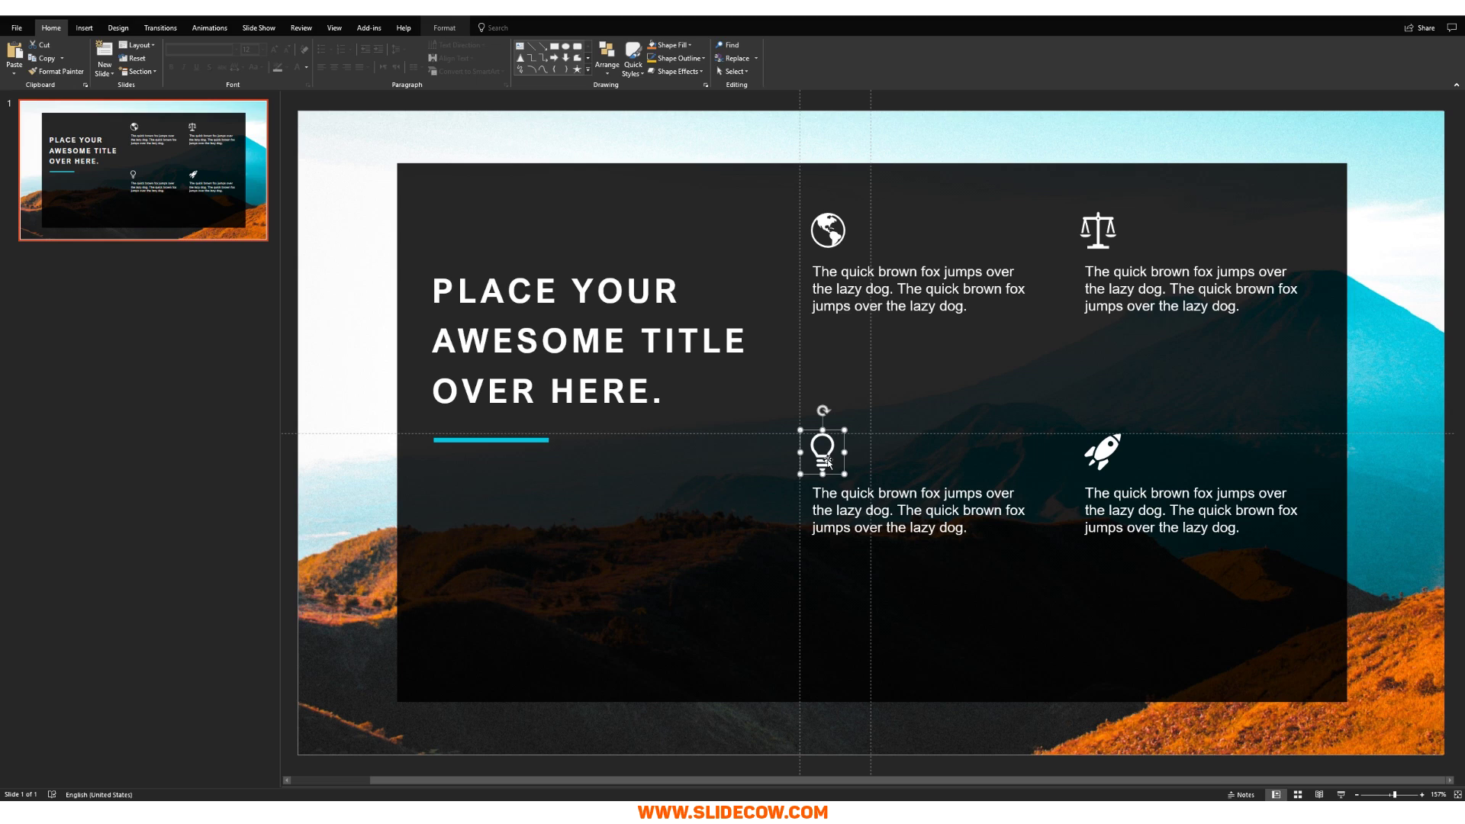
key("Escape")
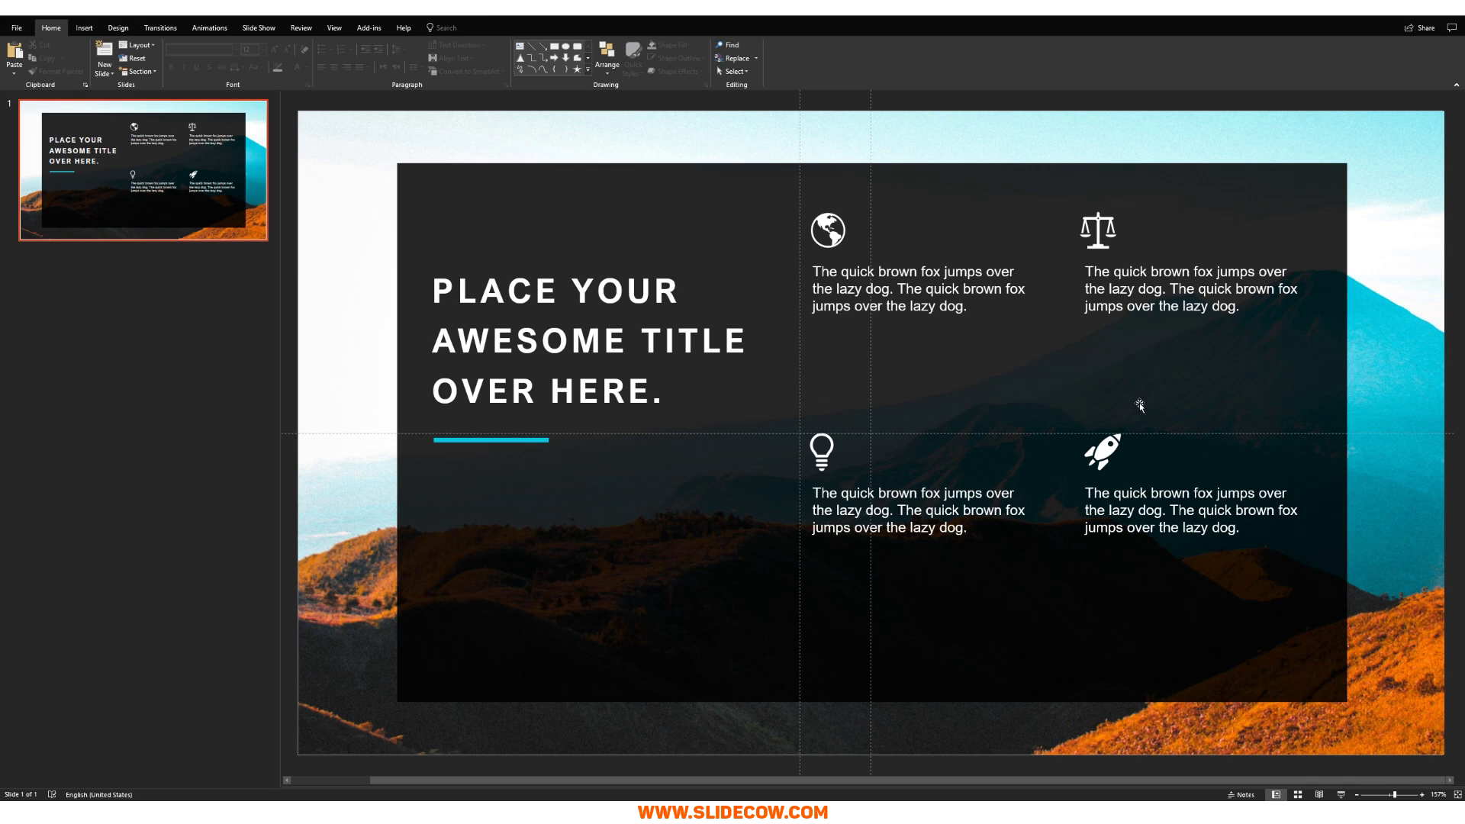
scroll(1135, 346, "down", 1)
scroll(1130, 361, "down", 5)
- Format-paint the cyan square's colour onto the globe, lightbulb, rocket and scales icons
scroll(549, 249, "up", 3)
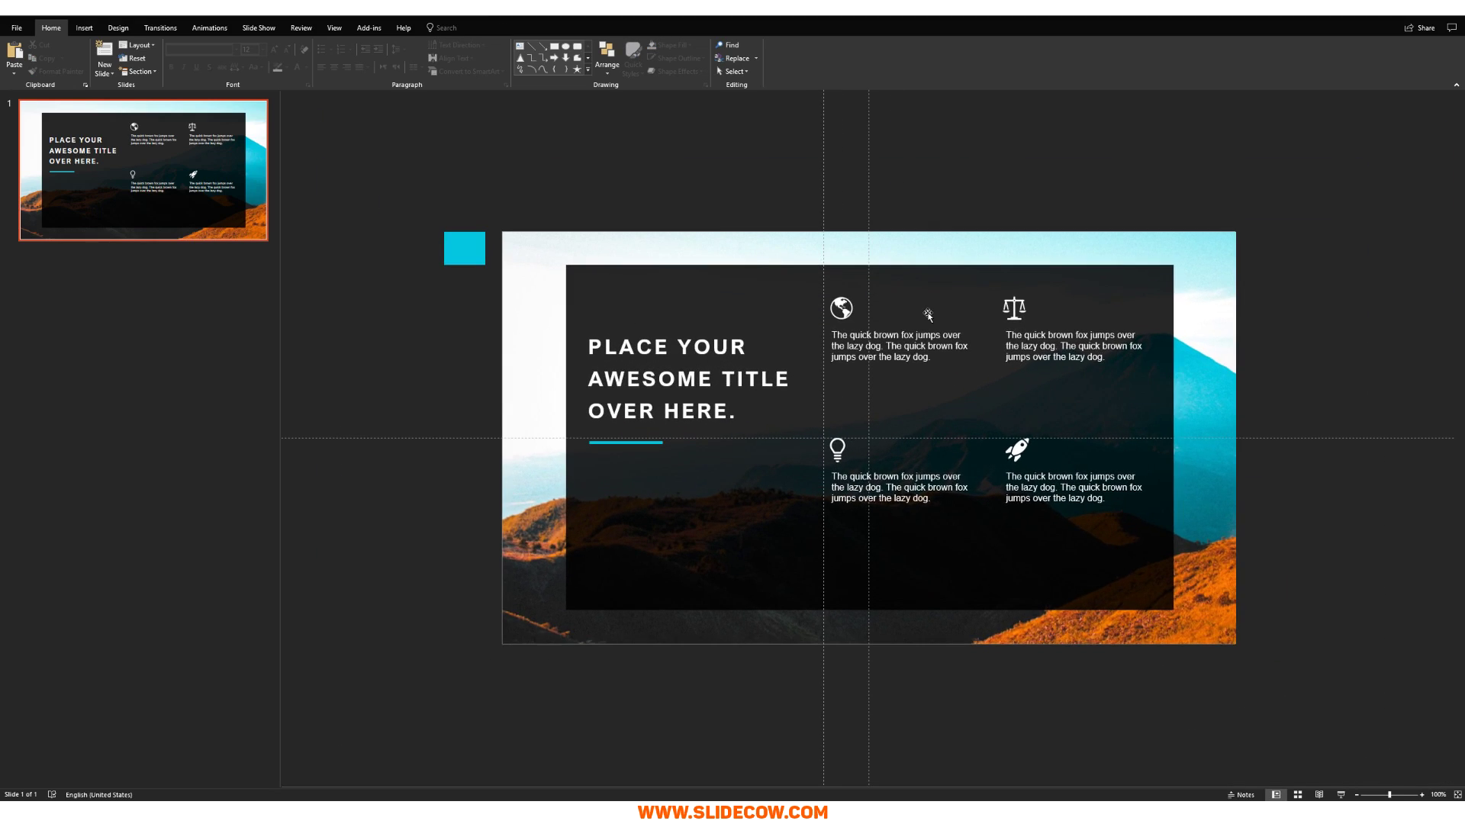
left_click(455, 249)
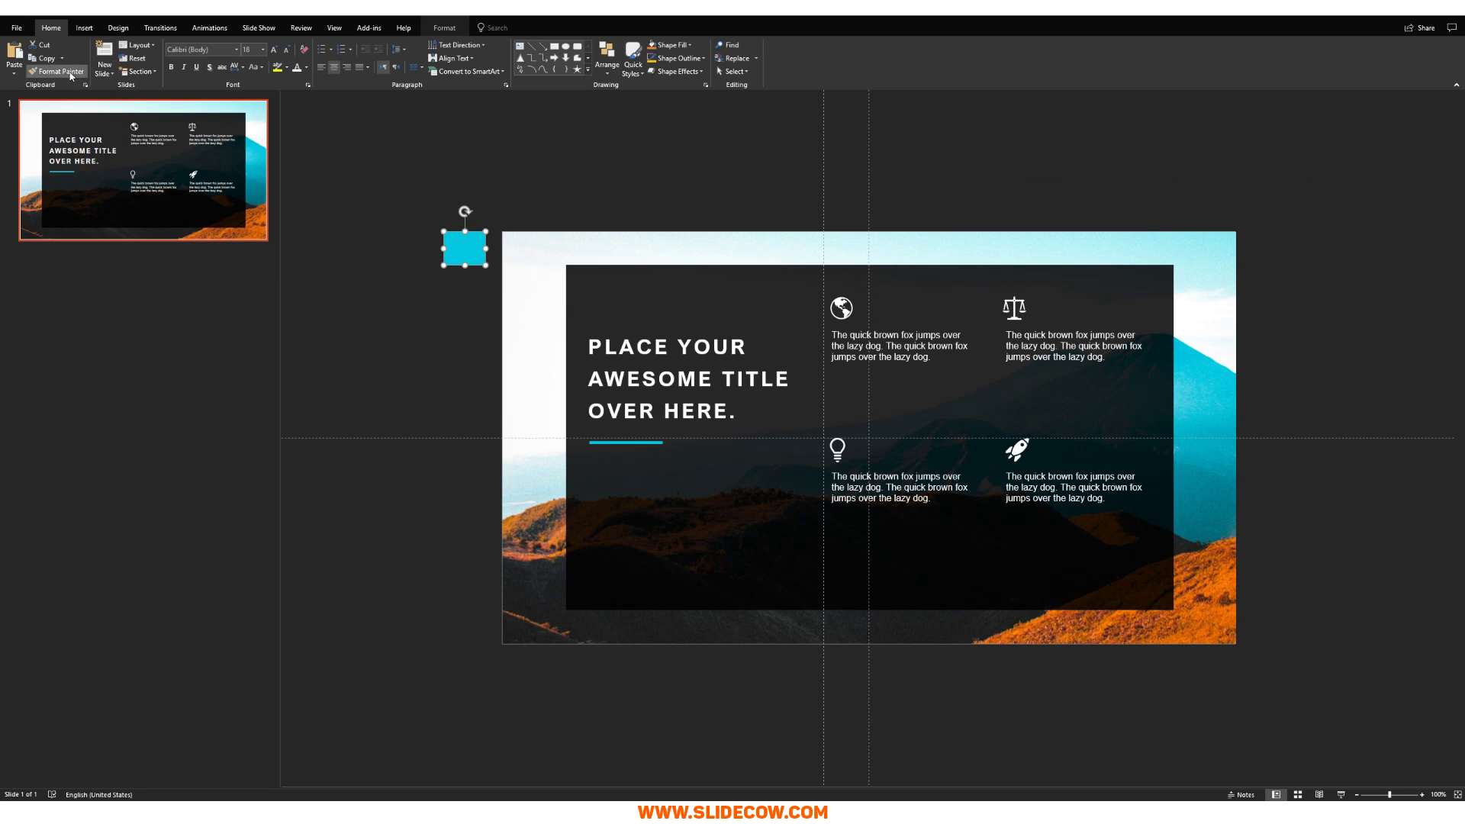
scroll(917, 272, "up", 3)
left_click(896, 248)
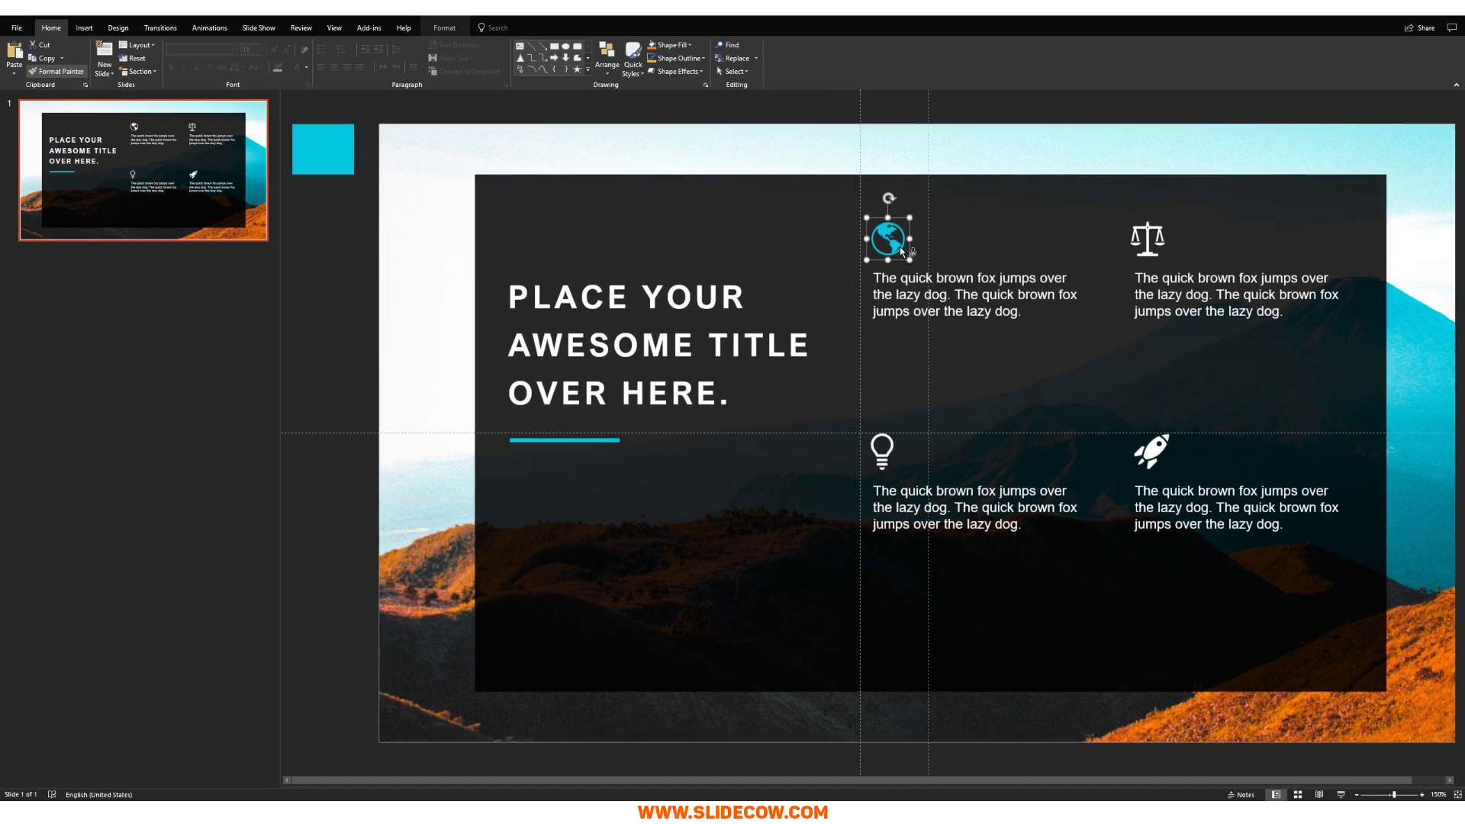
left_click(881, 462)
left_click(1164, 450)
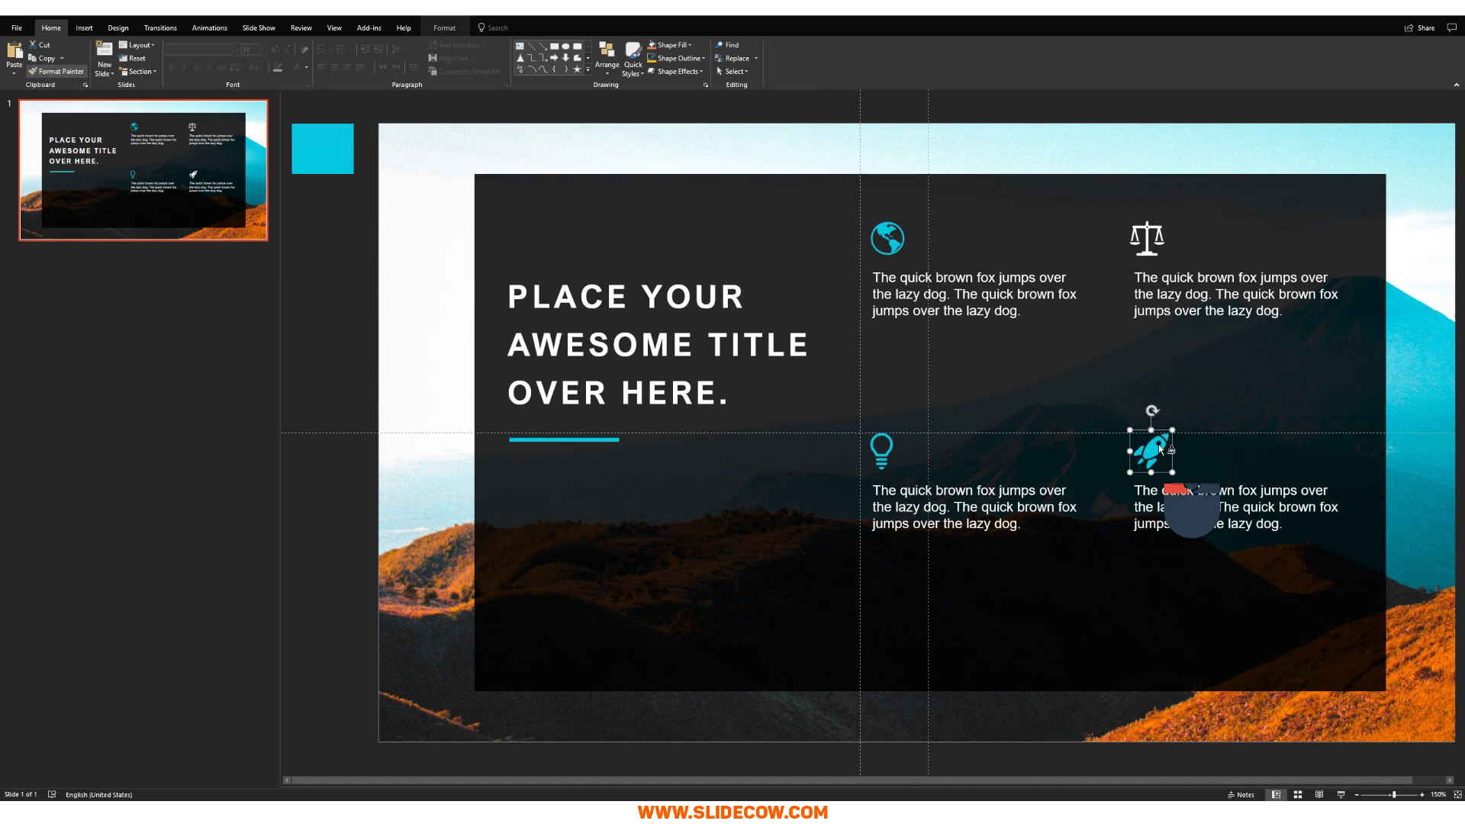
left_click(1149, 238)
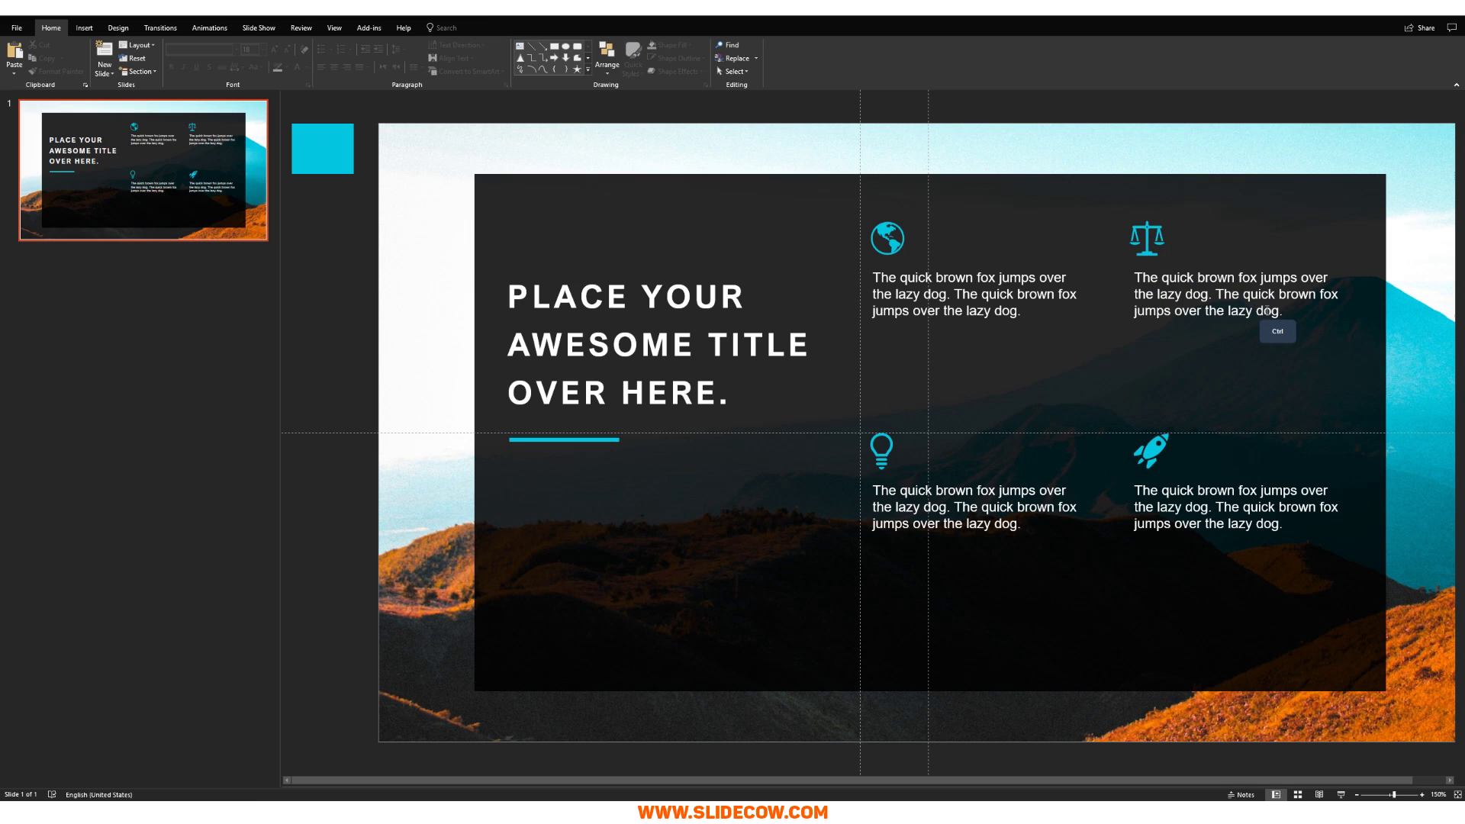
scroll(1272, 319, "down", 3)
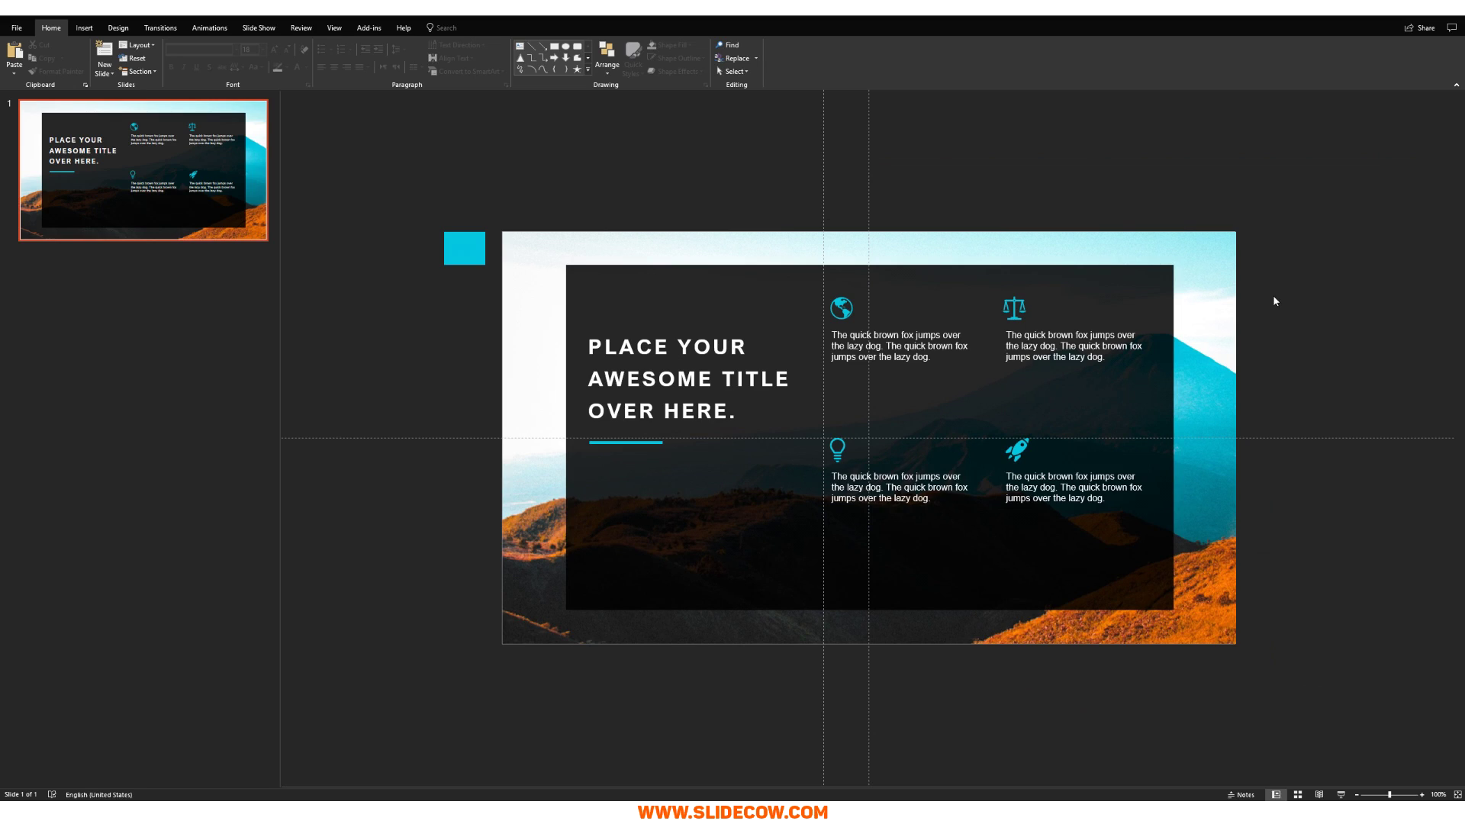
- Group the four icon text blocks, middle-align the title with that group, and group them together
left_click_drag(1300, 264, 802, 528)
key("ctrl+g")
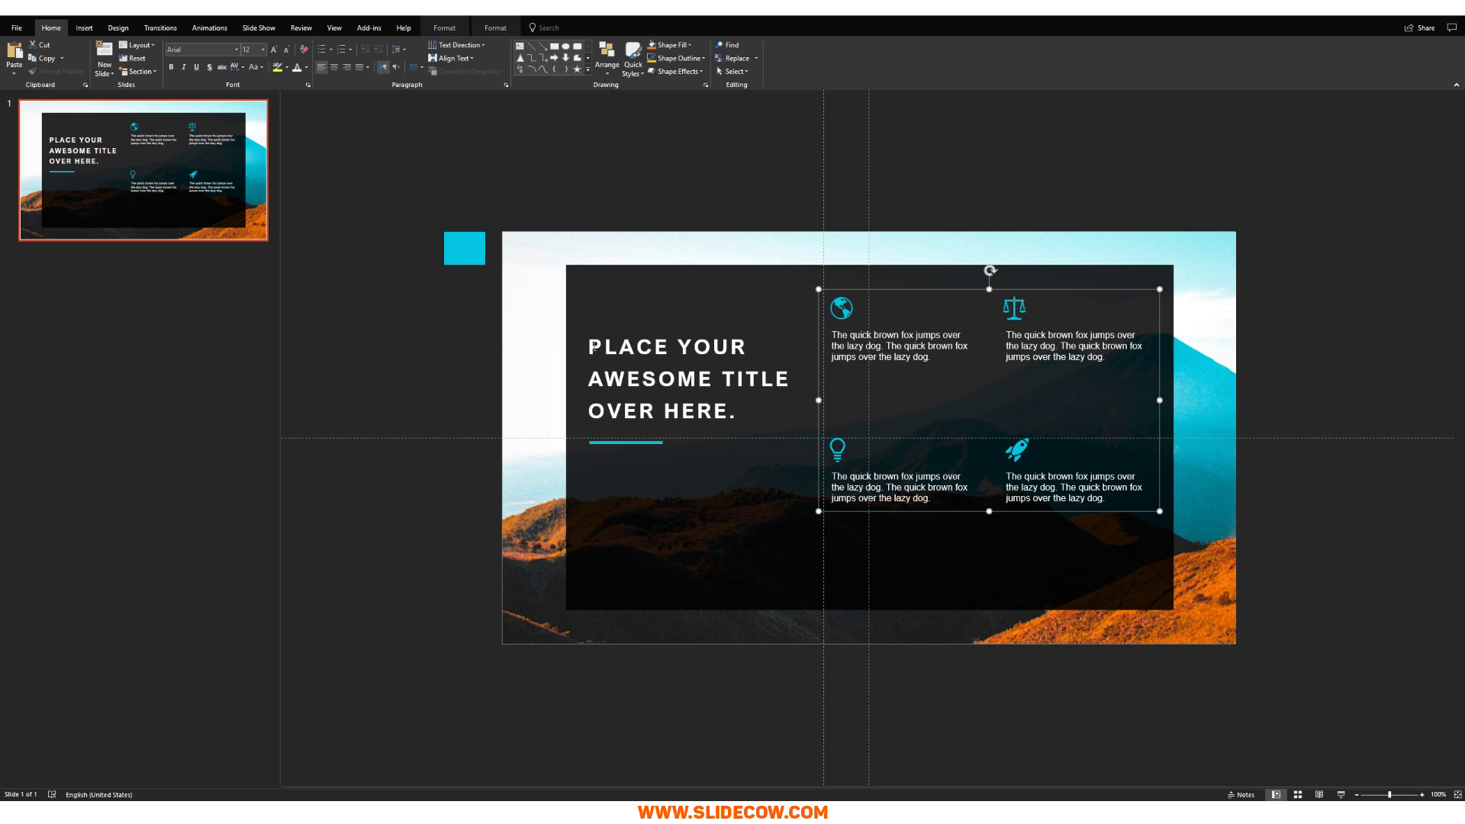
left_click_drag(459, 305, 825, 531)
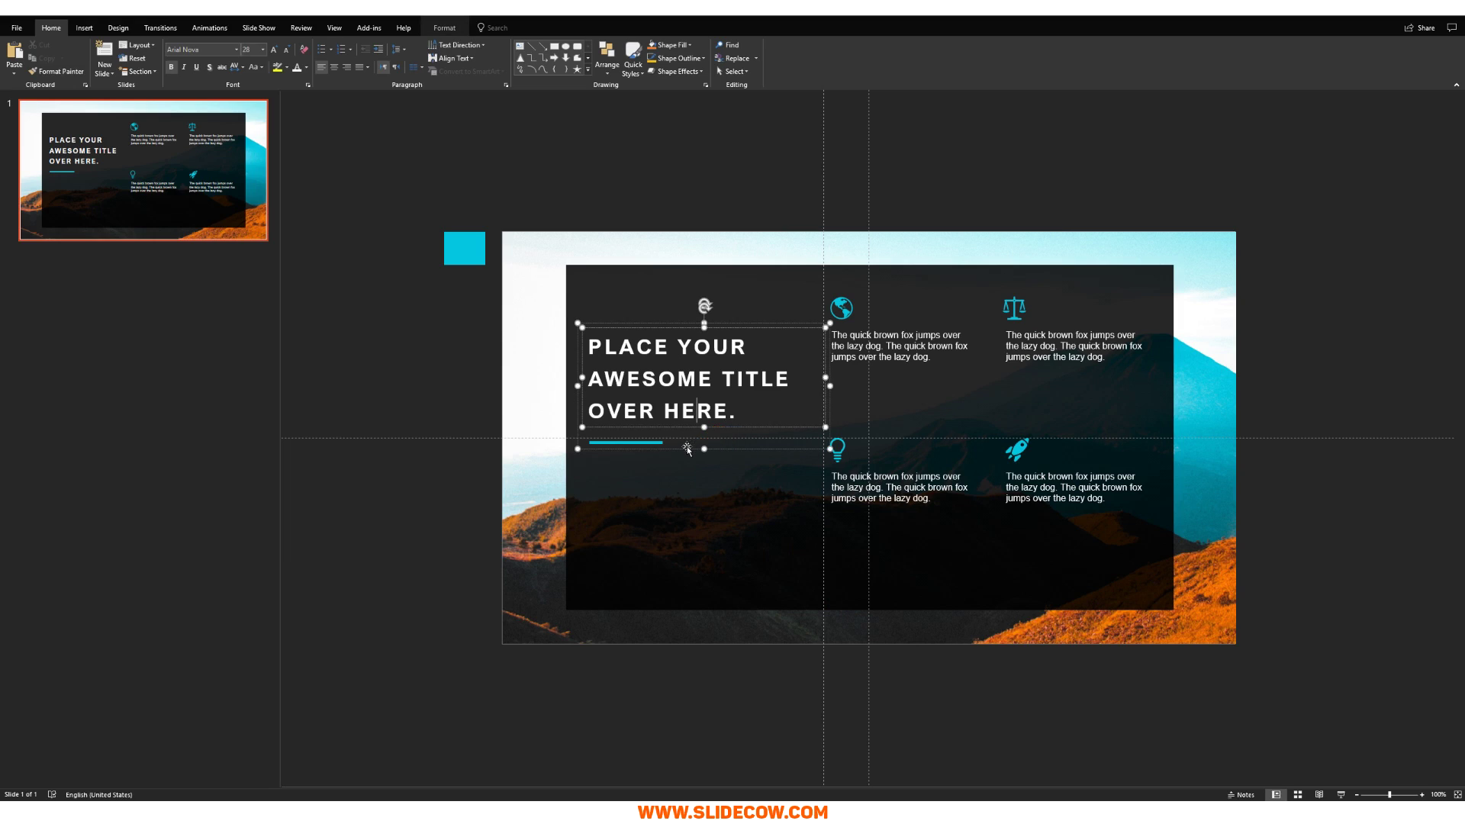
left_click(924, 357, "shift")
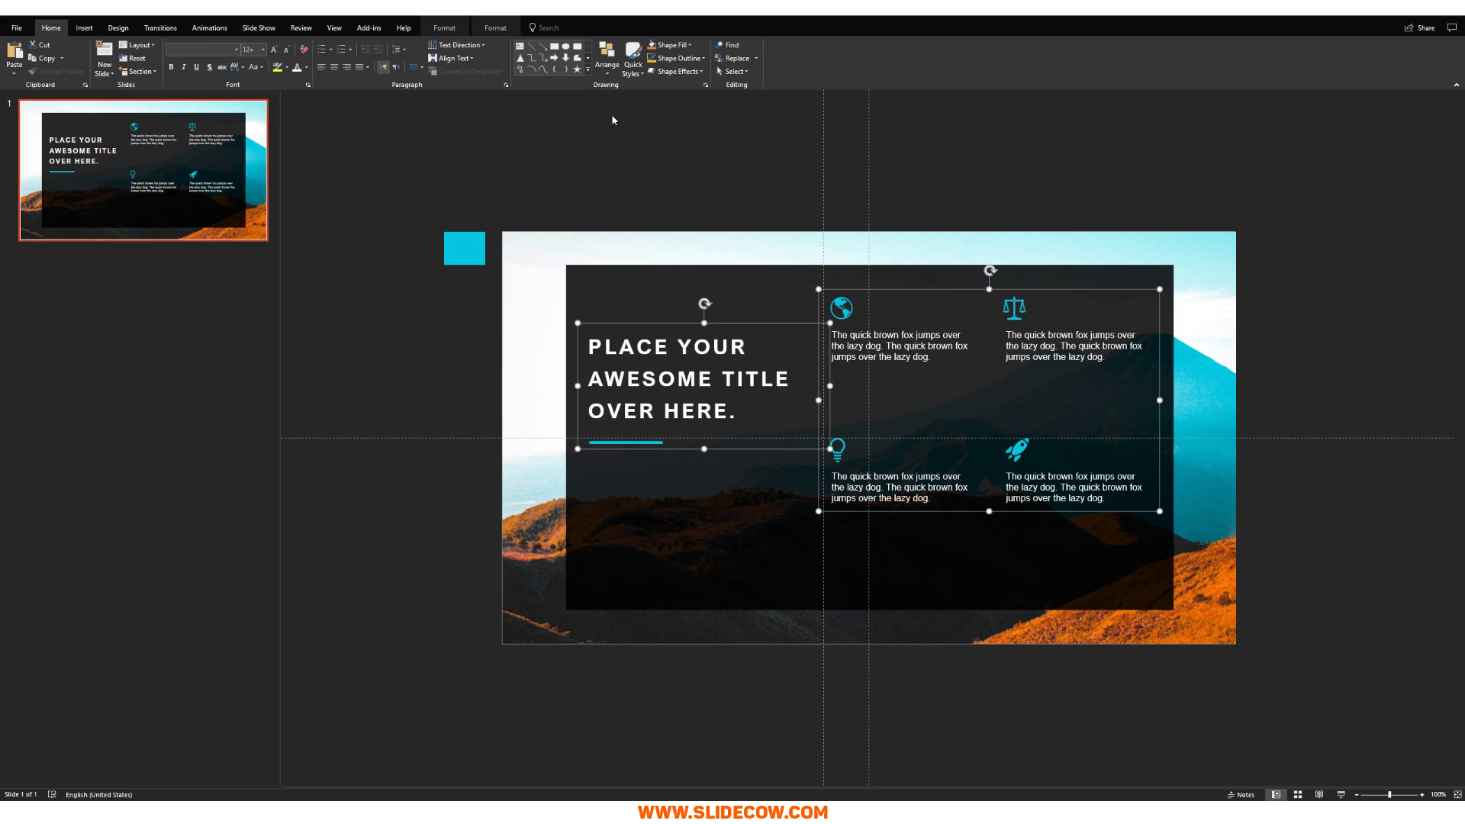
left_click(608, 55)
mouse_move(658, 223)
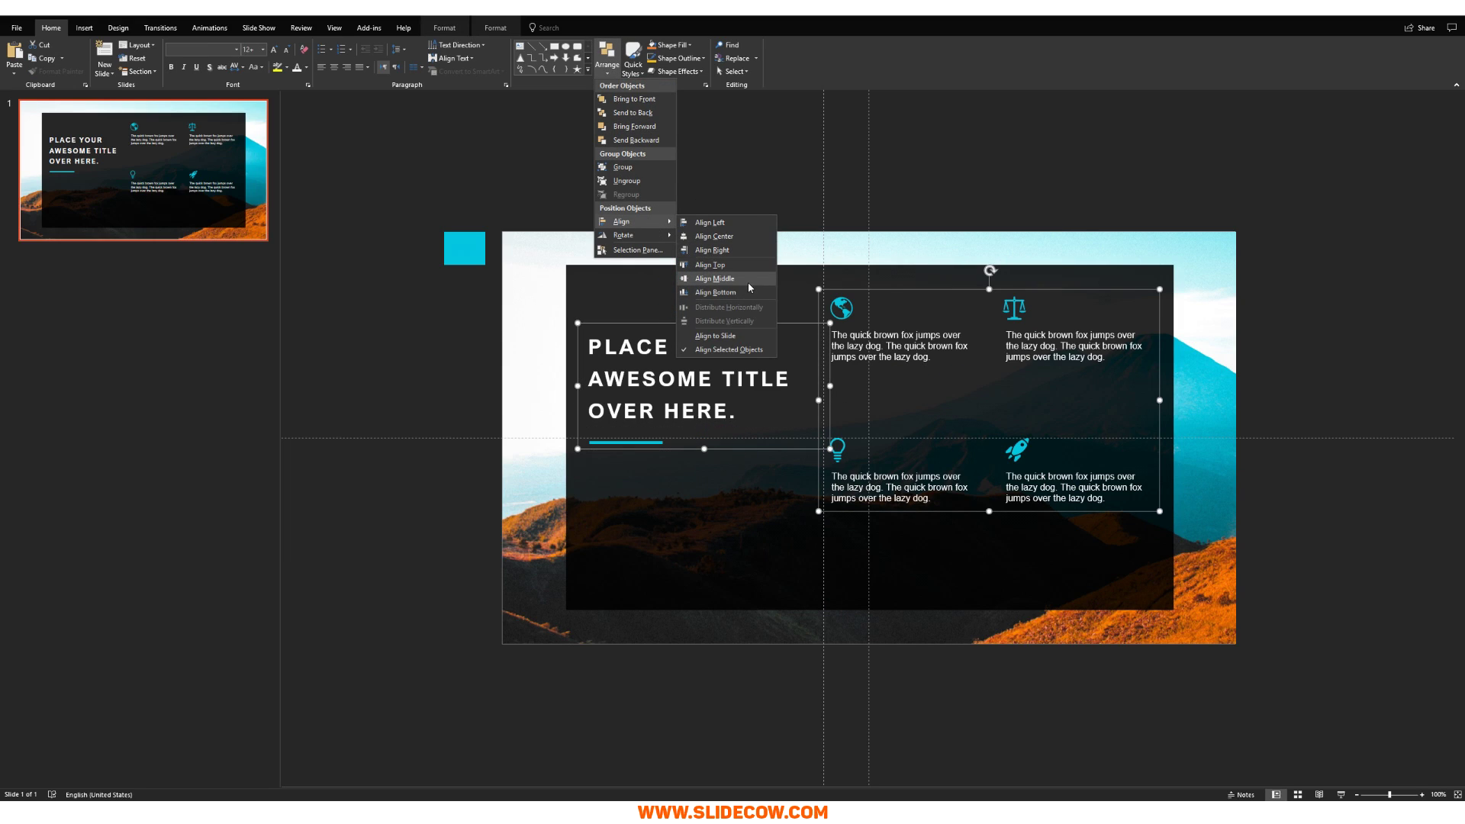
left_click(748, 282)
key("ctrl+g")
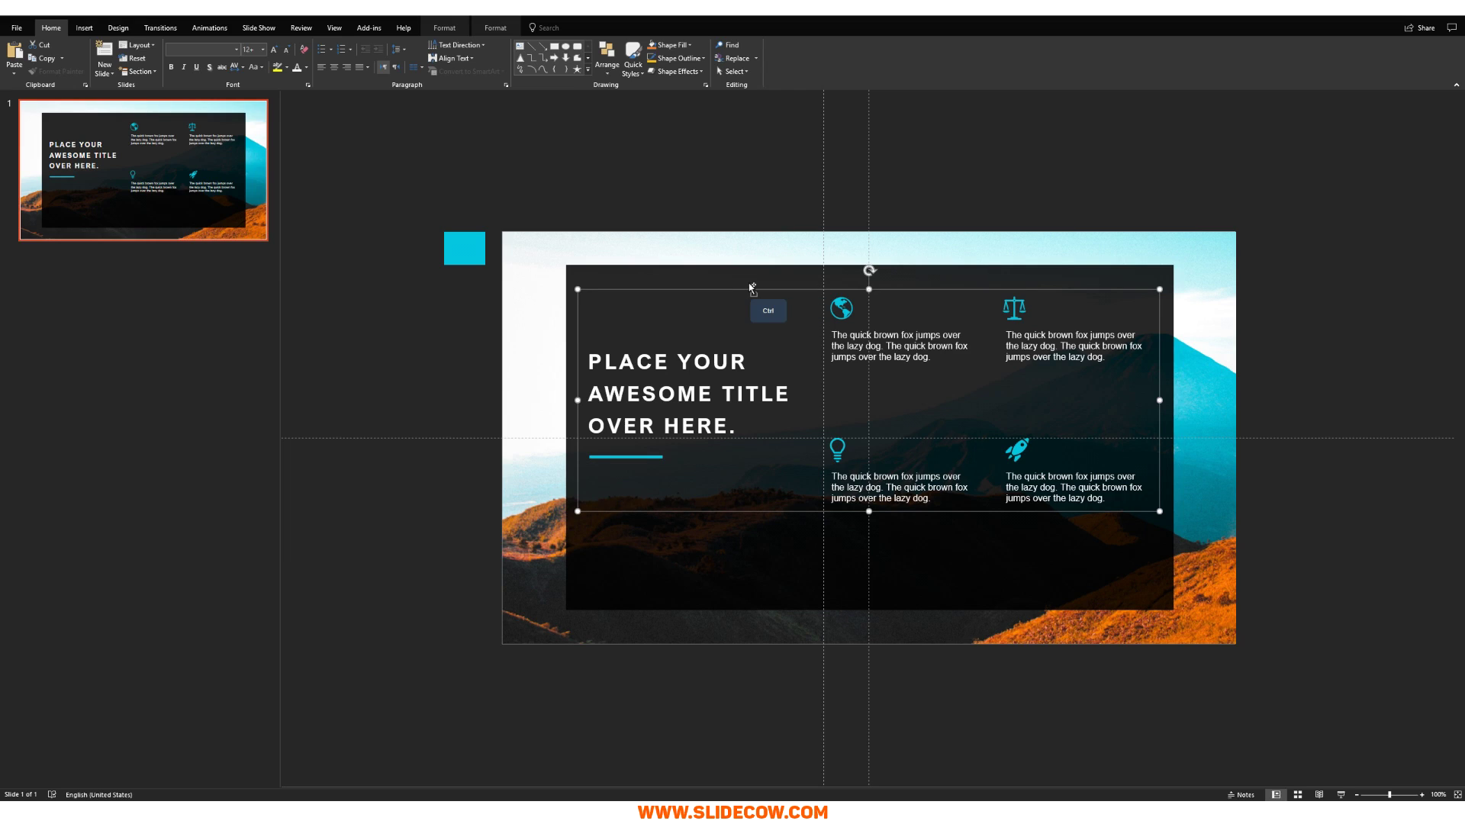
- Centre the combined title-and-icons group vertically on the slide
left_click(608, 55)
mouse_move(646, 222)
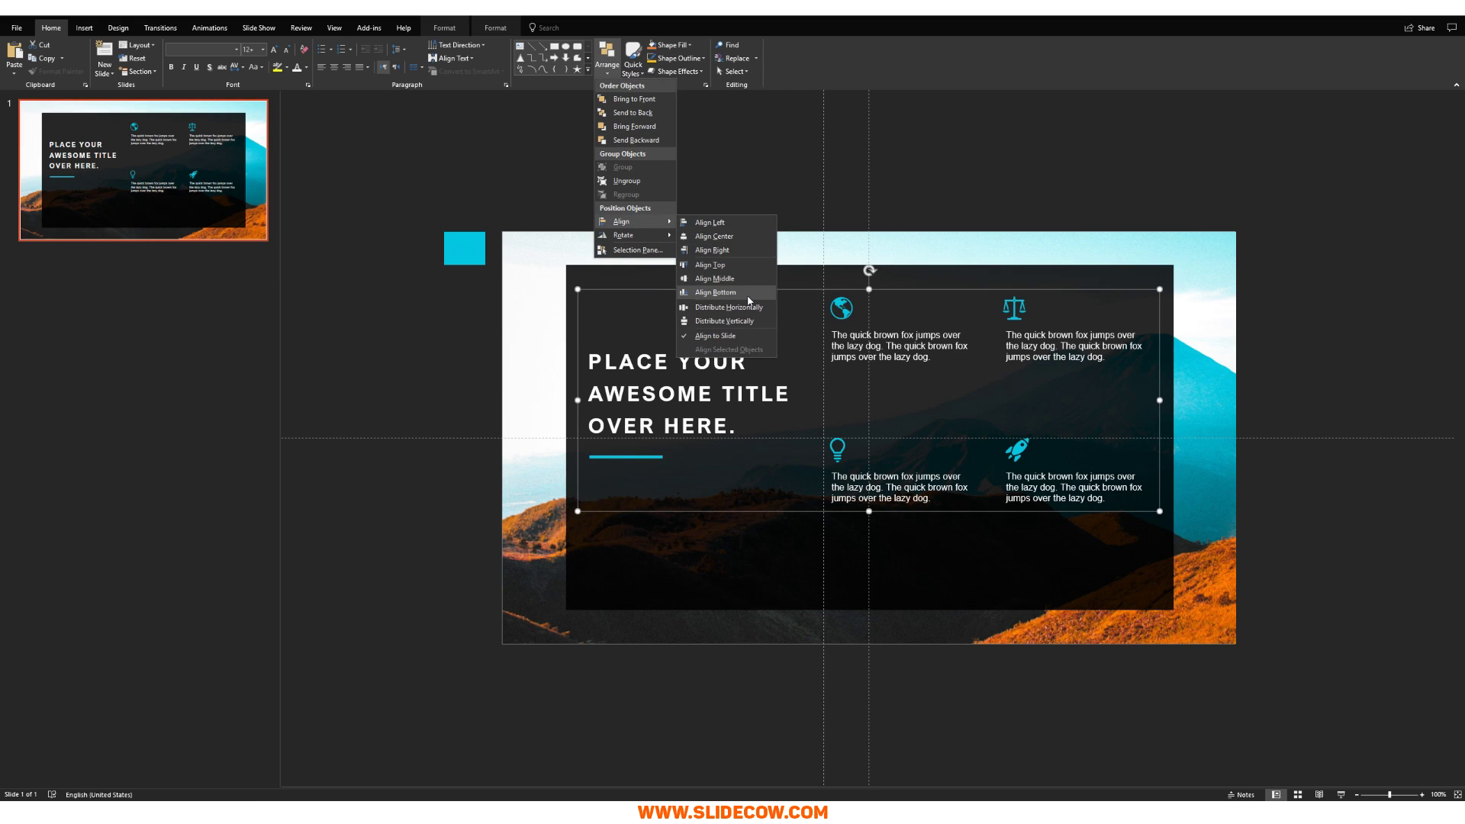
left_click(746, 279)
key("Escape")
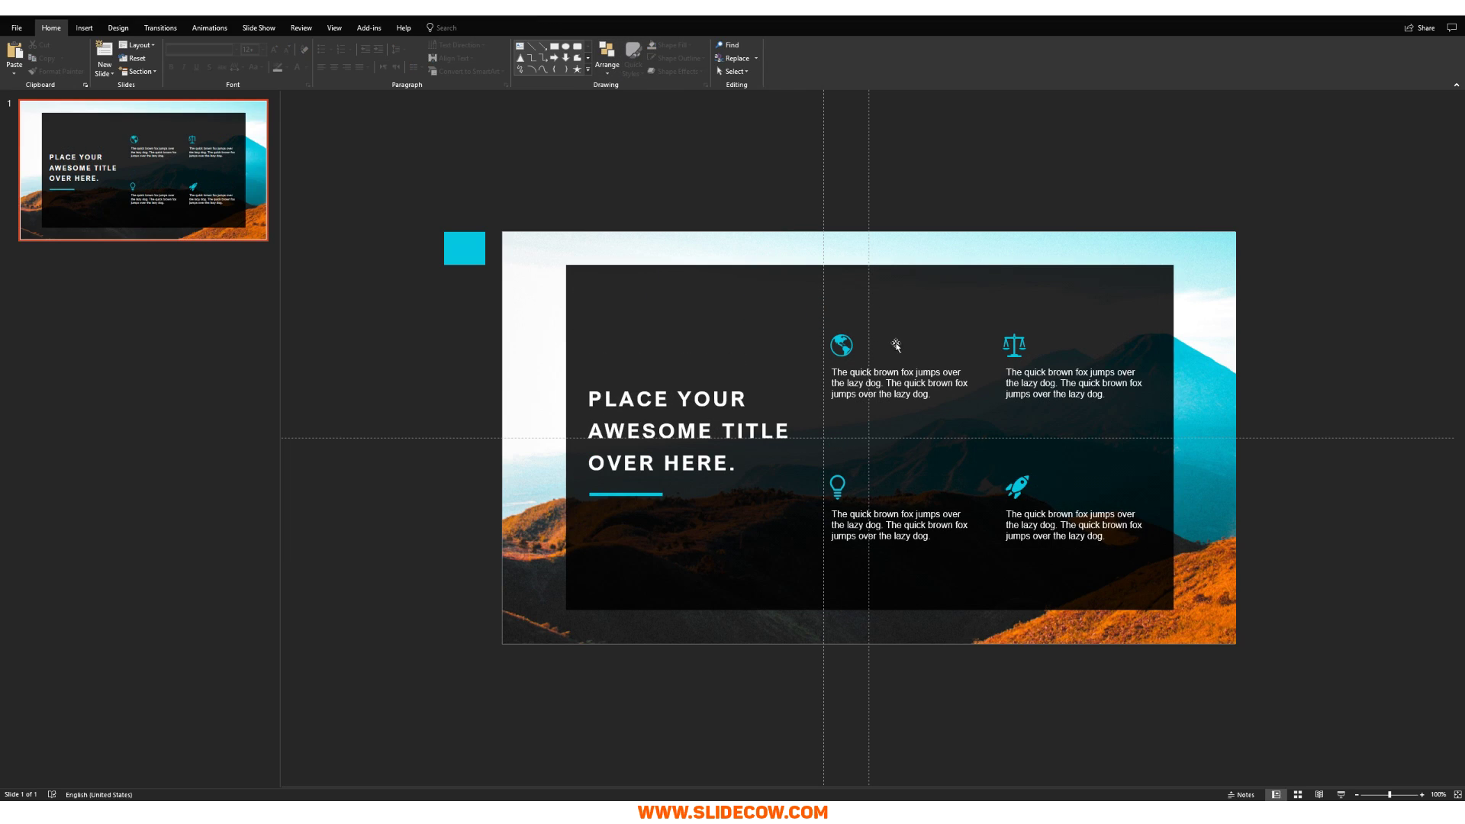
scroll(899, 347, "down", 2)
scroll(897, 348, "up", 5)
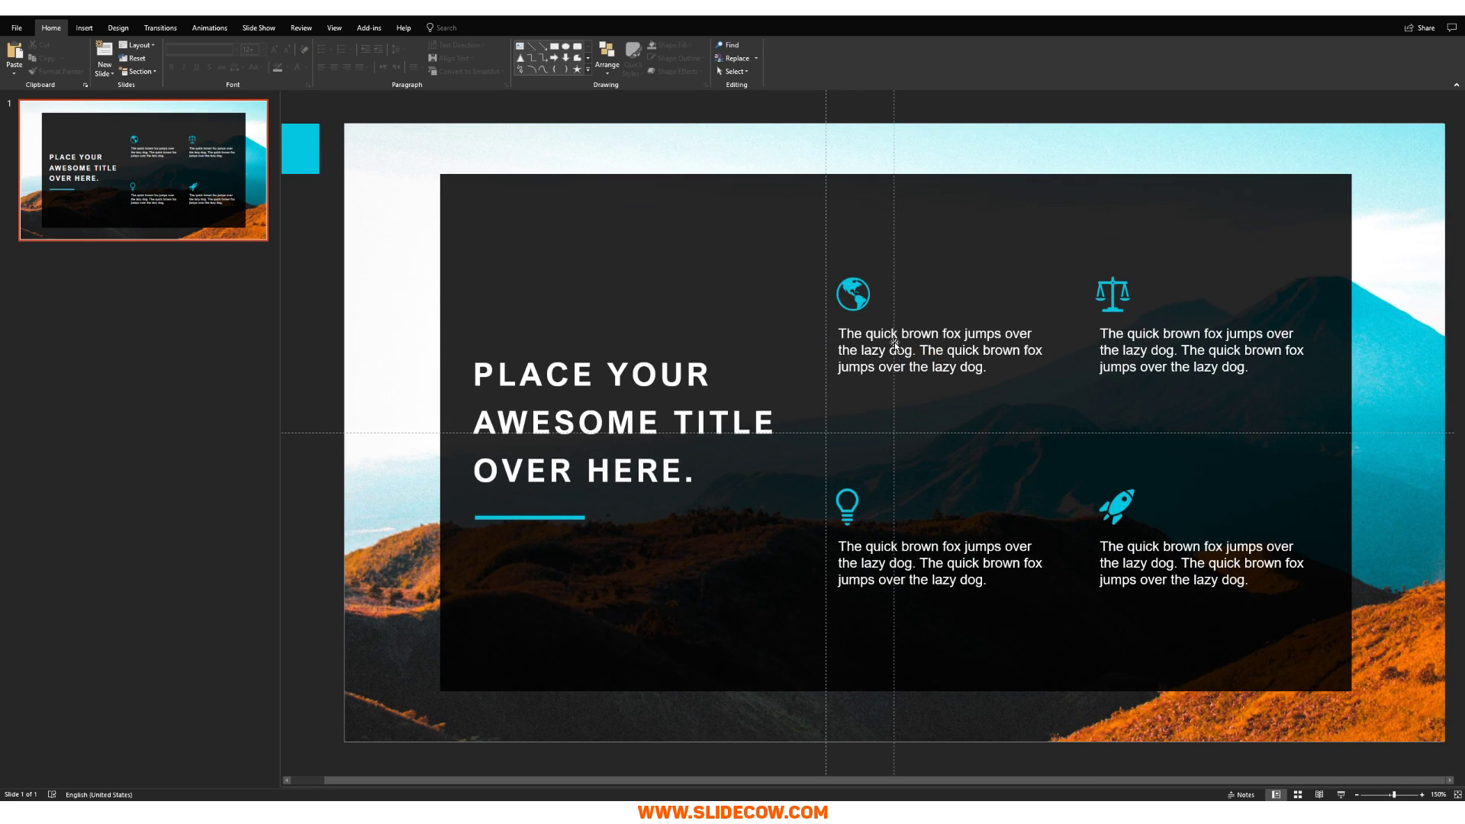
left_click(1341, 794)
key("ctrl")
scroll(1093, 628, "down", 3)
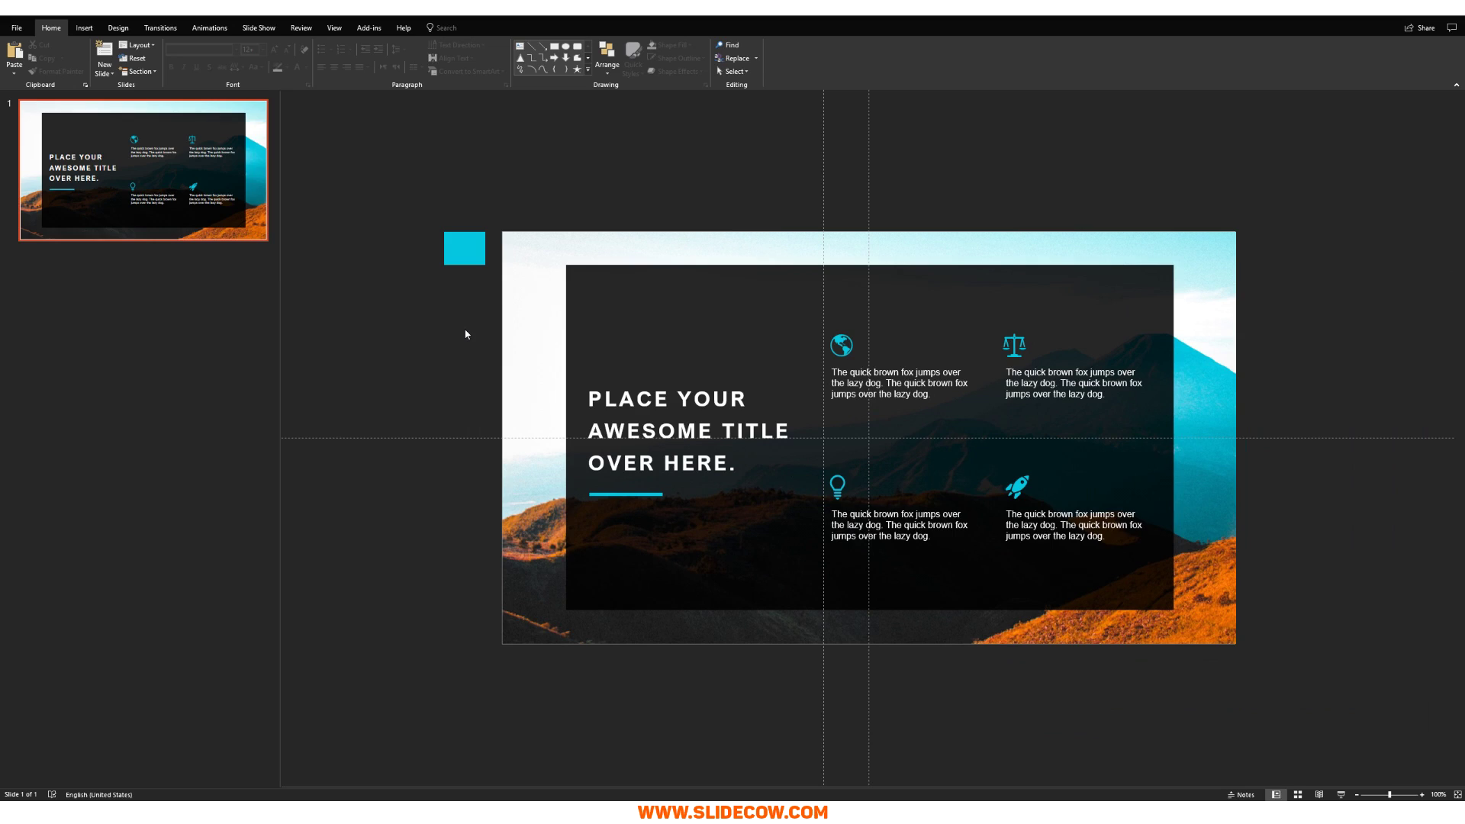
left_click(235, 193)
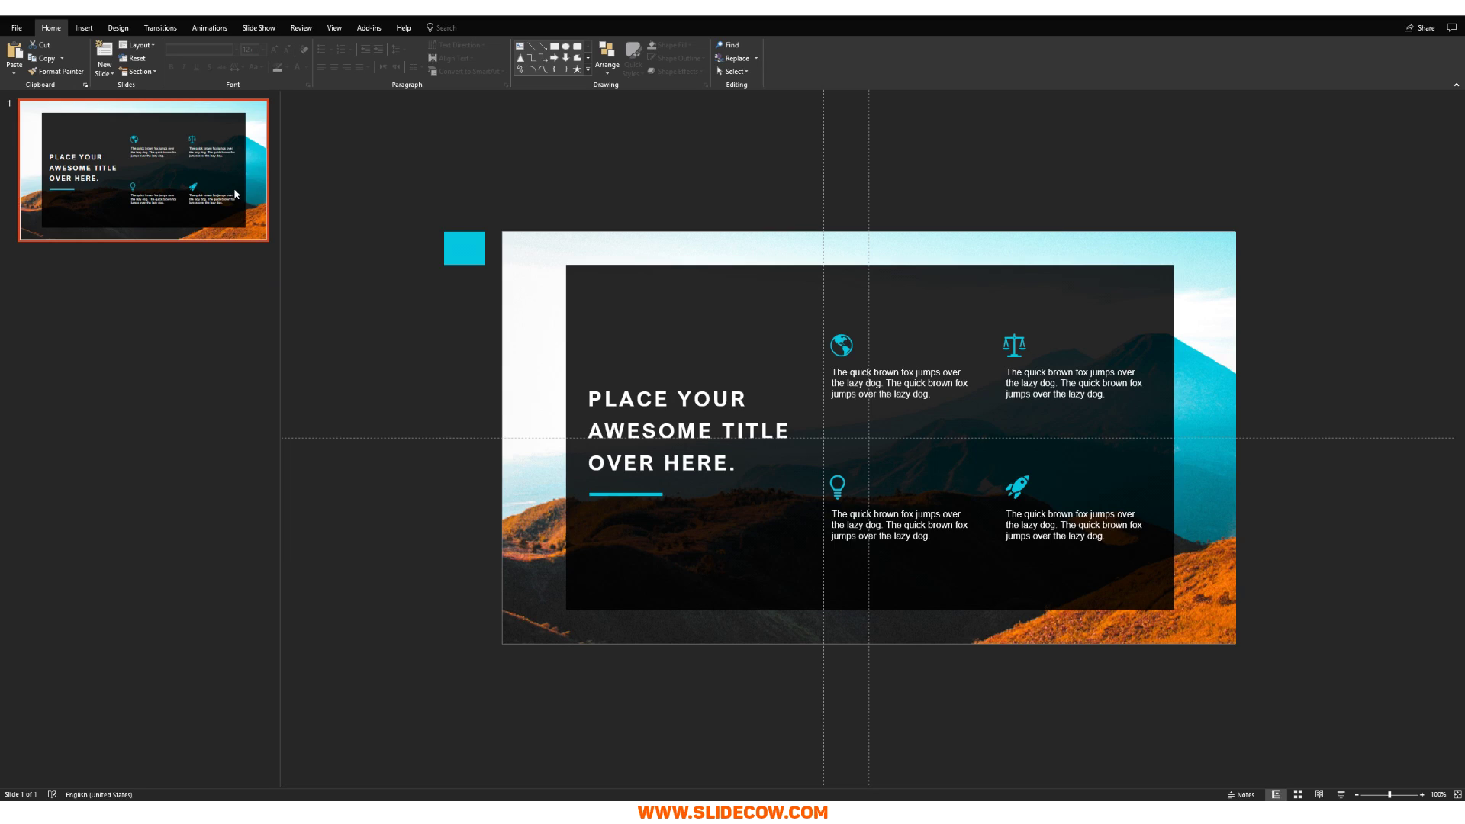
key("ctrl+d")
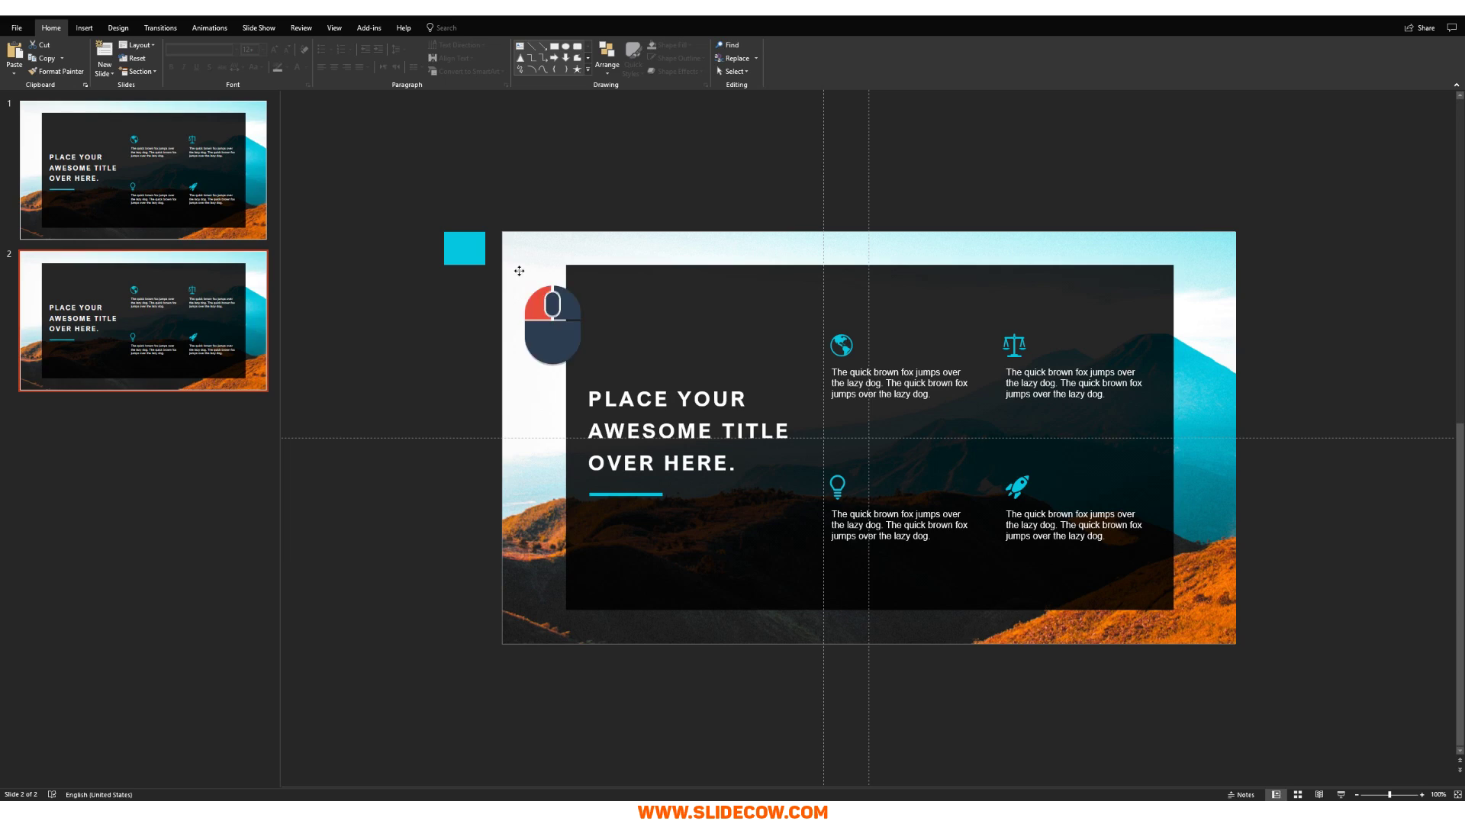
- Delete the mountain background photo and the dark overlay rectangle
left_click(534, 280)
key("Delete")
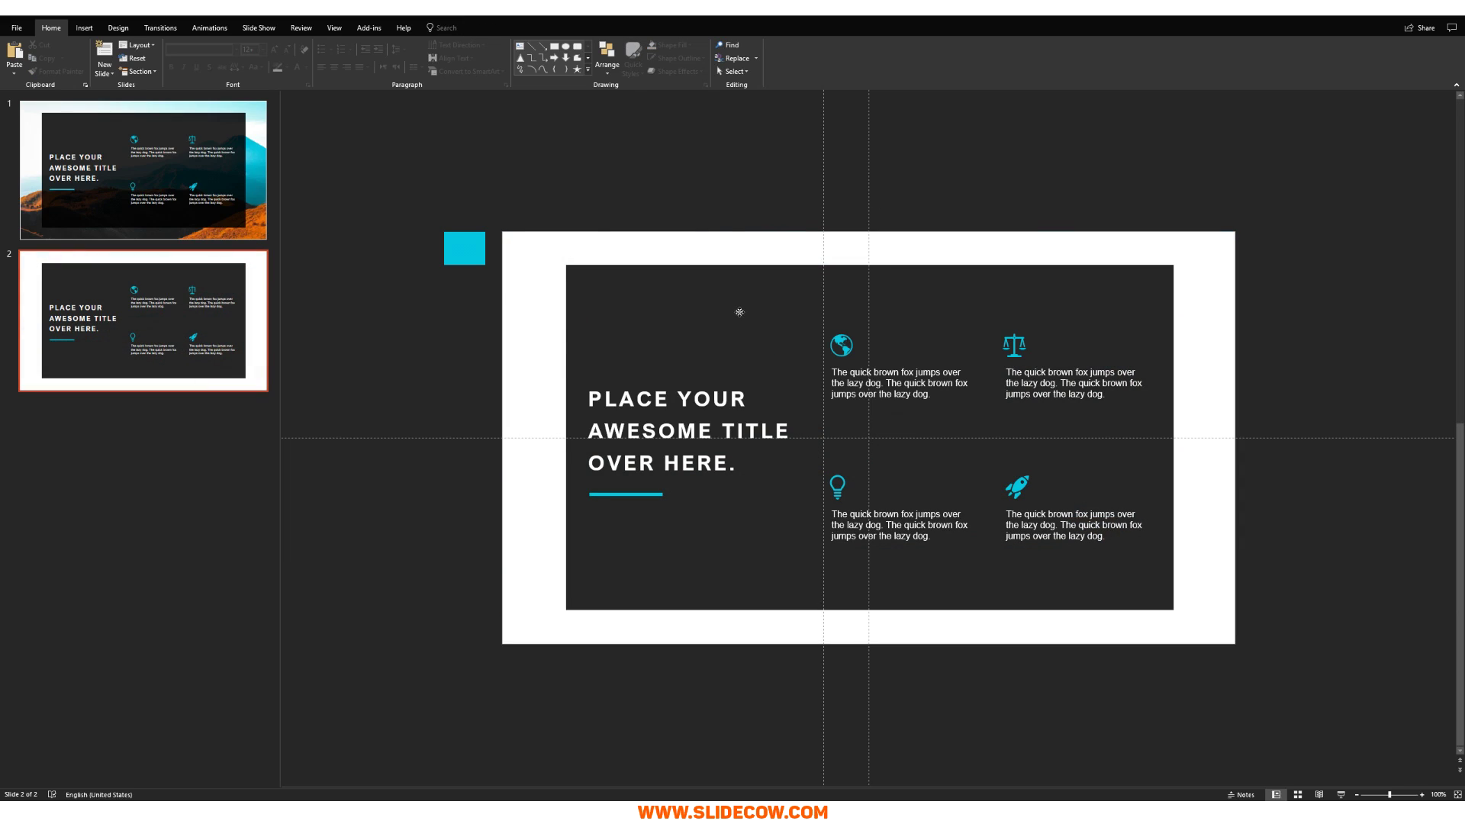
left_click(739, 314)
key("Delete")
- Make the title and the four icon text blocks grey, then view slide 1
left_click(726, 418)
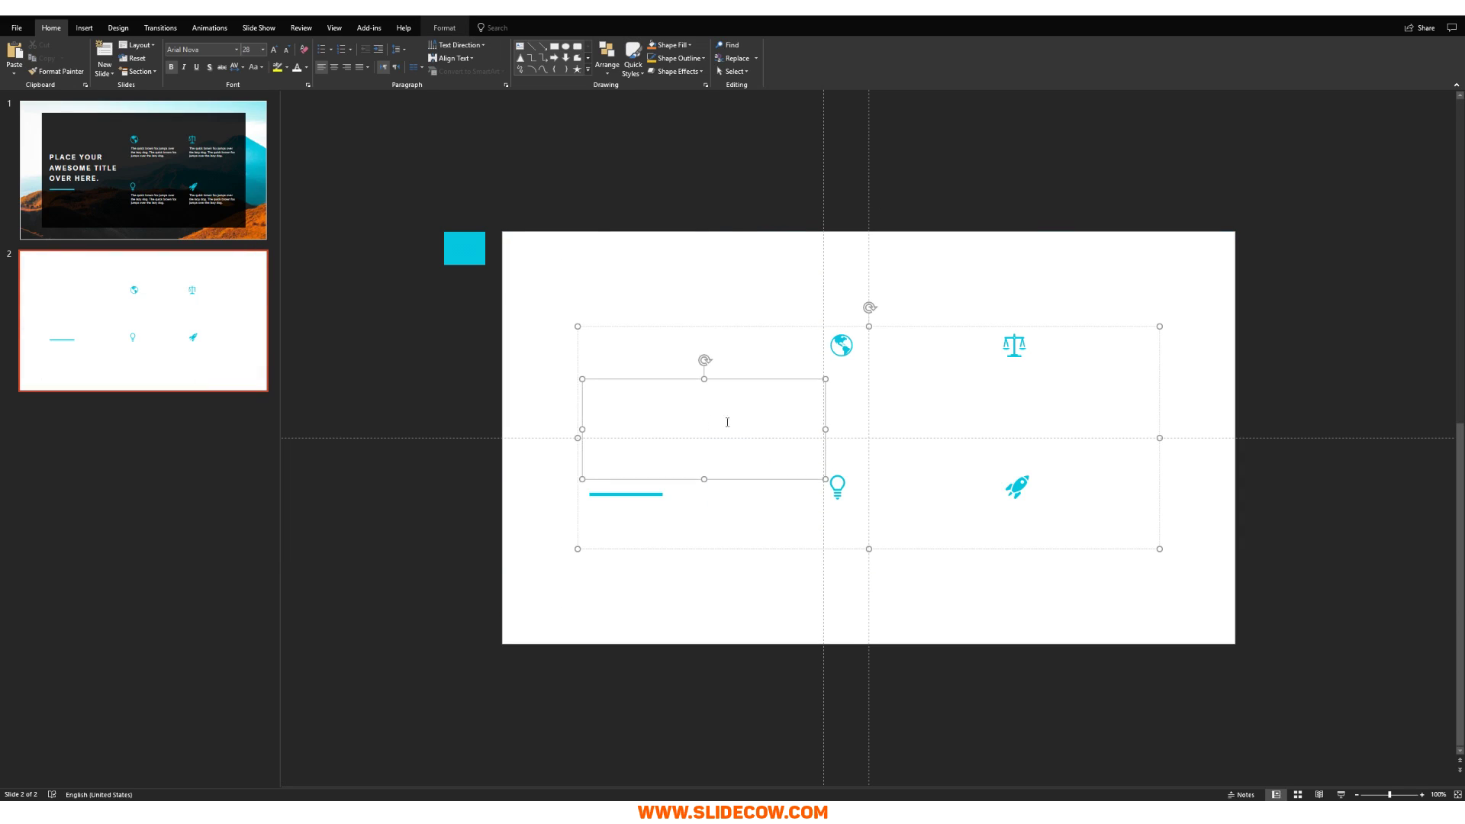
left_click(866, 388, "ctrl")
left_click(896, 534, "ctrl")
left_click(1039, 532, "ctrl")
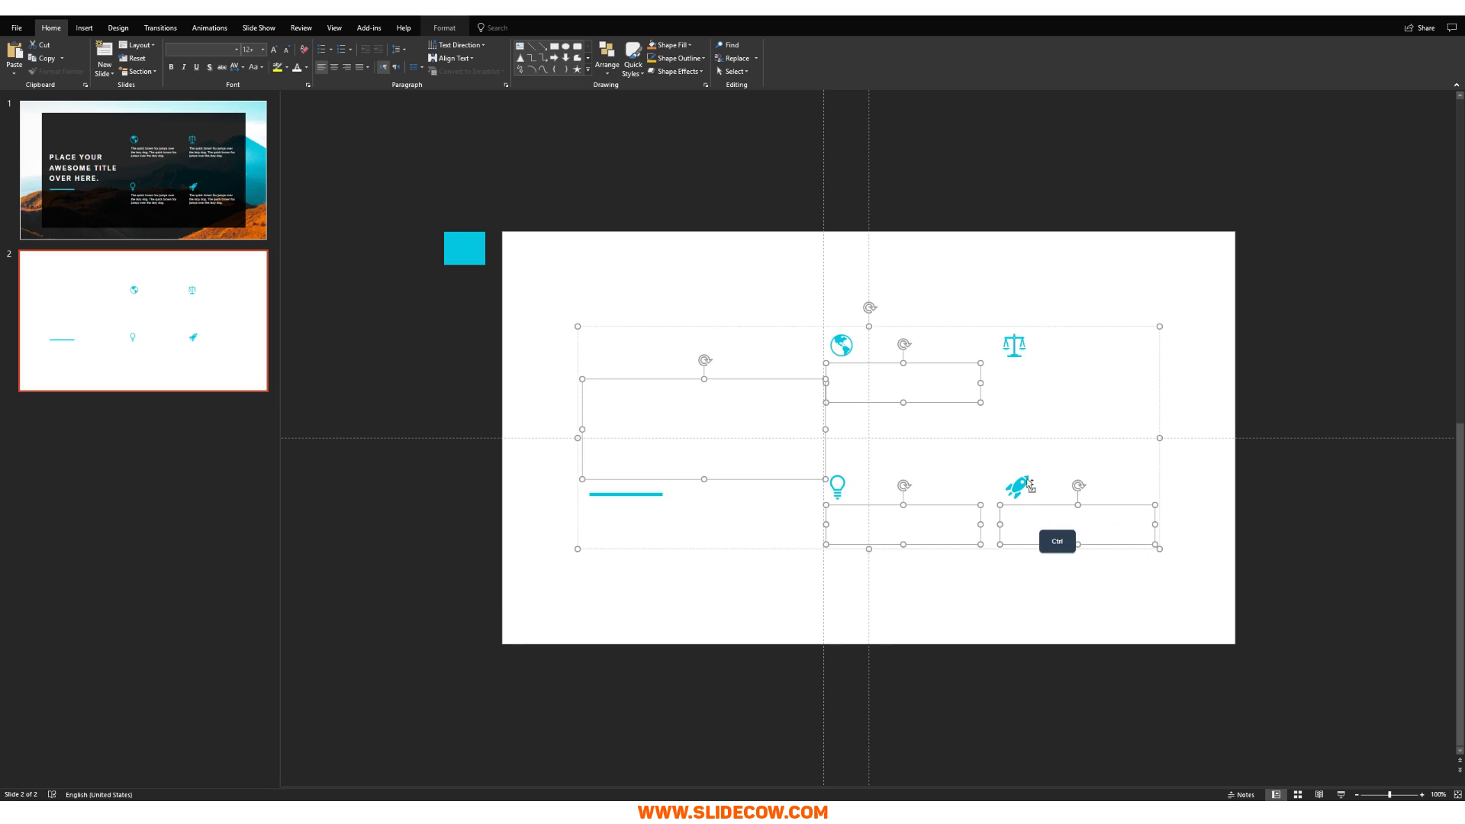
left_click(1041, 392, "ctrl")
left_click(305, 67)
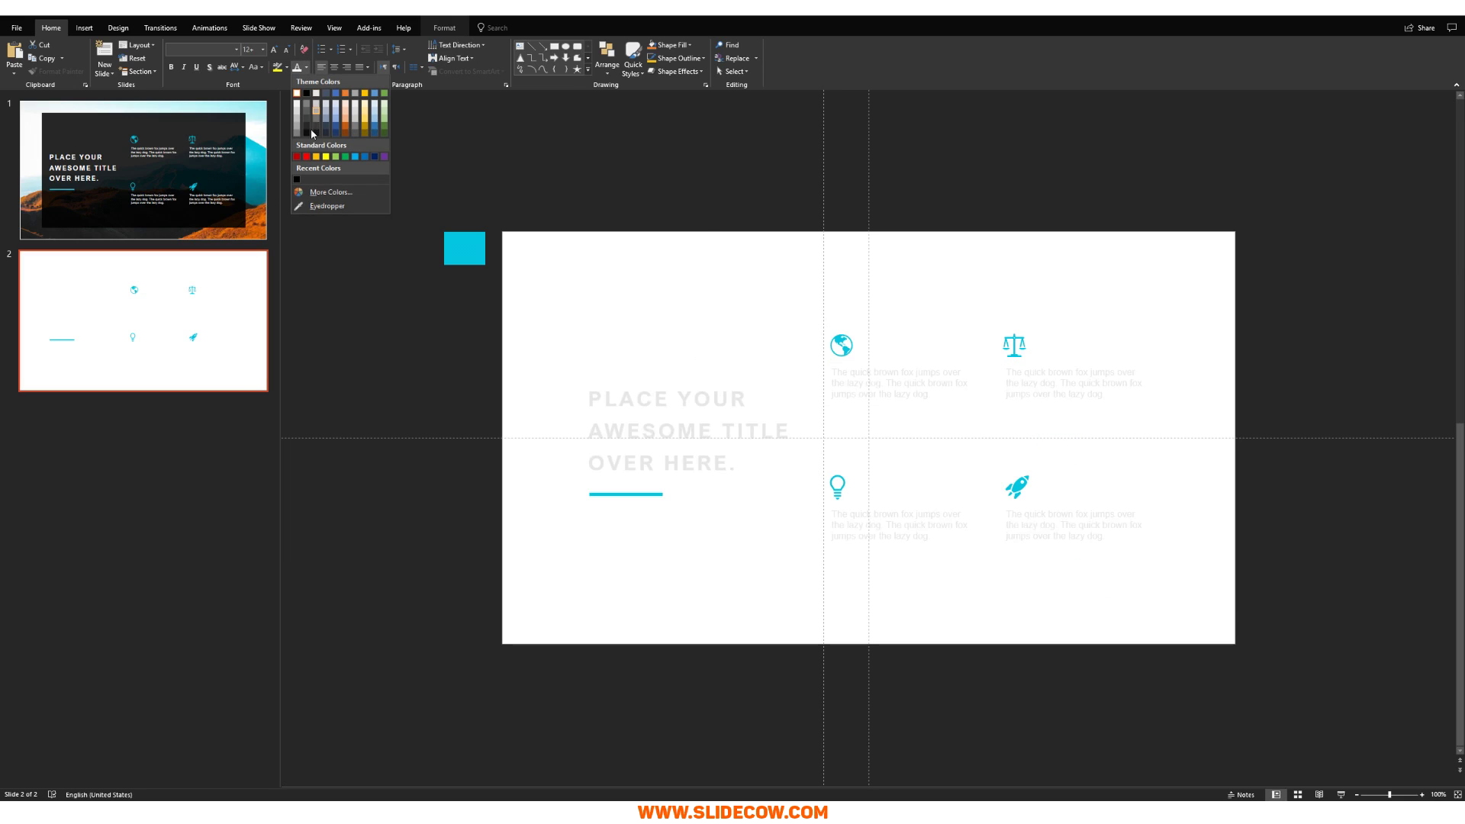
left_click(309, 164)
left_click(519, 242)
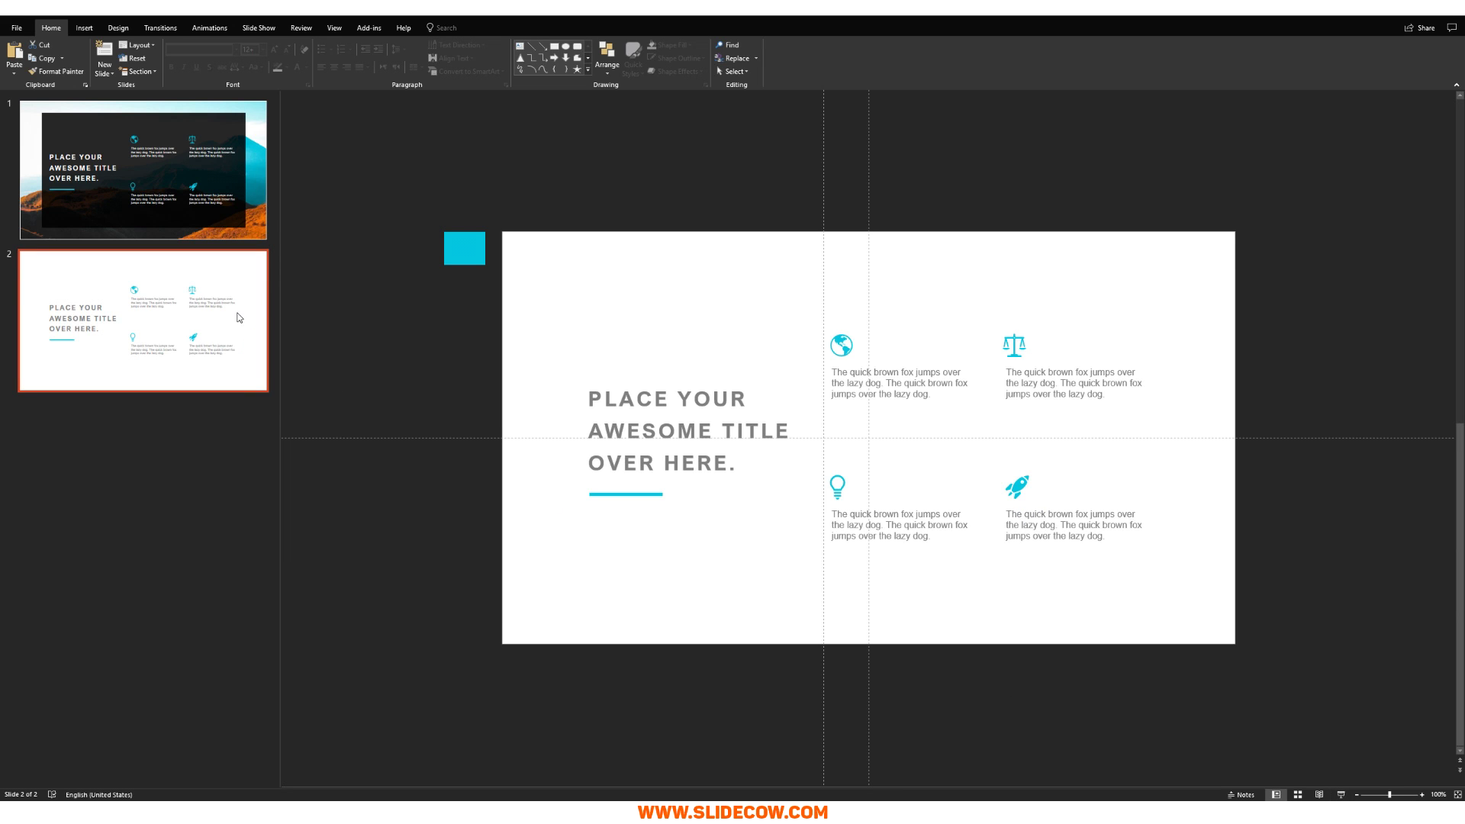
left_click(177, 180)
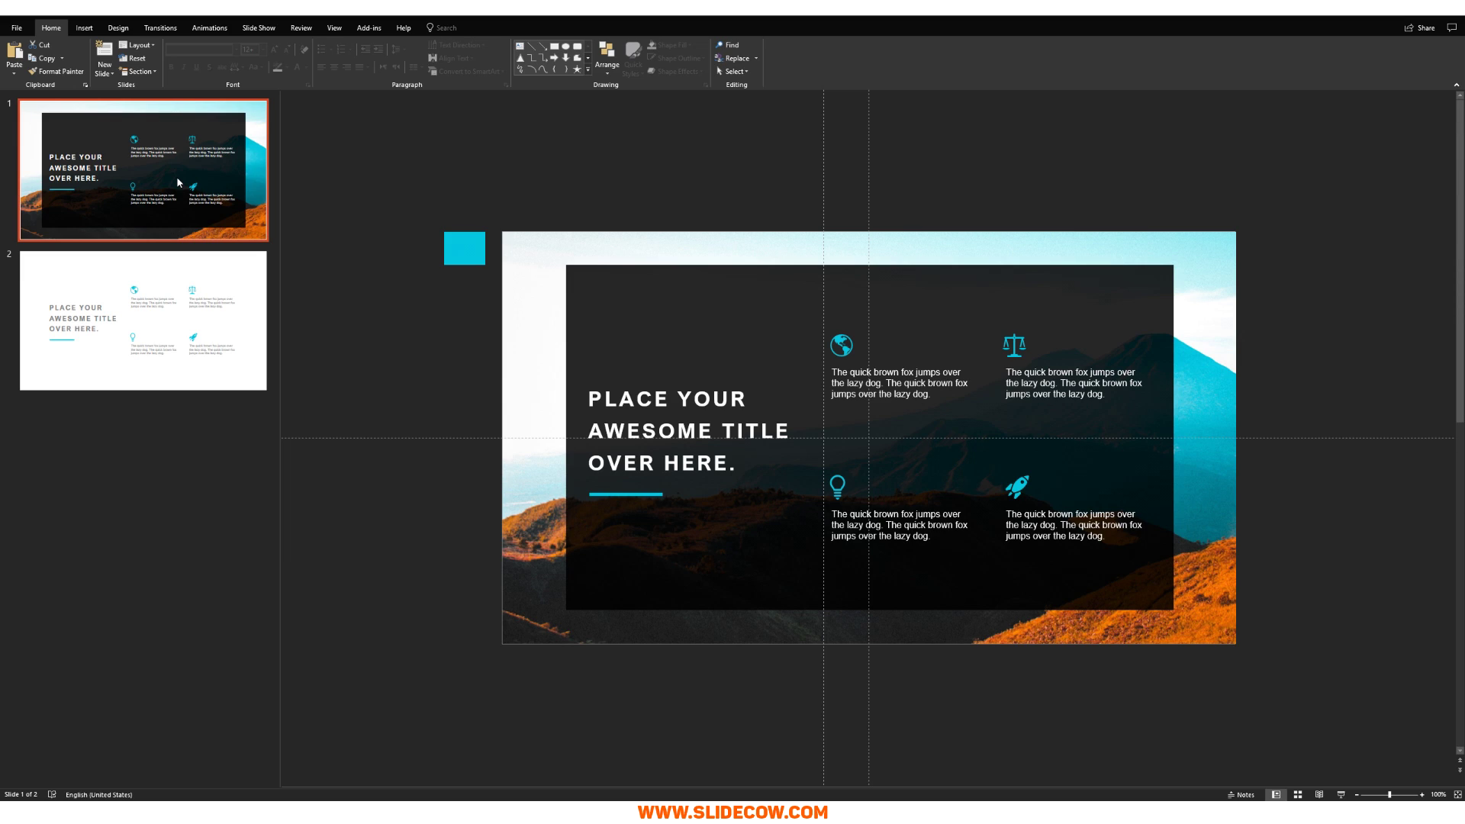
- Switch to the white slide 2 with grey text and cyan icons
left_click(189, 293)
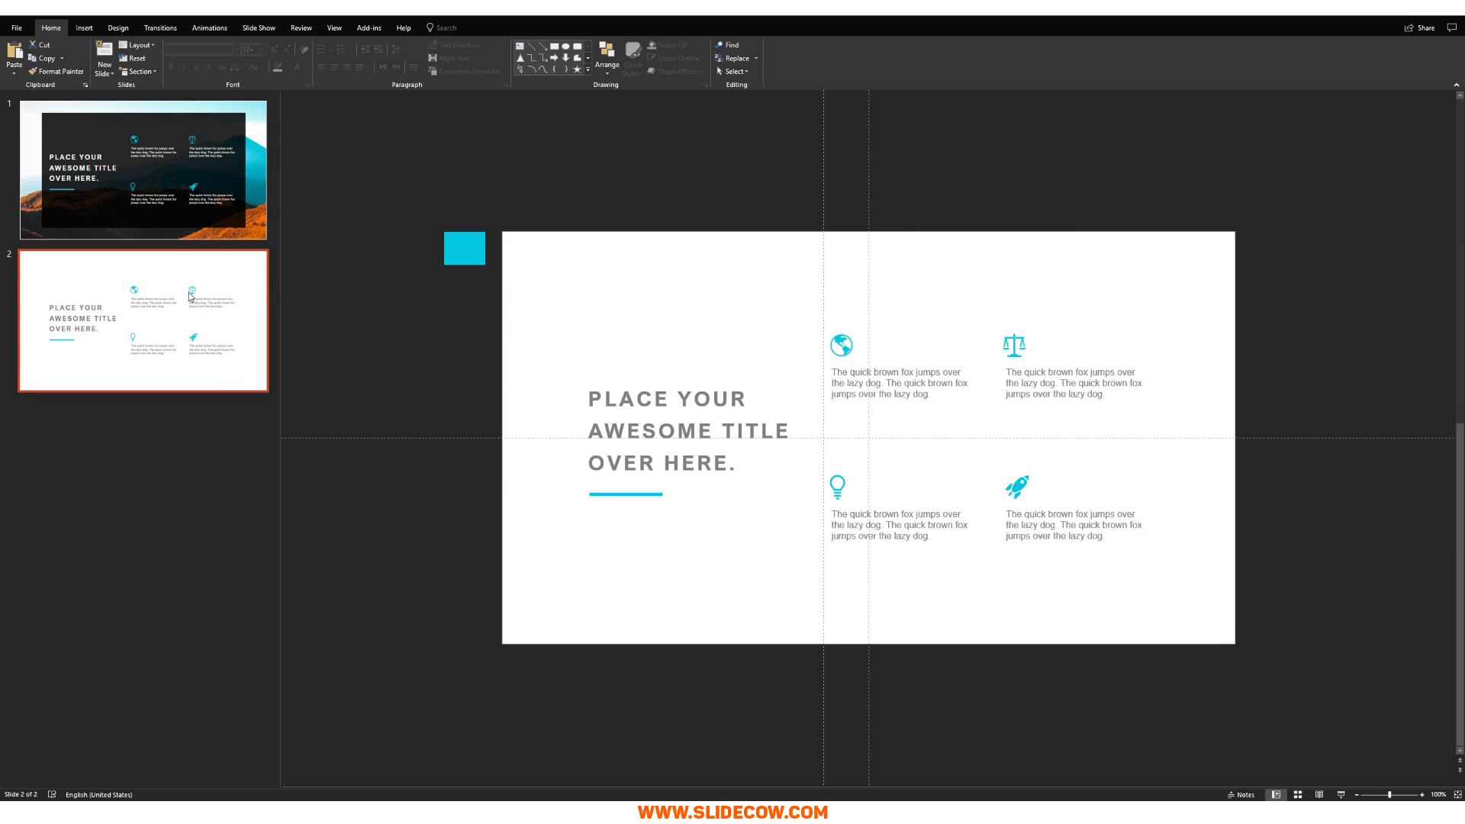